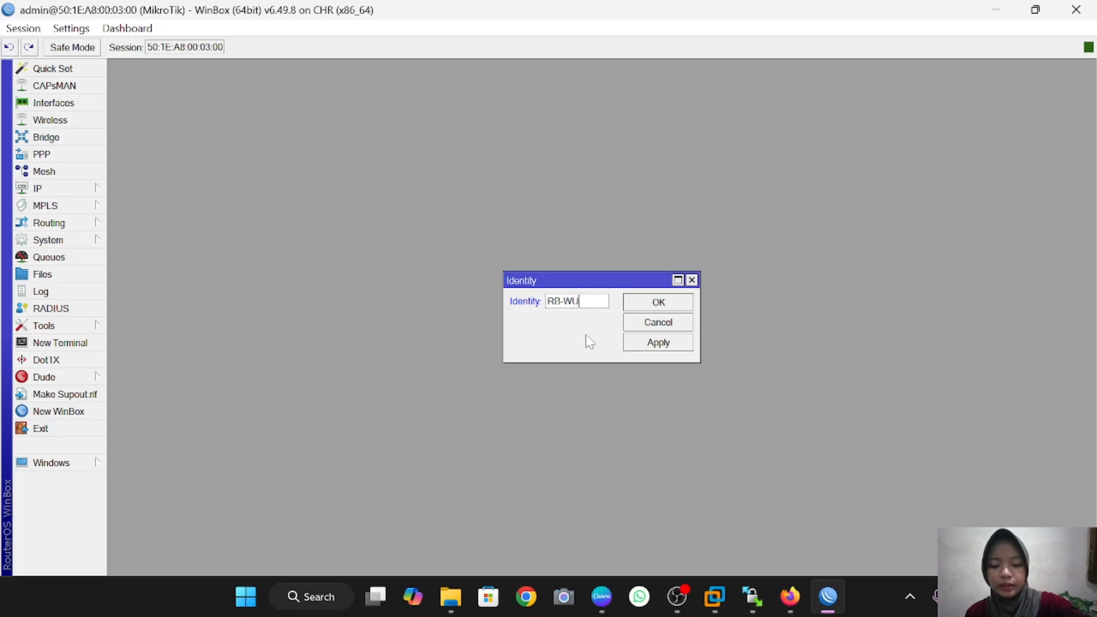
Step: Set the router identity to RB-WULAN, apply it and close the Identity dialog
type("LAN")
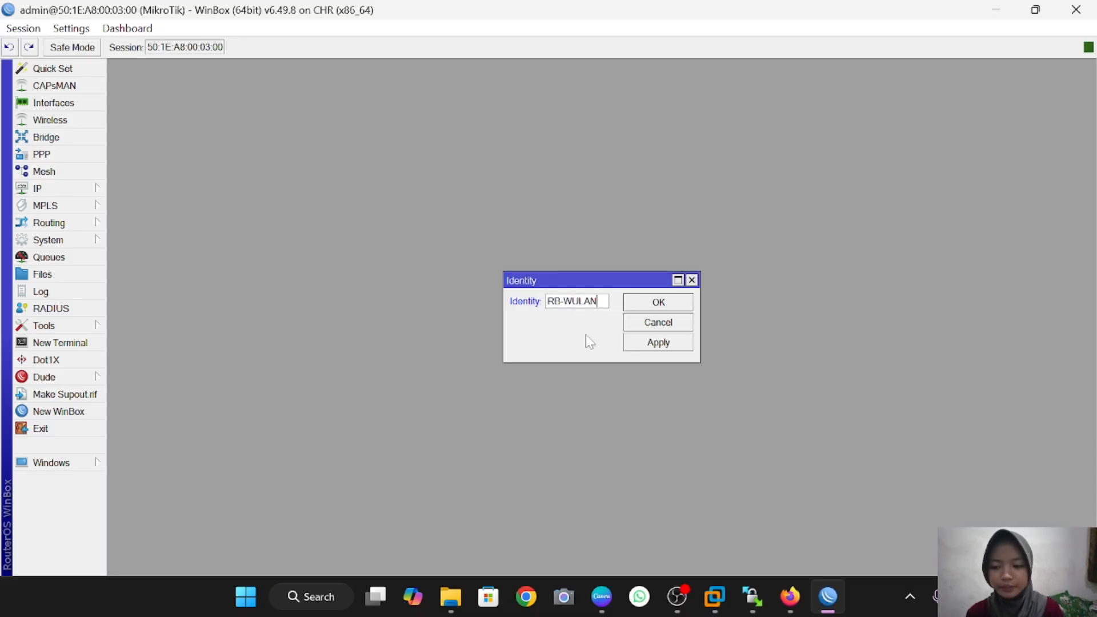
left_click(657, 342)
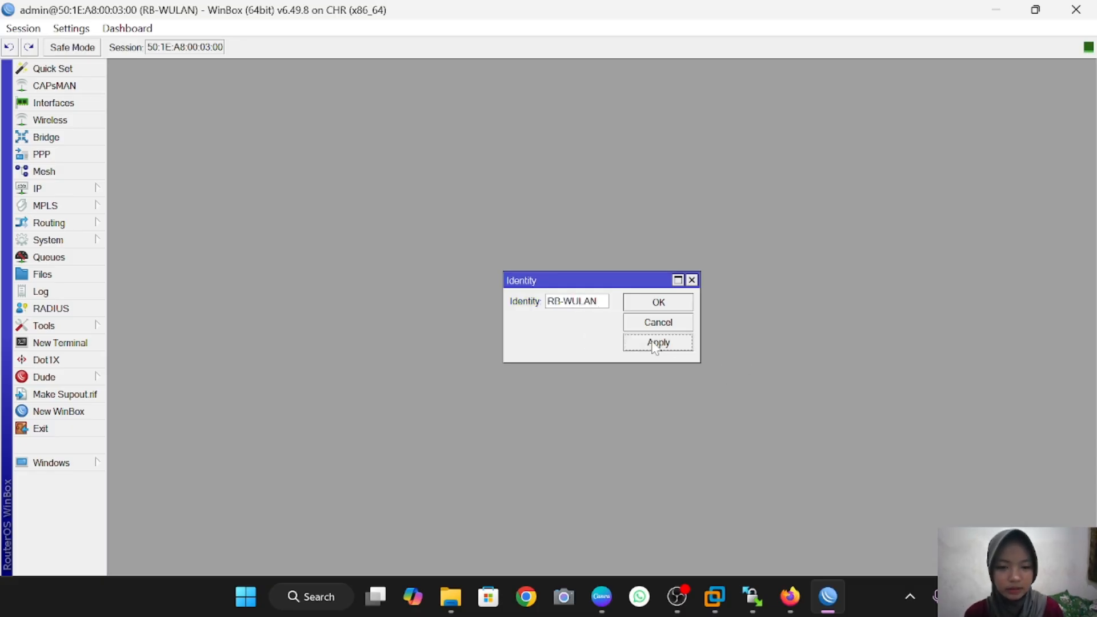
left_click(658, 302)
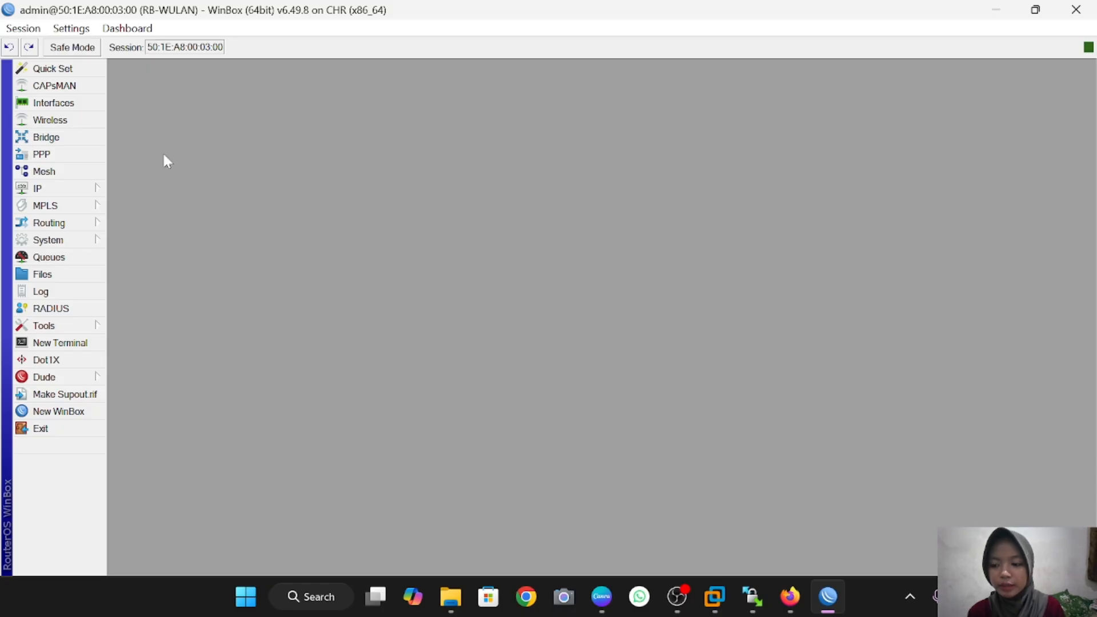
Step: Open a terminal, skip the password prompts and enter the /system identity level
left_click(63, 344)
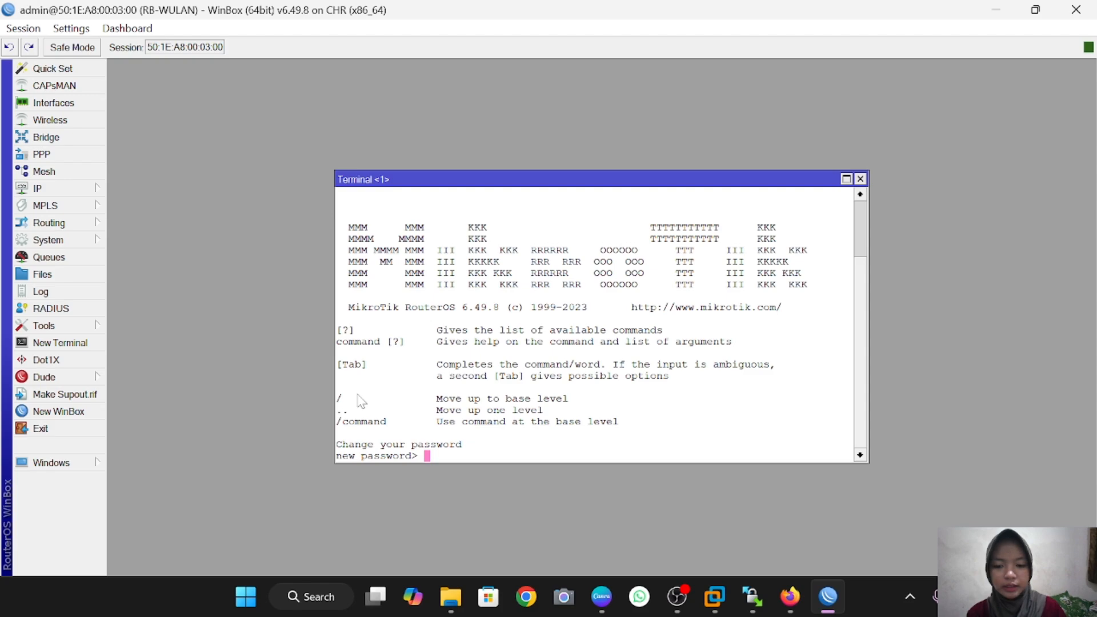
key("Return")
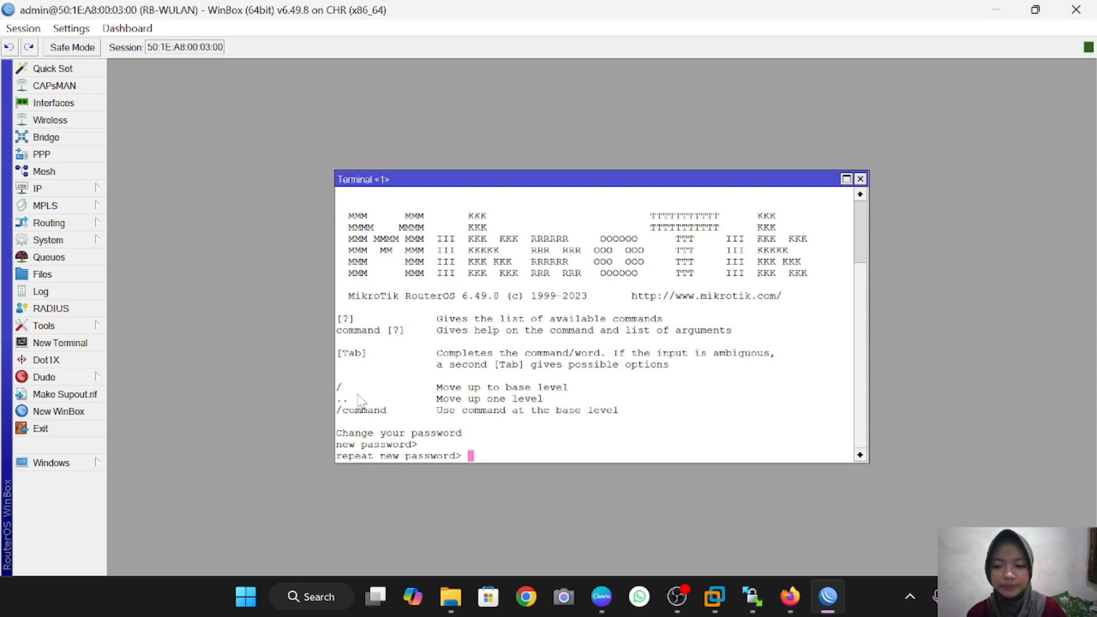
key("Return")
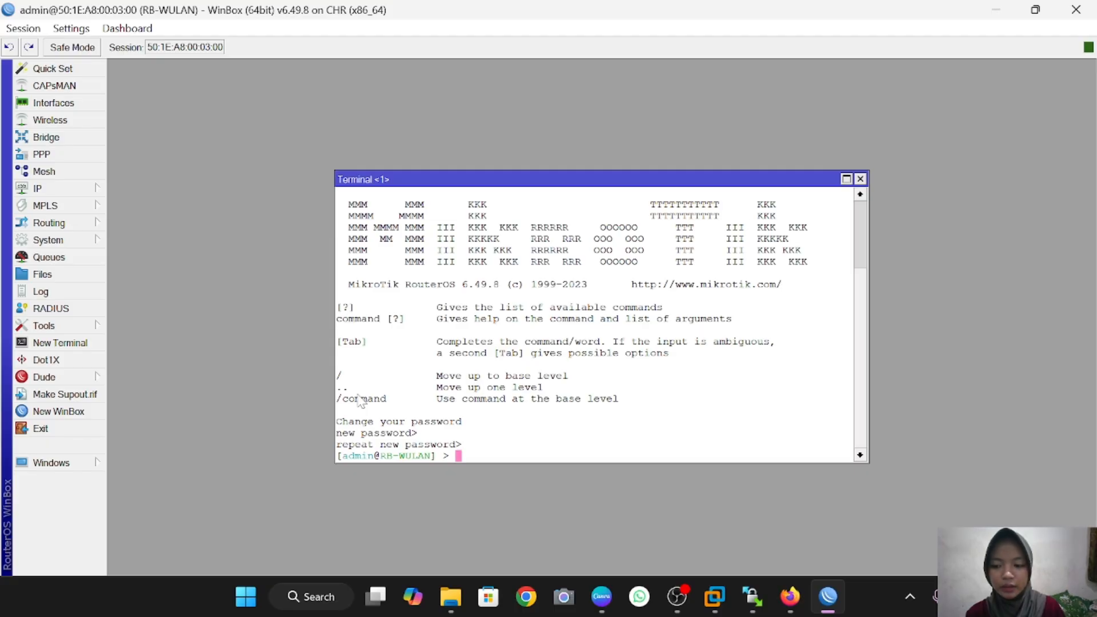
type("syst")
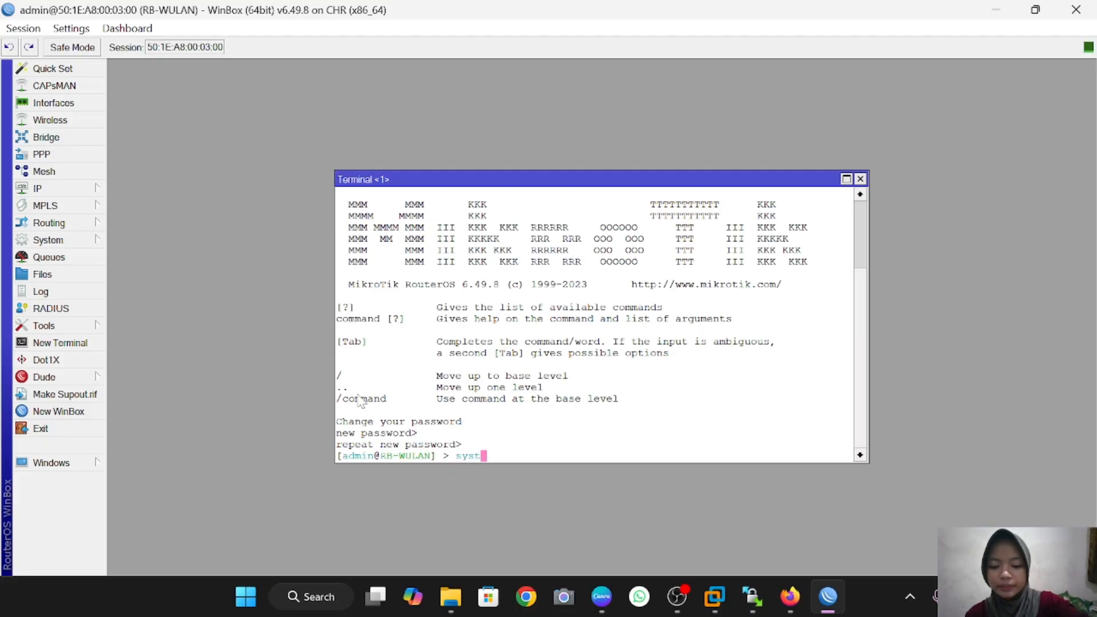
type("em")
key("Return")
type("i")
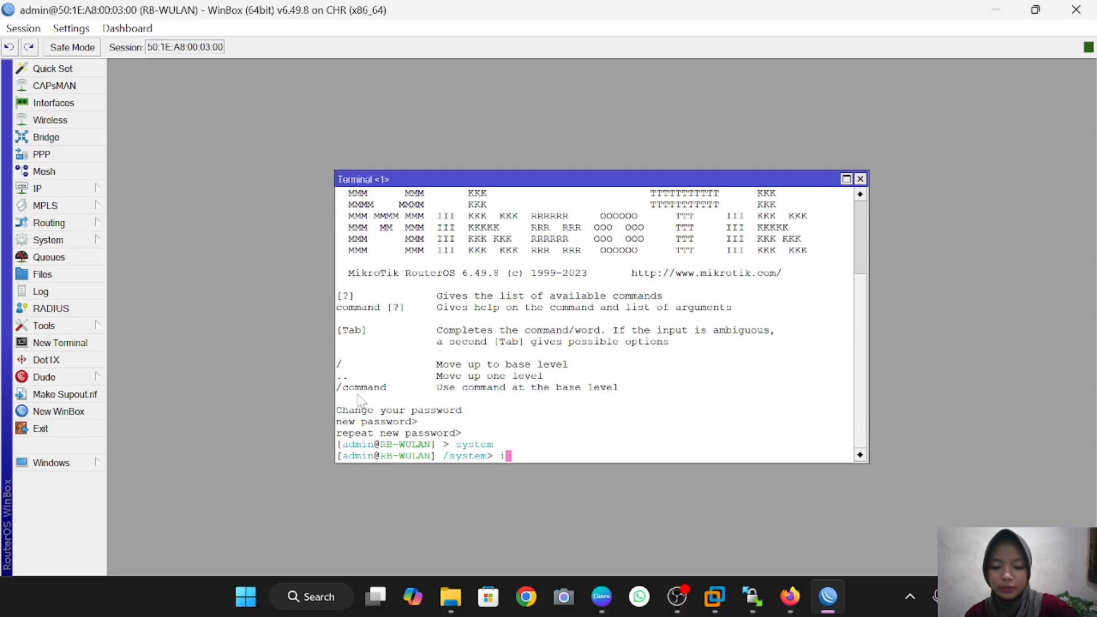
type("denti")
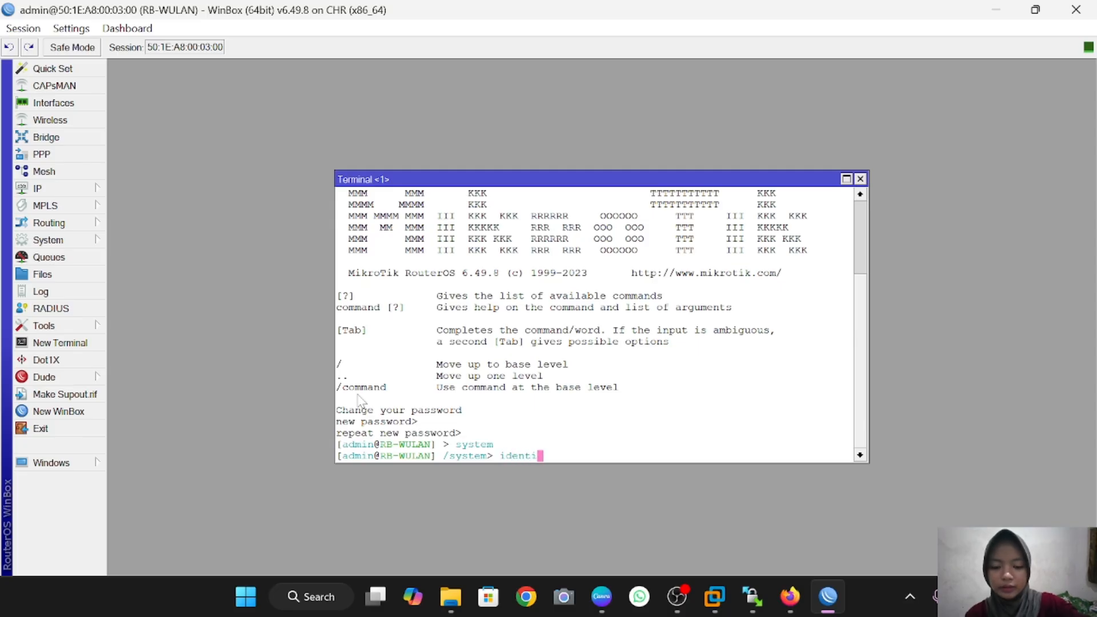
type("ty")
key("Return")
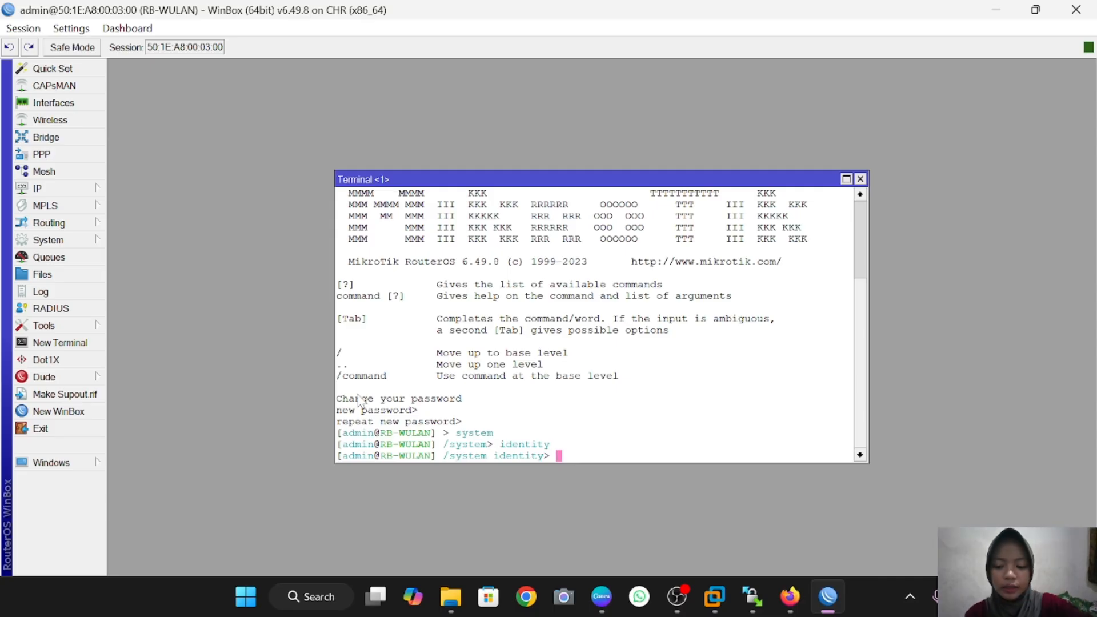
Step: Rename the router to RB-Wulannn with set name and print the identity to verify
type("set n")
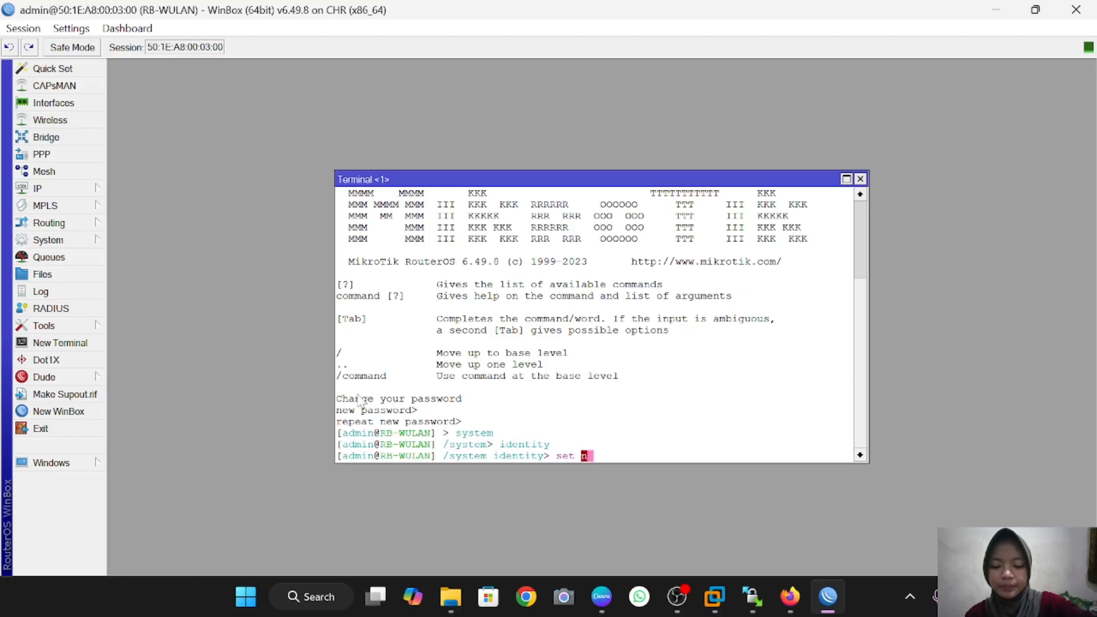
type("ame")
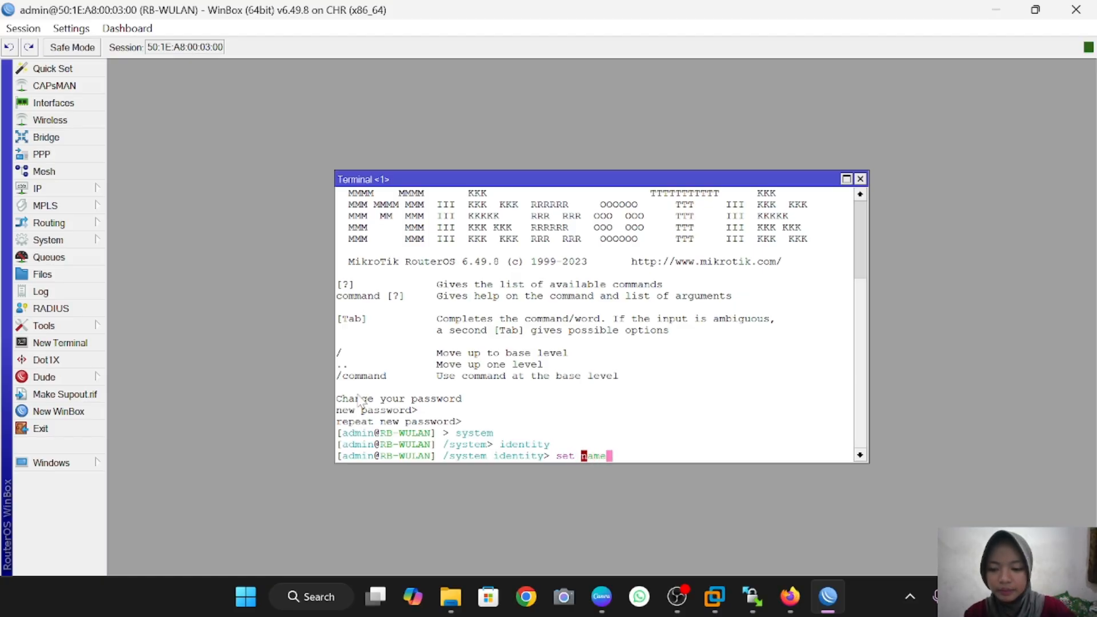
type("=")
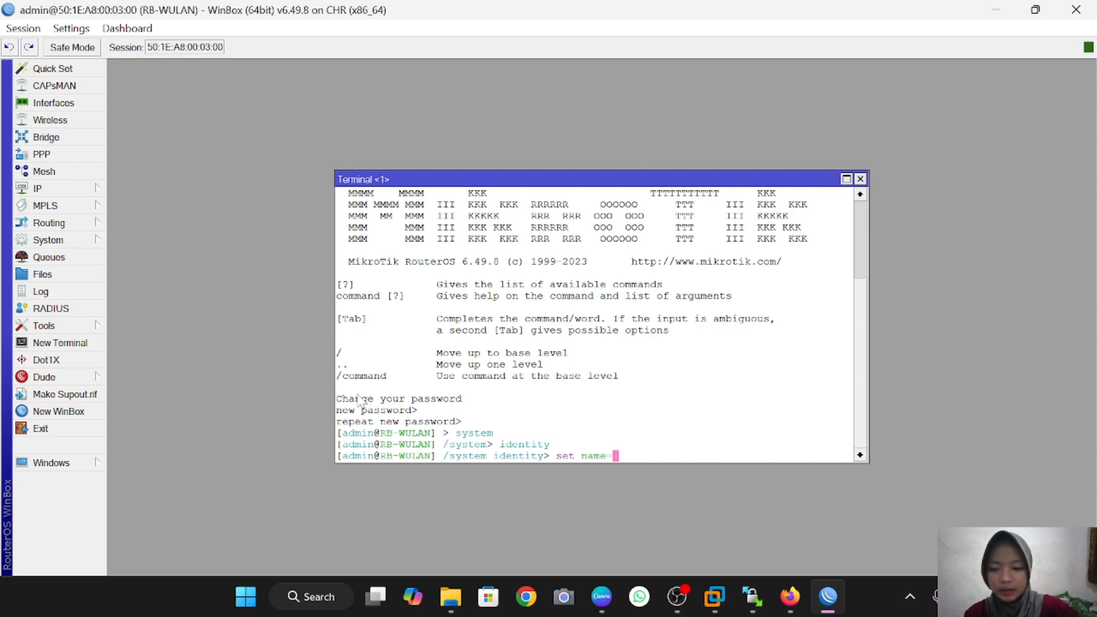
type("RB")
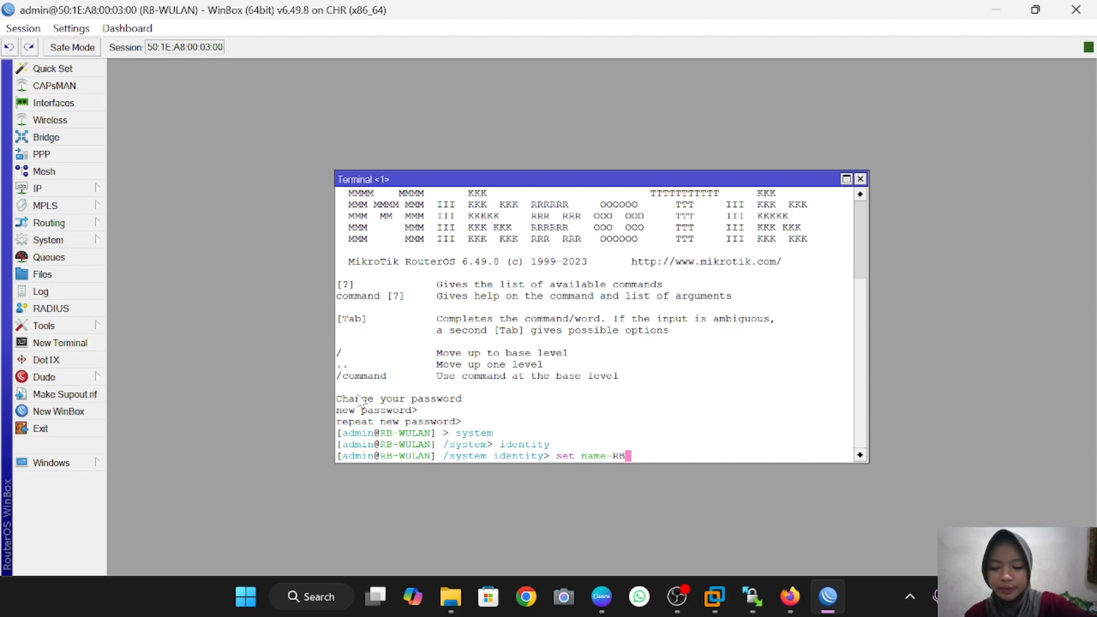
type("-Wul")
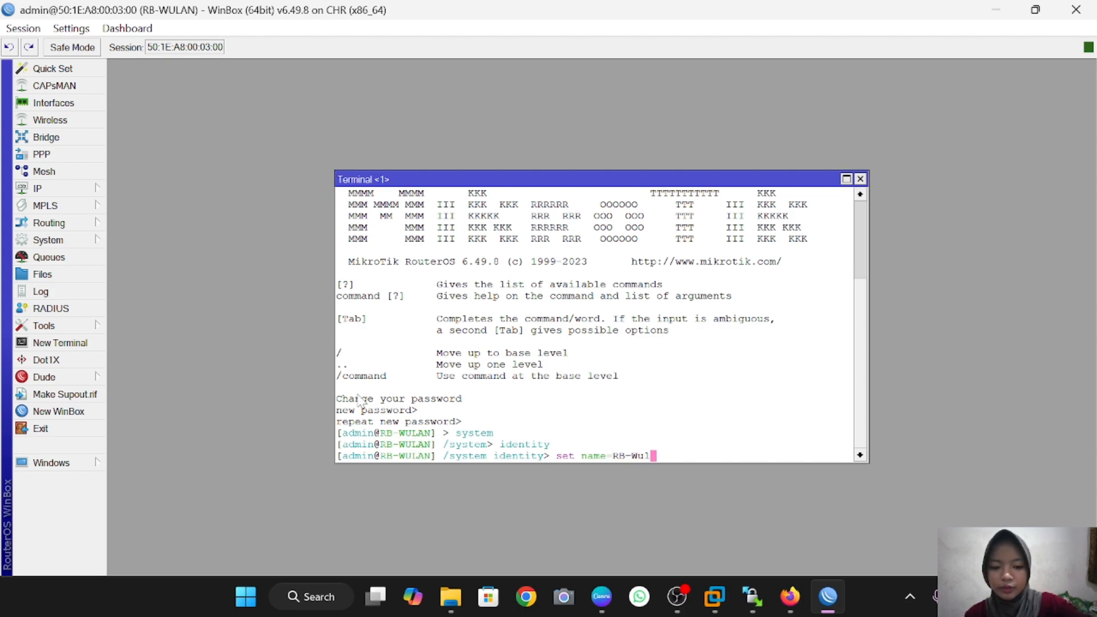
type("ann")
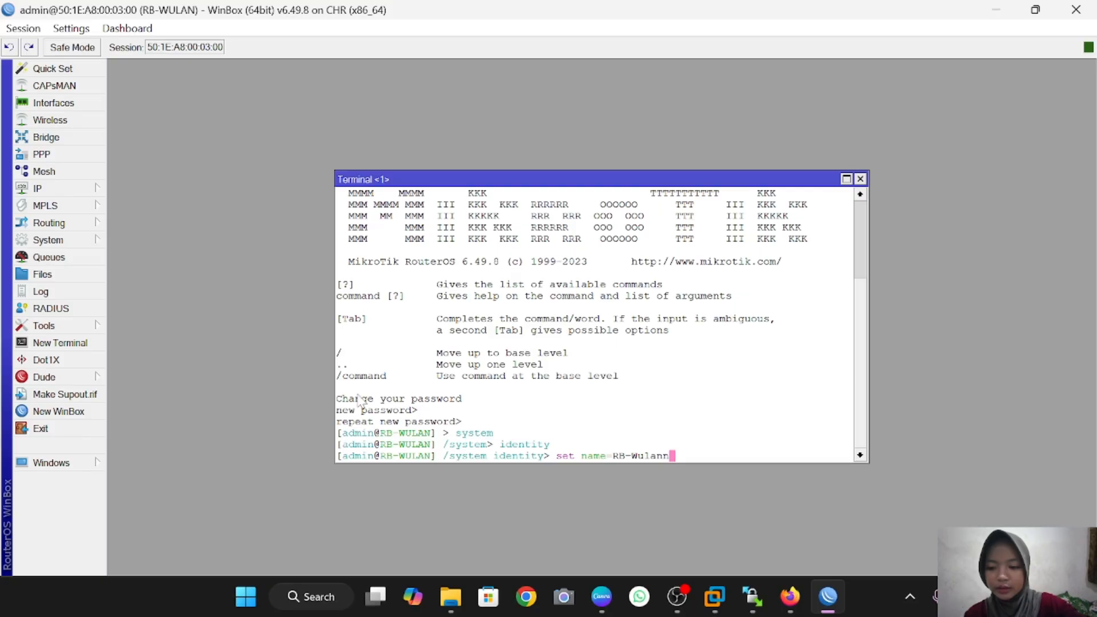
key("BackSpace")
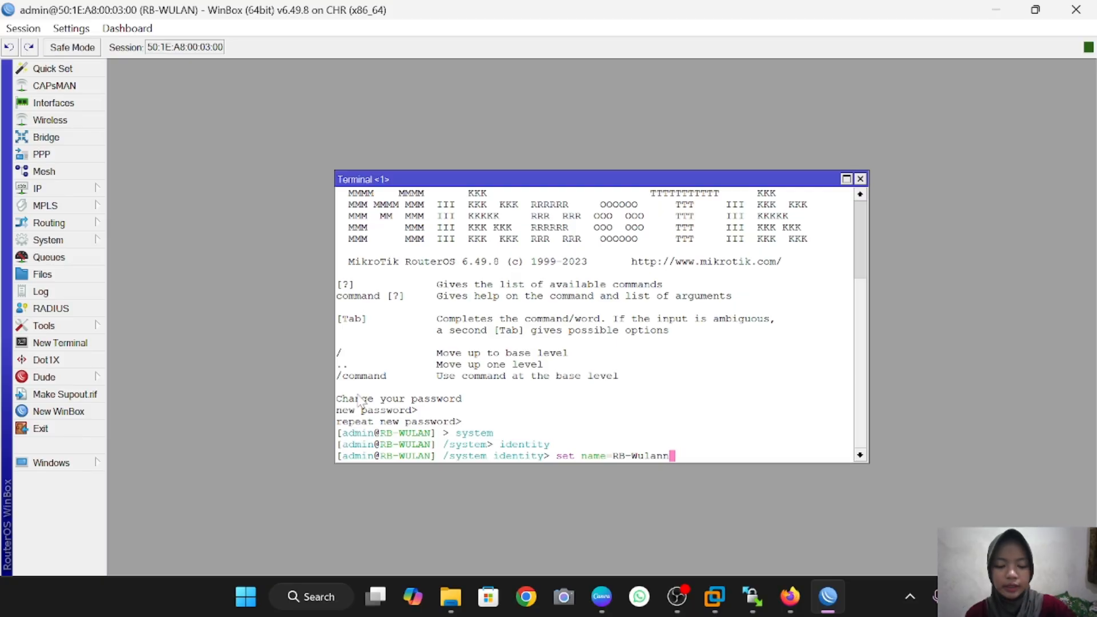
type("n")
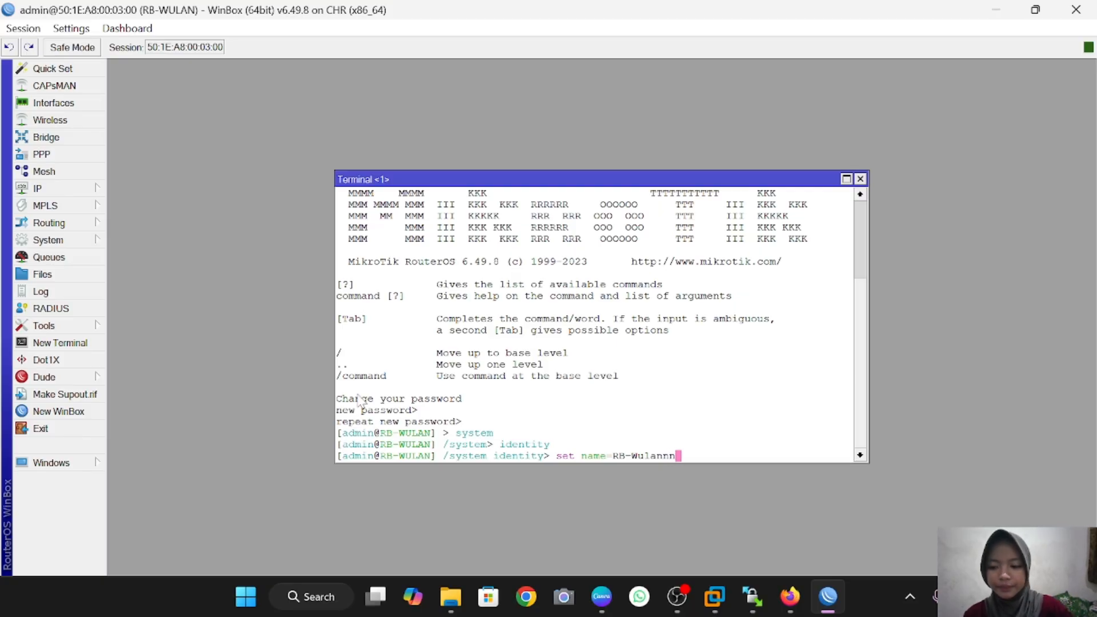
key("Return")
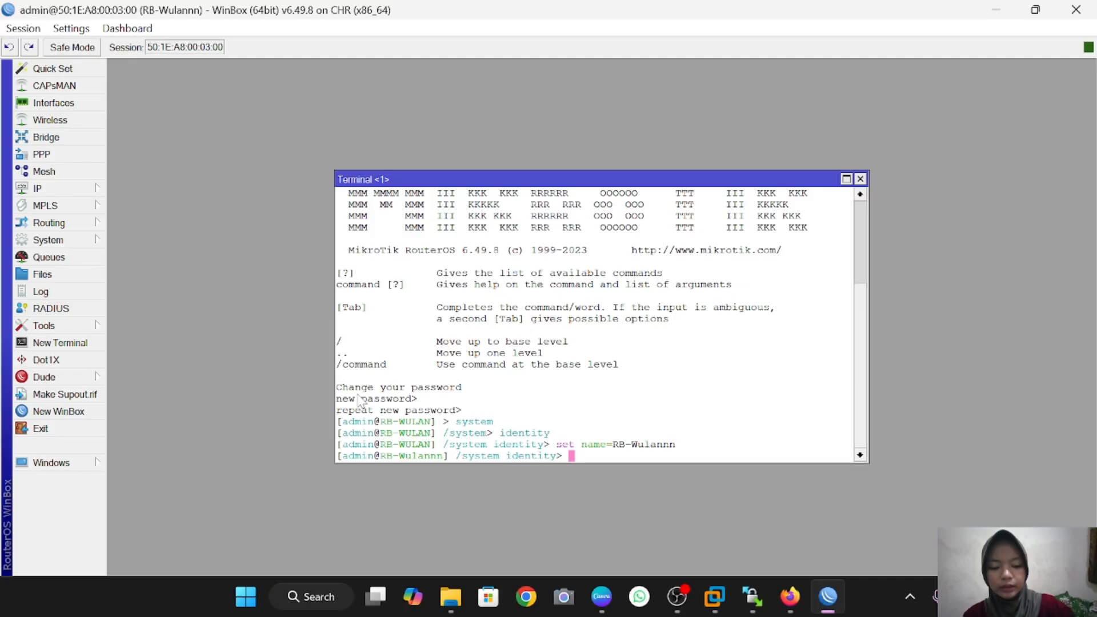
type("print")
key("Return")
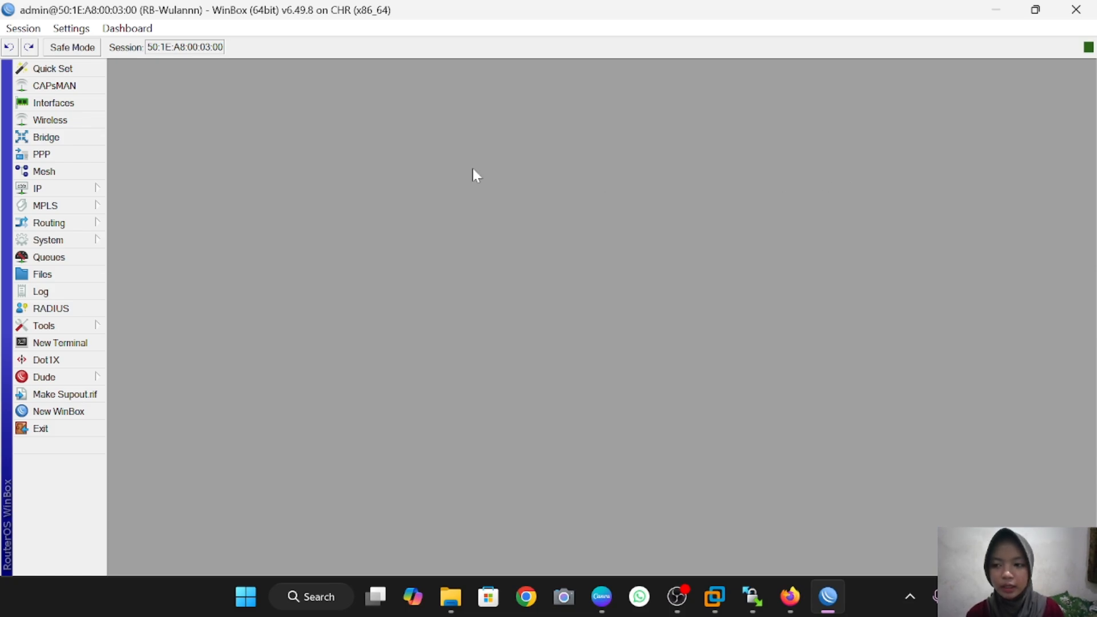
Step: Add IP address 192.168.32.1 on interface ether2 in the Address List, then open a terminal
left_click(68, 189)
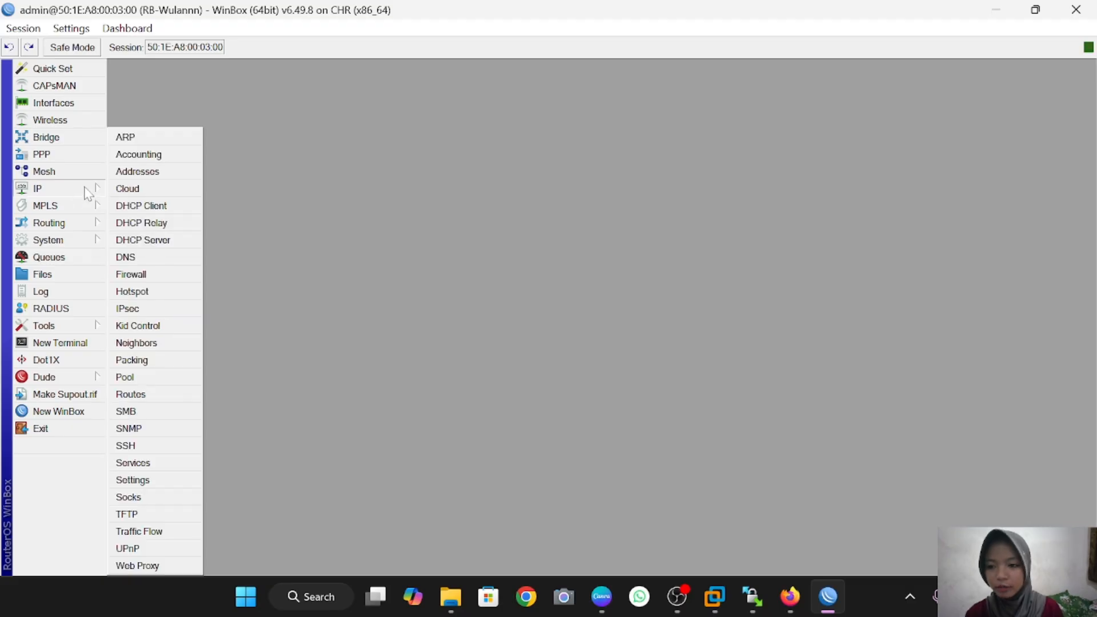
left_click(136, 172)
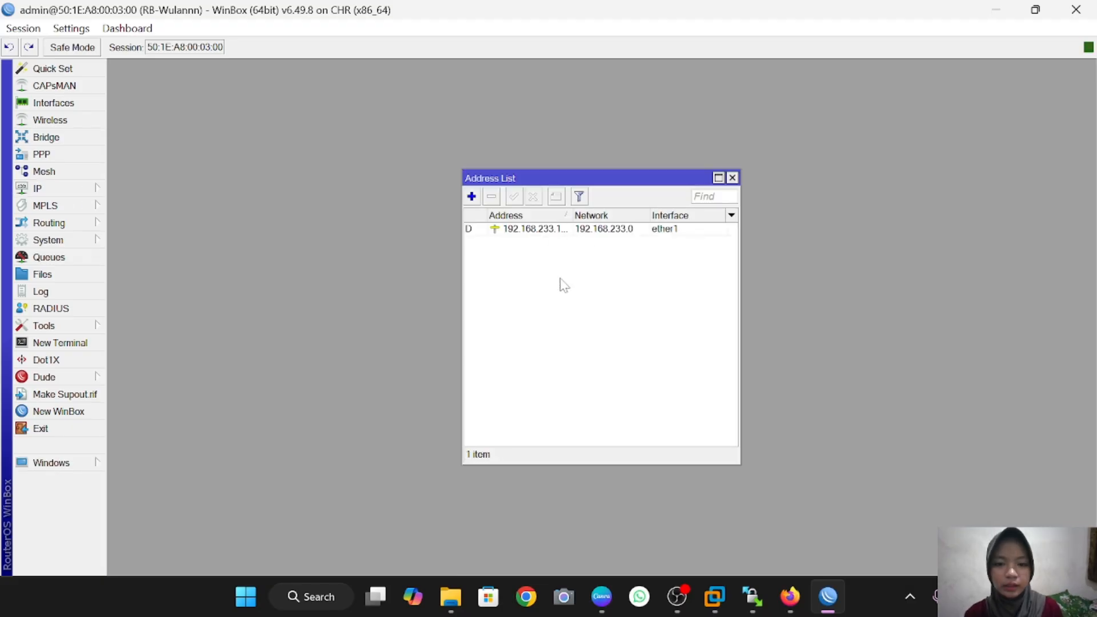
left_click(472, 197)
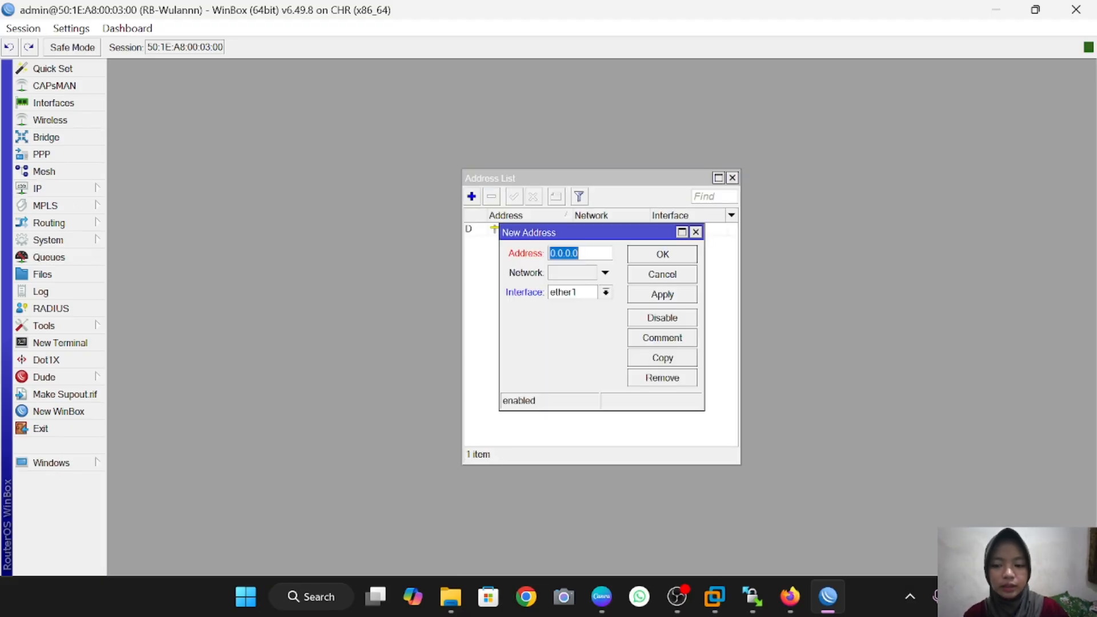
key("BackSpace")
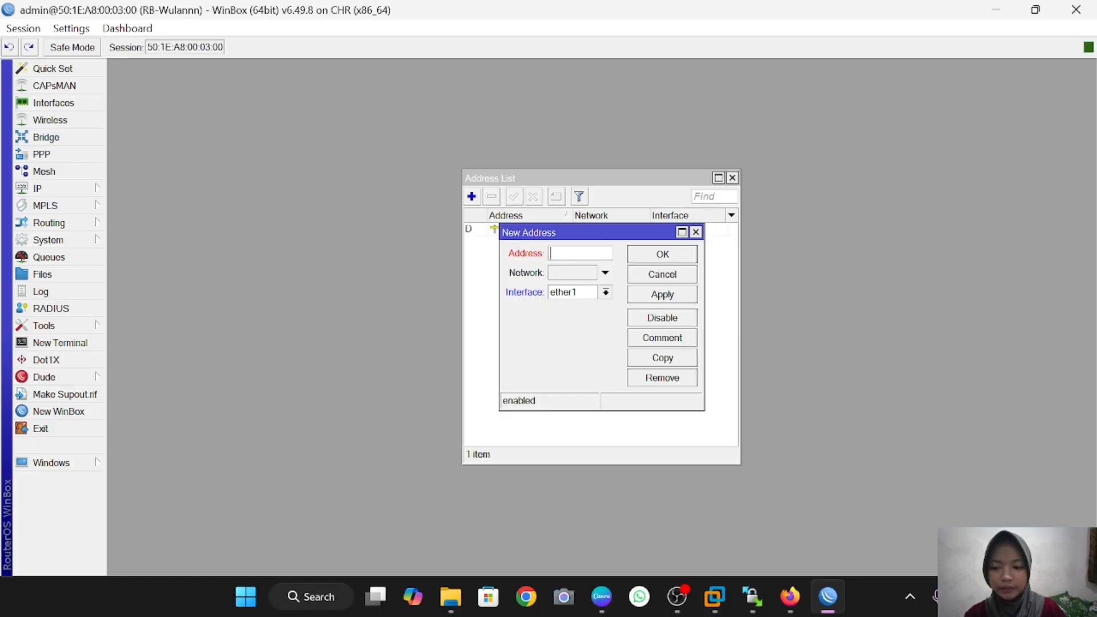
type("1")
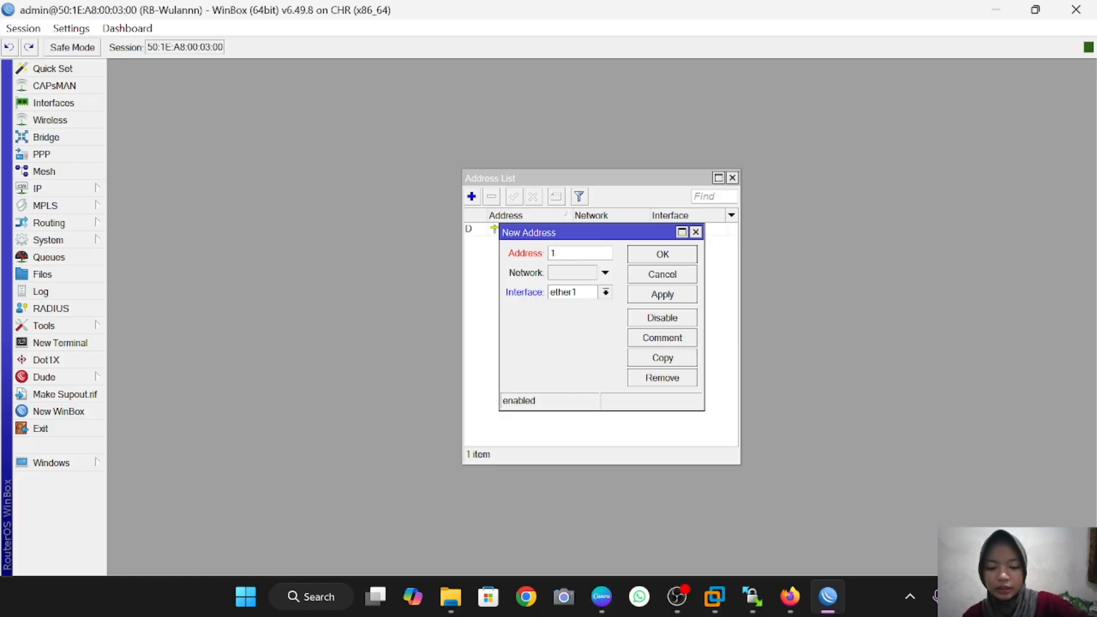
type("92")
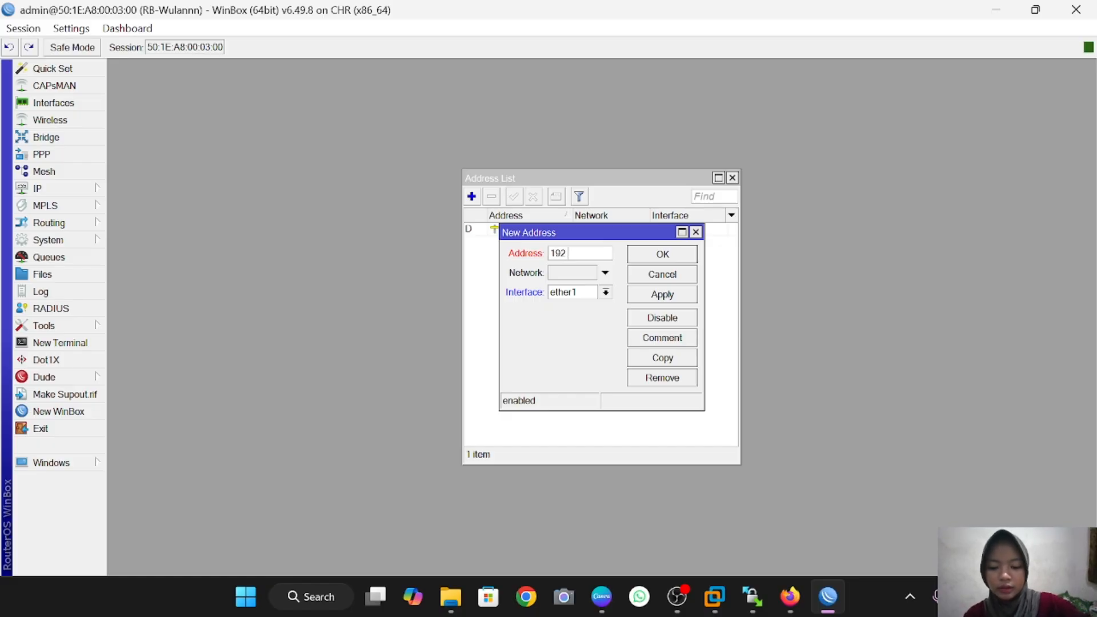
type(".168")
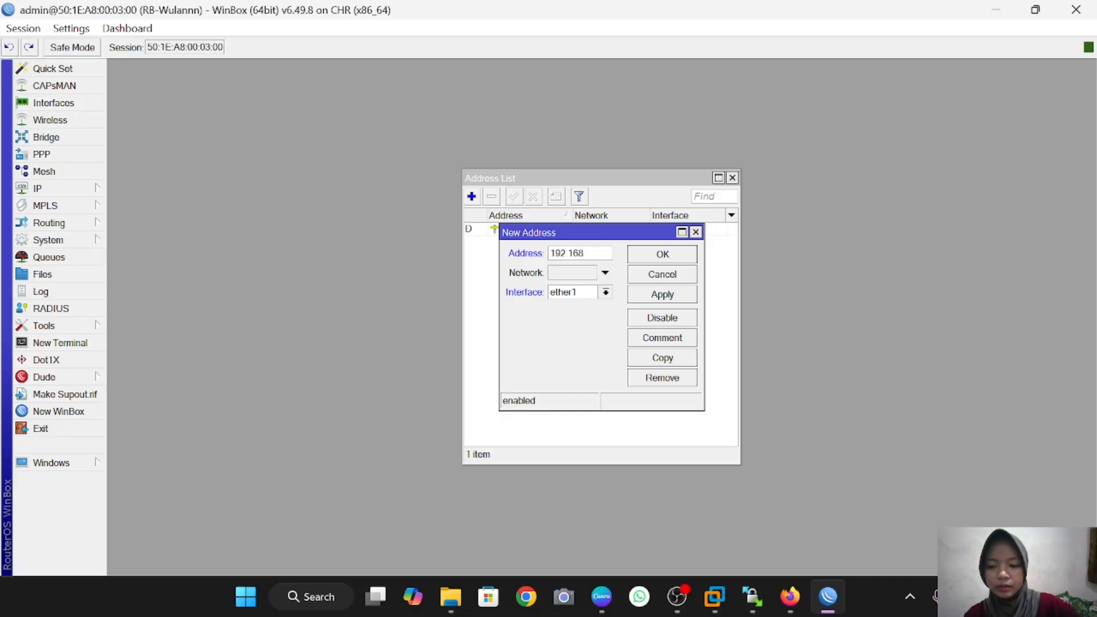
type(".")
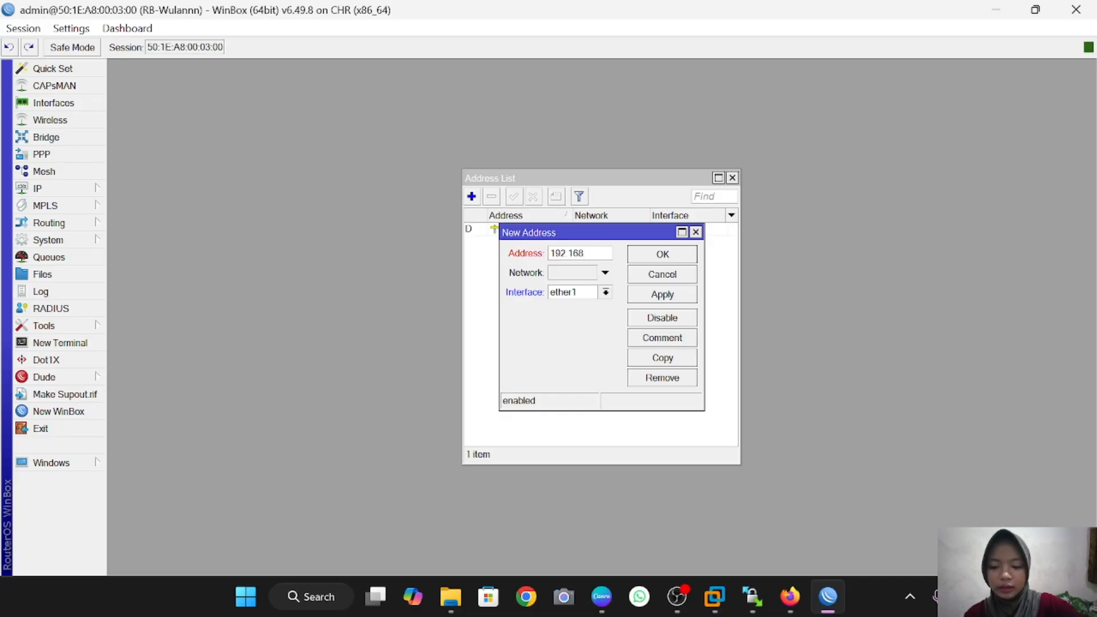
type("32.1")
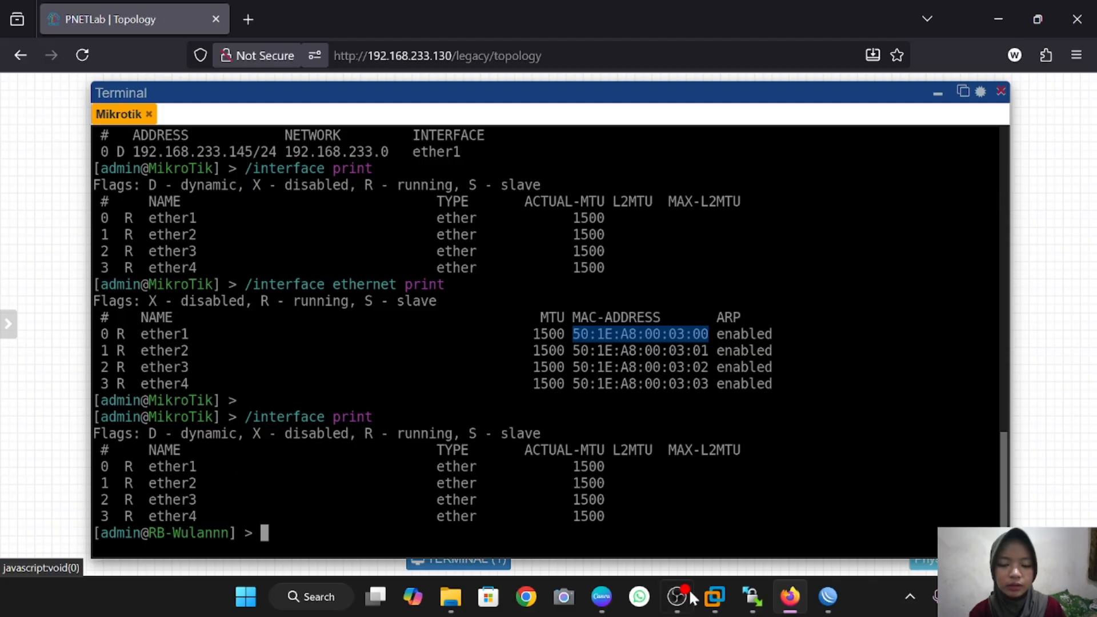
left_click(828, 596)
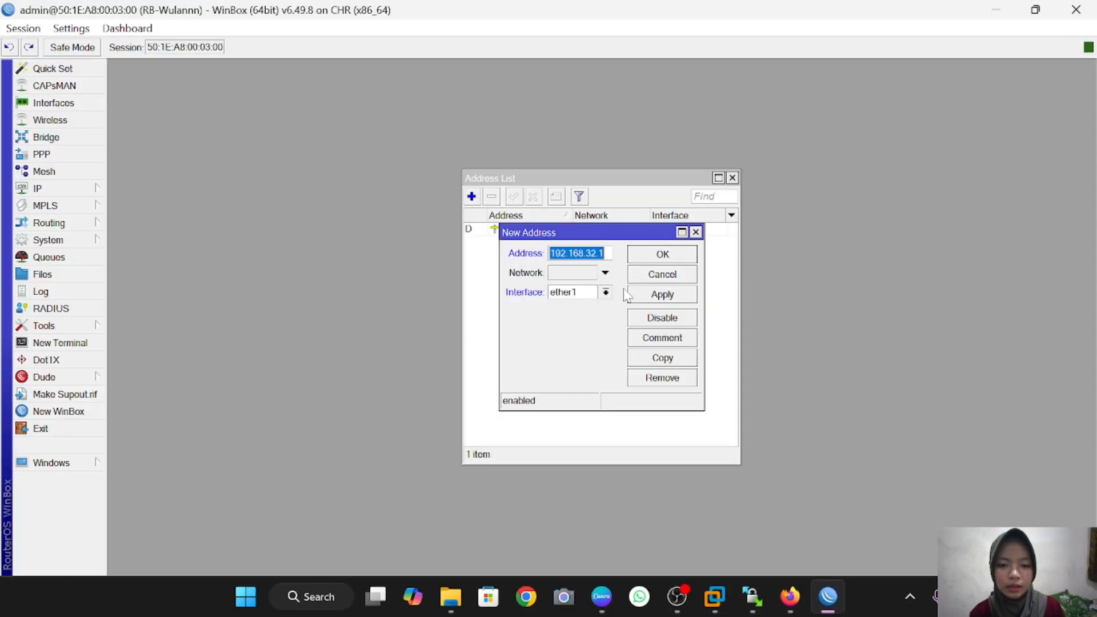
left_click(606, 293)
left_click(595, 317)
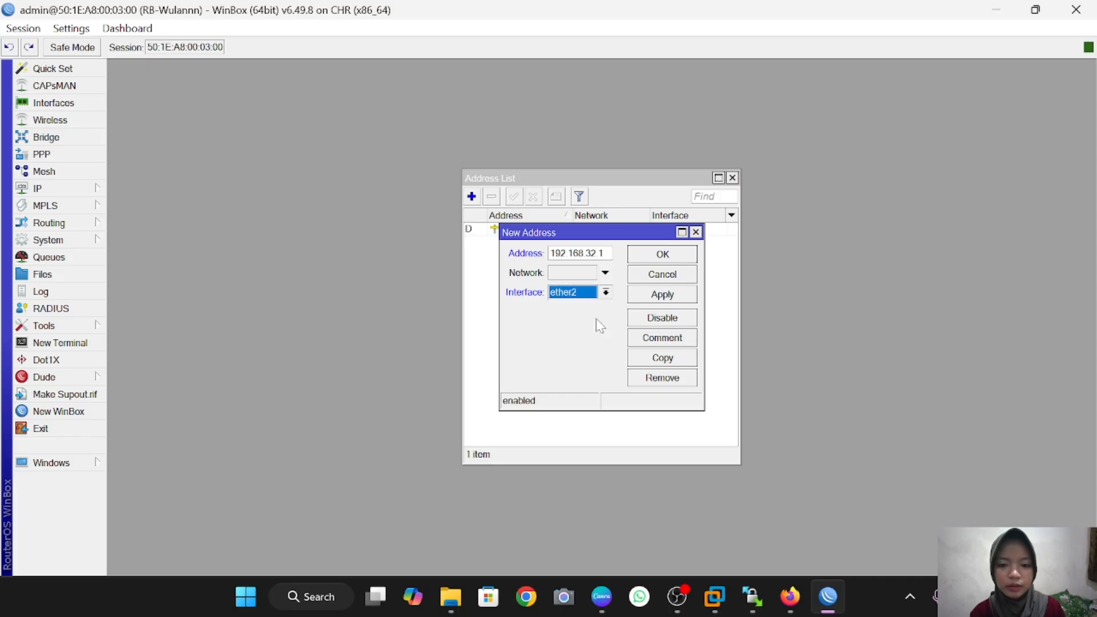
left_click(688, 294)
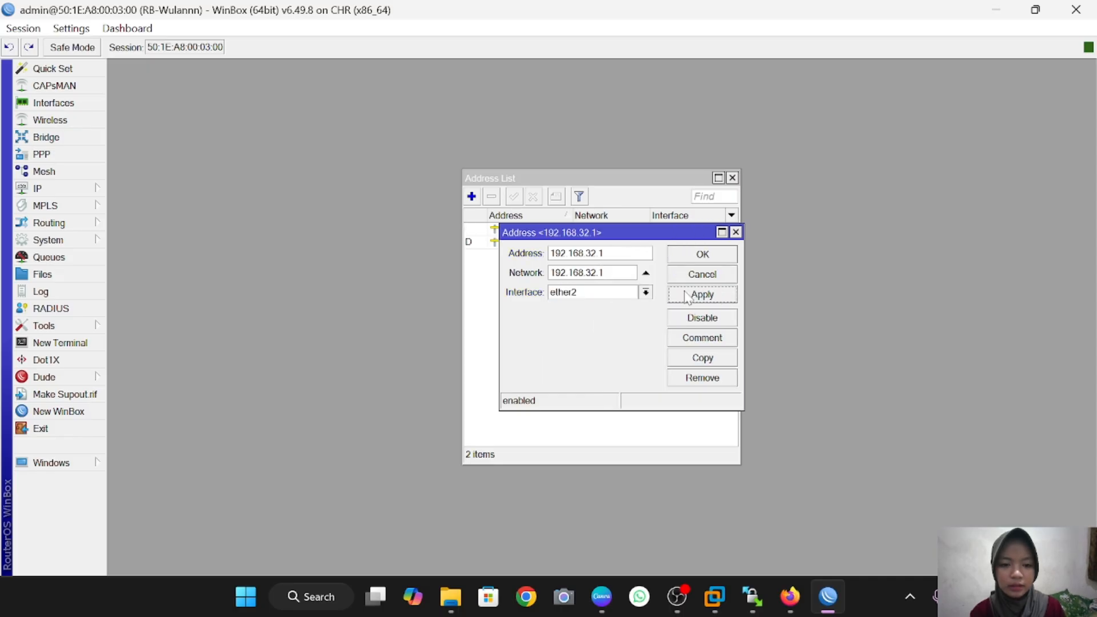
left_click(711, 254)
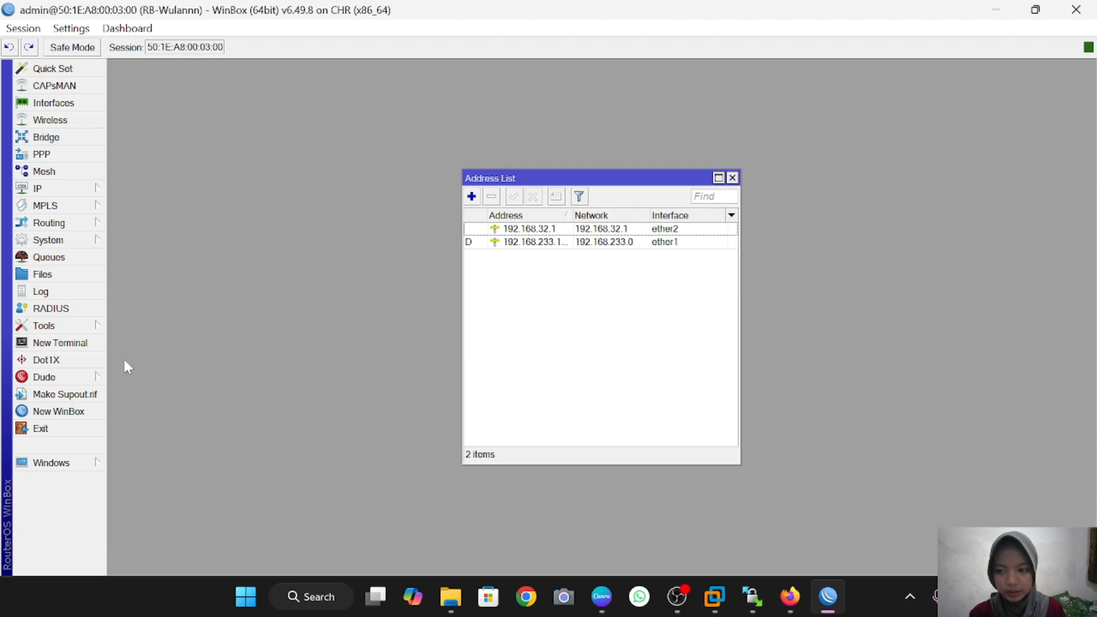
left_click(60, 343)
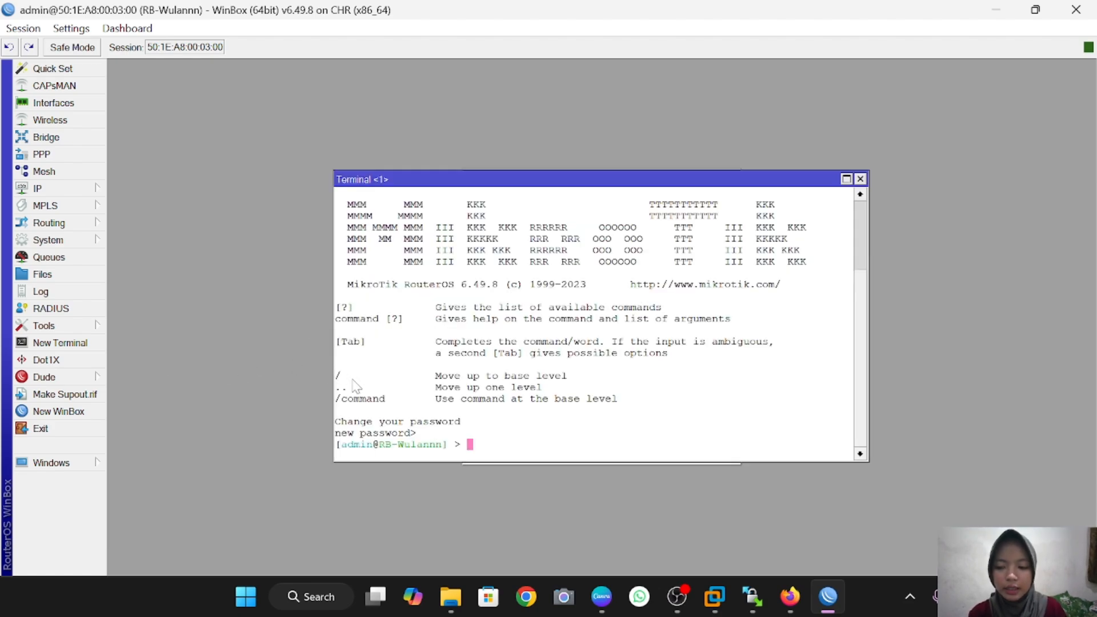
Step: List the router's current IP addresses and its network interfaces
type("ip address ")
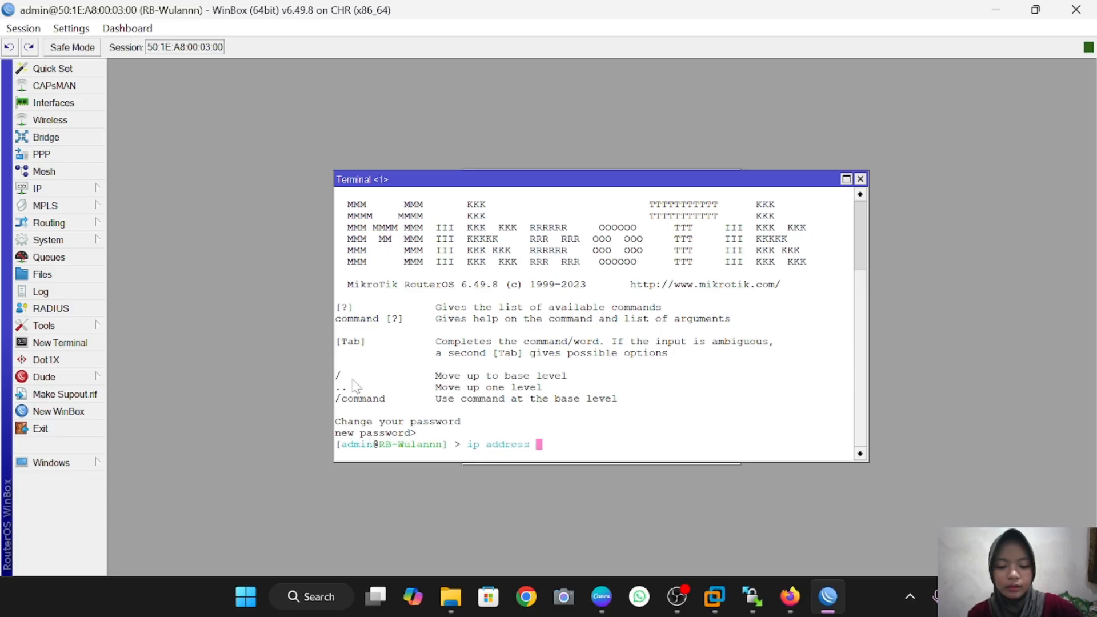
type("print")
key("Return")
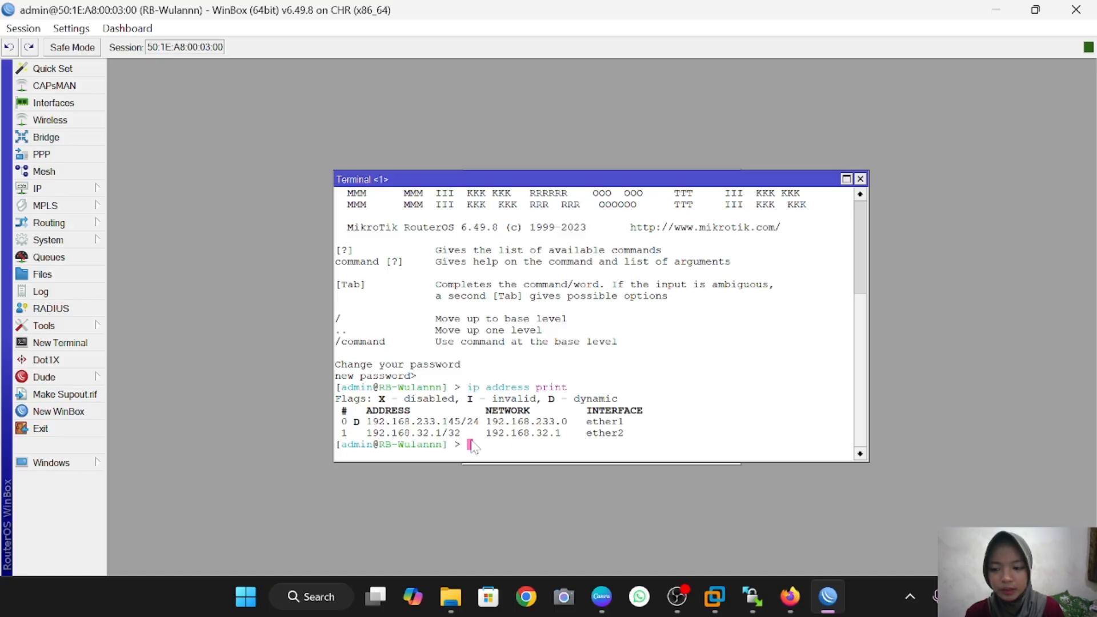
type("interf")
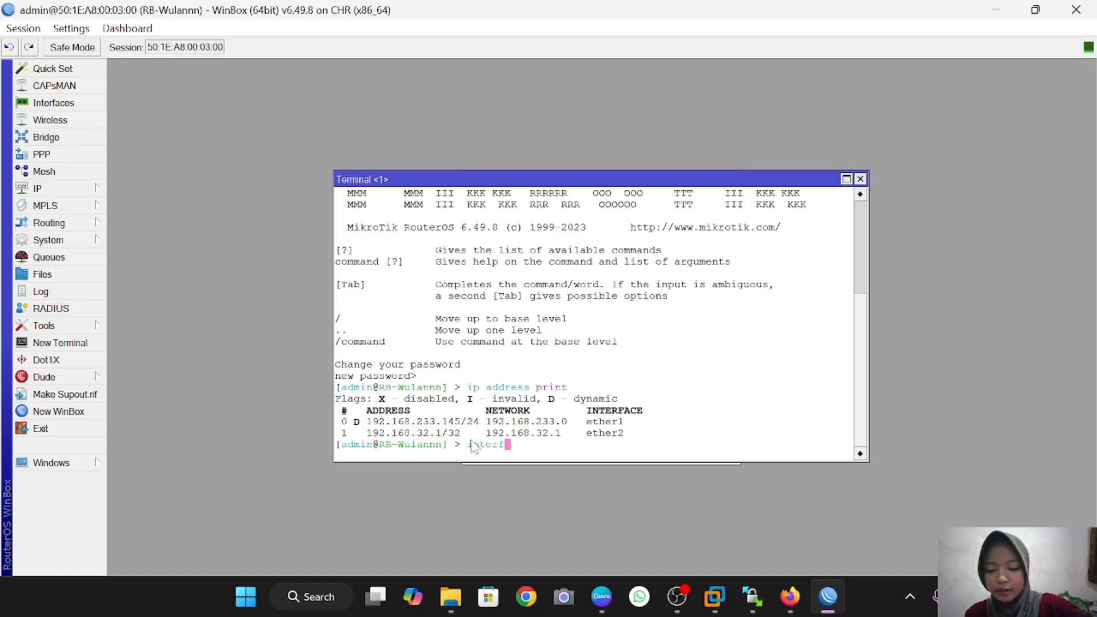
type("ace ")
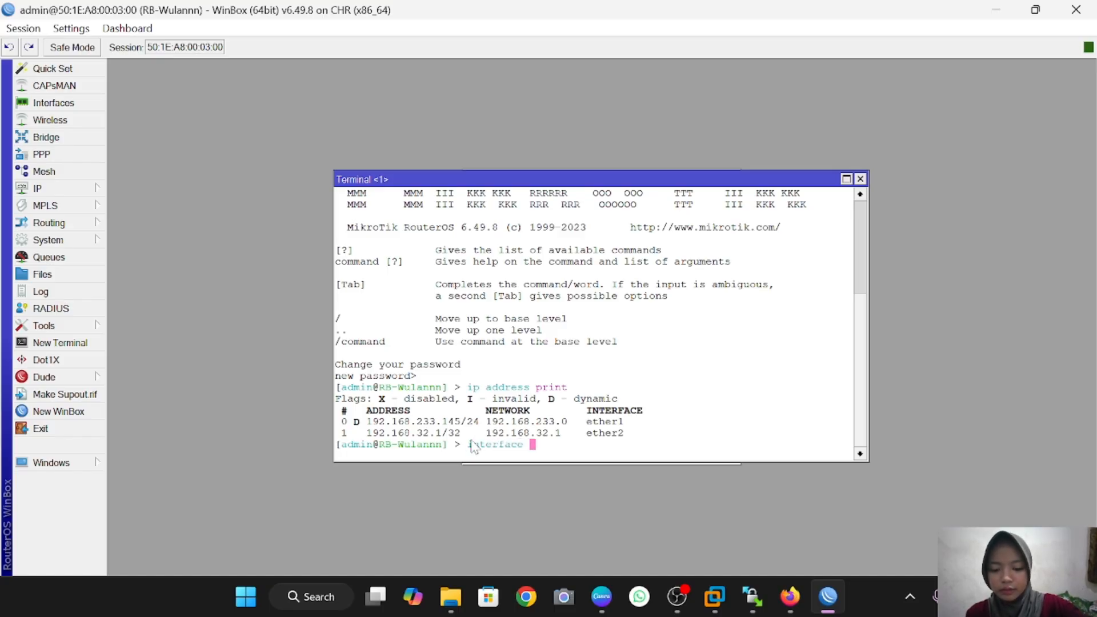
type("print")
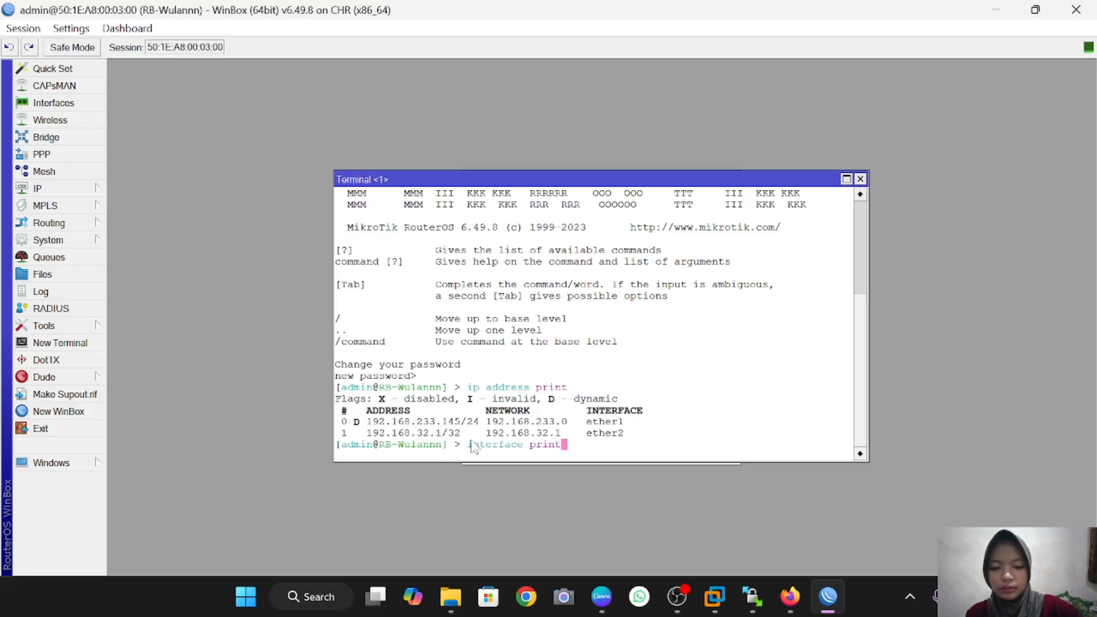
key("Return")
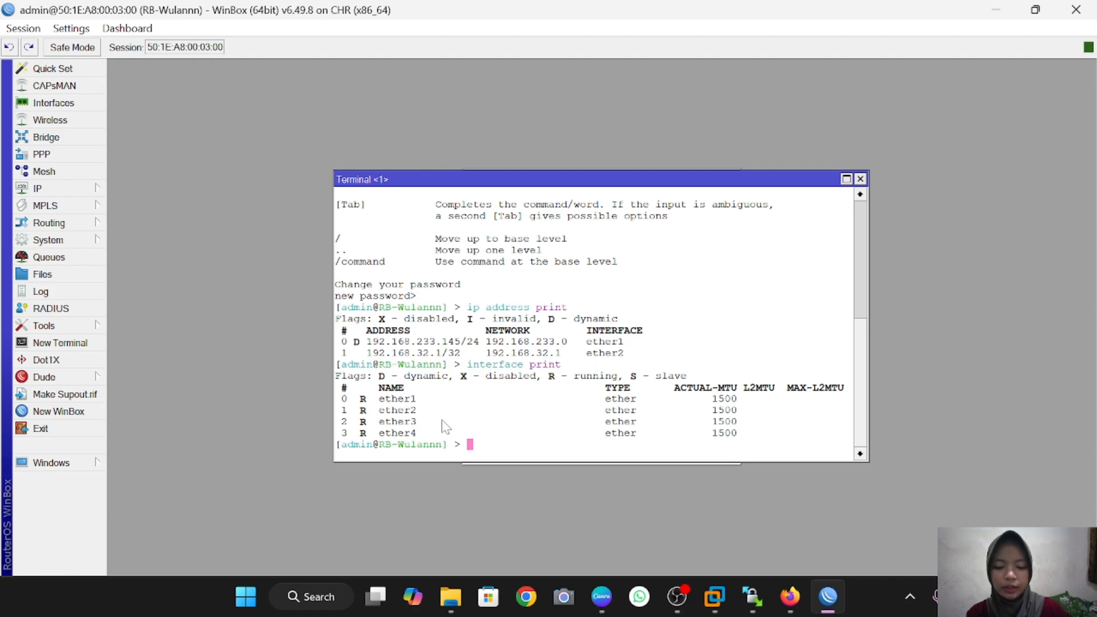
Step: Under /ip address, add 192.168.32.2 on ether3 and print the list to verify
type("ip addr")
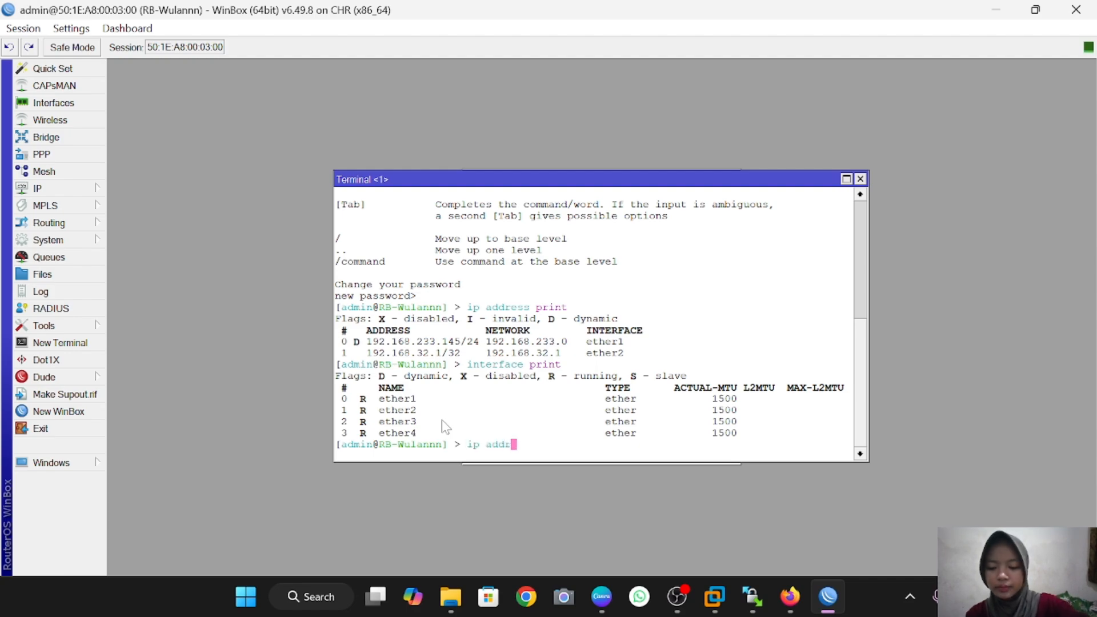
type("ess")
key("Return")
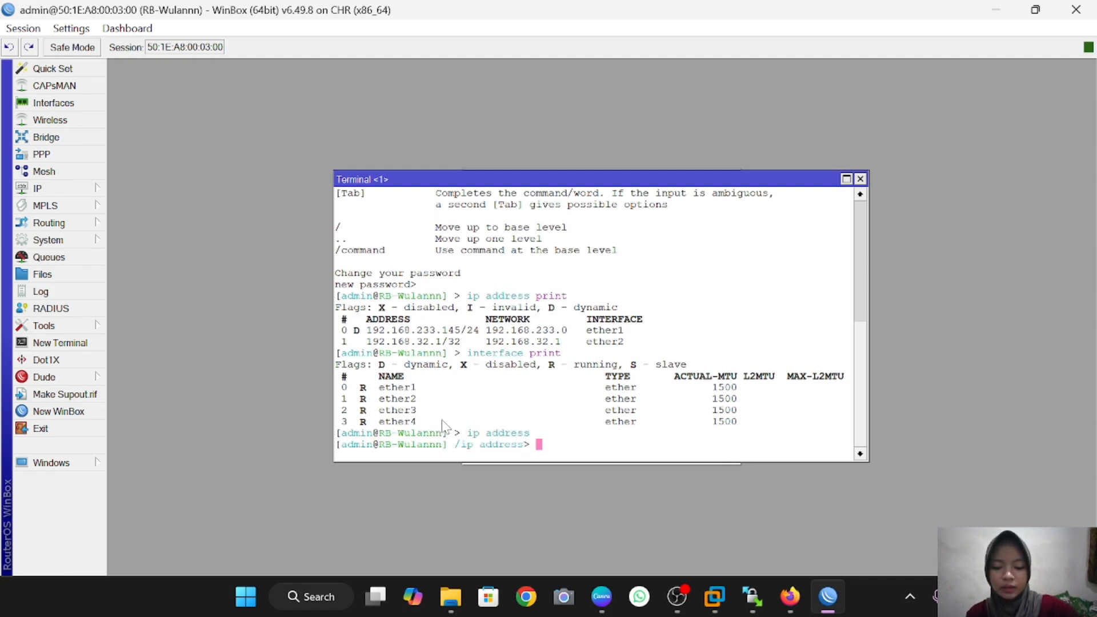
type("add ")
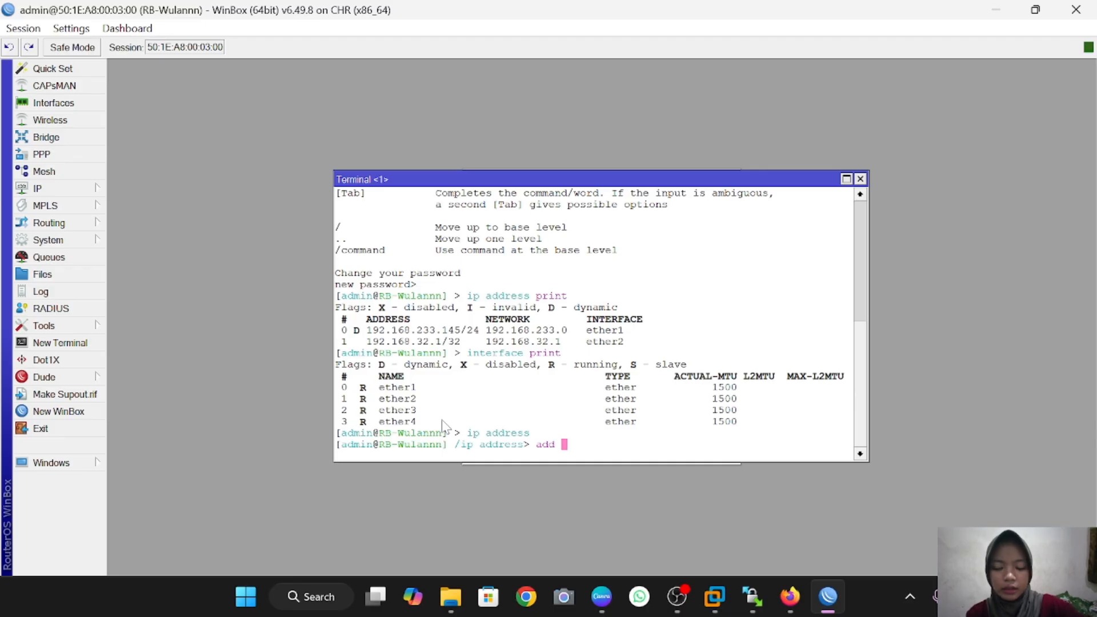
type("address")
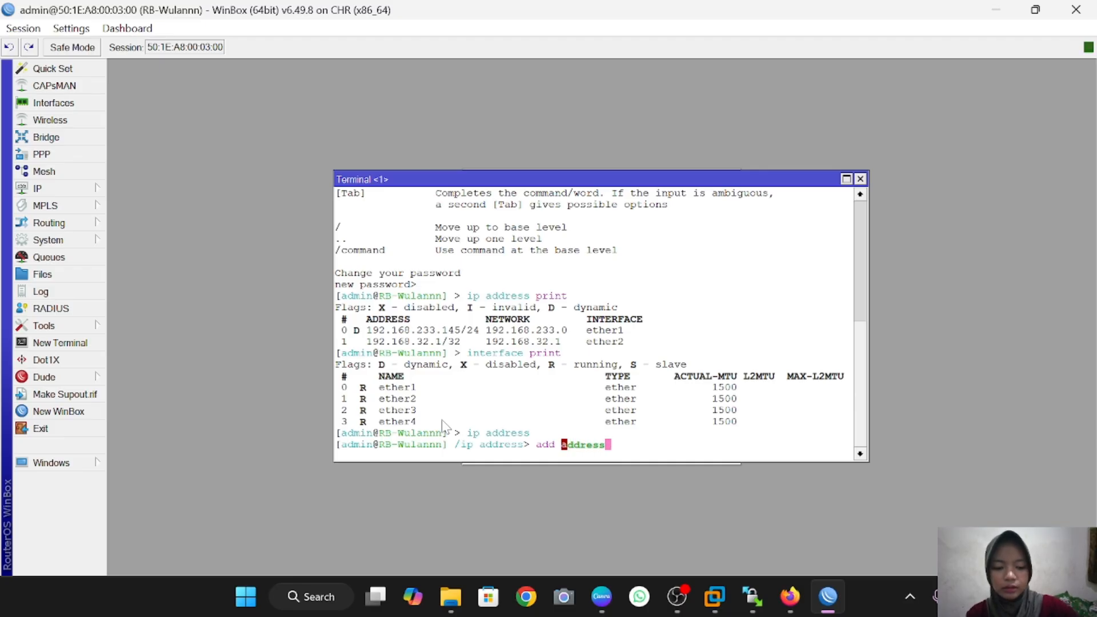
type("=19")
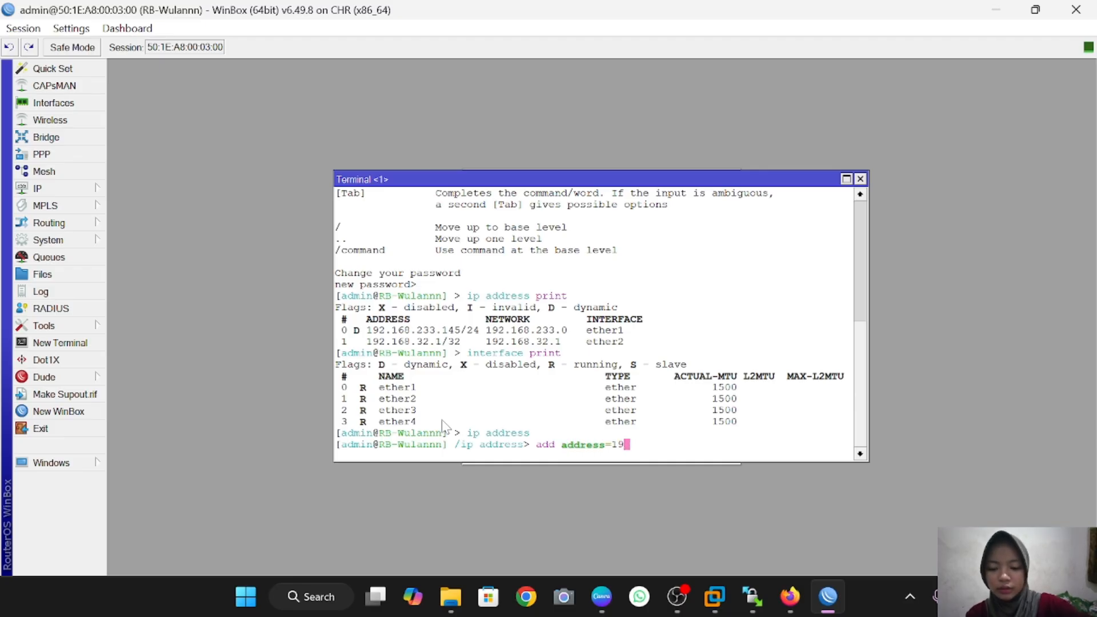
type("2.168")
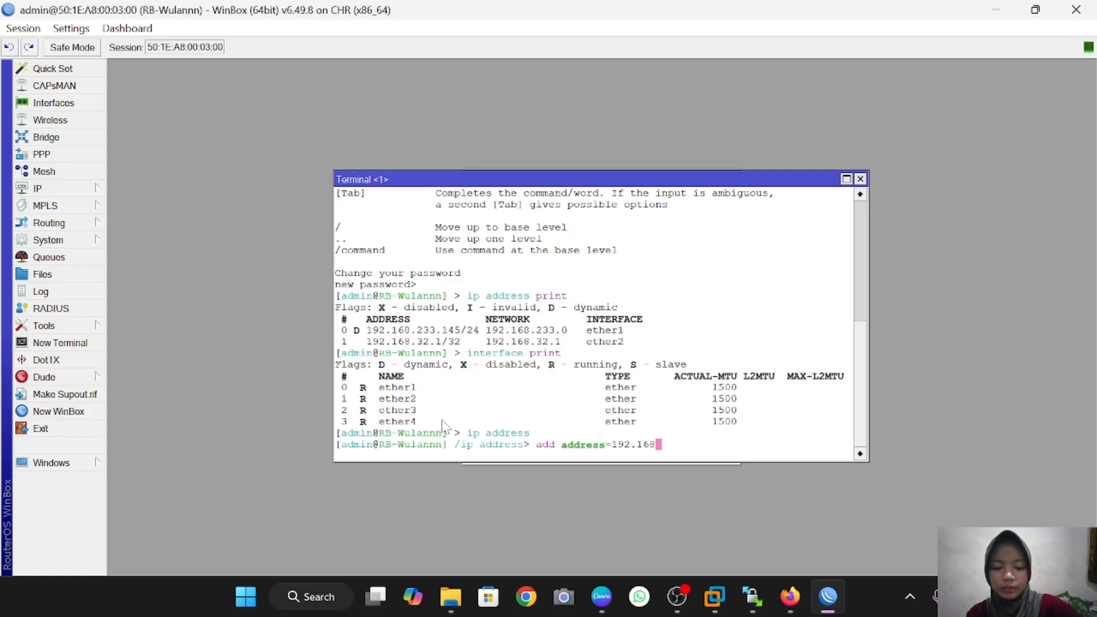
type(".32")
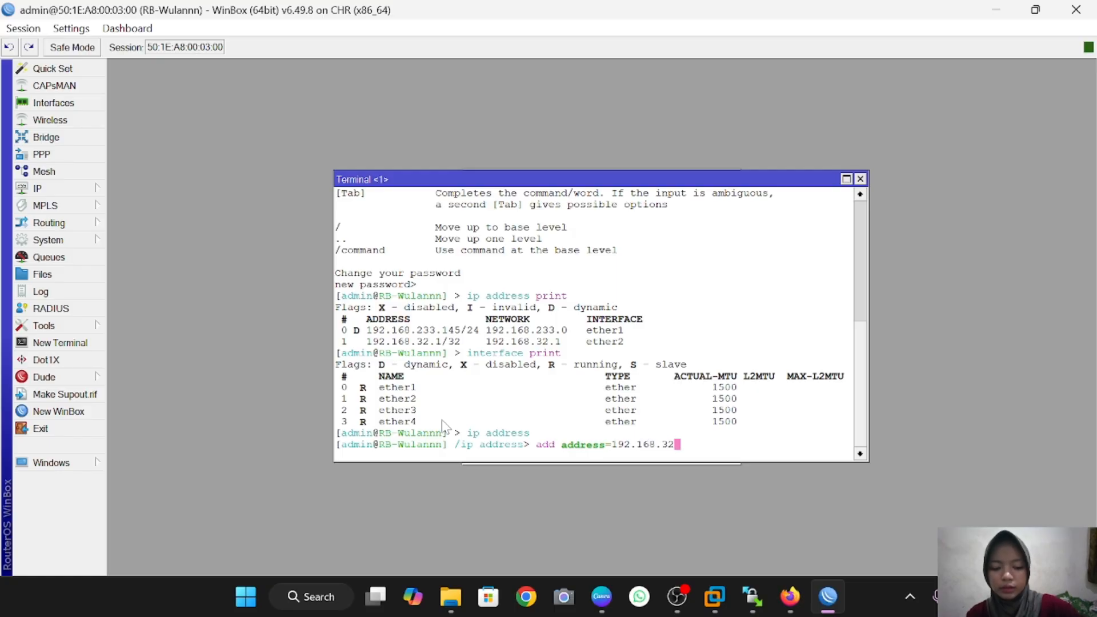
type(".2")
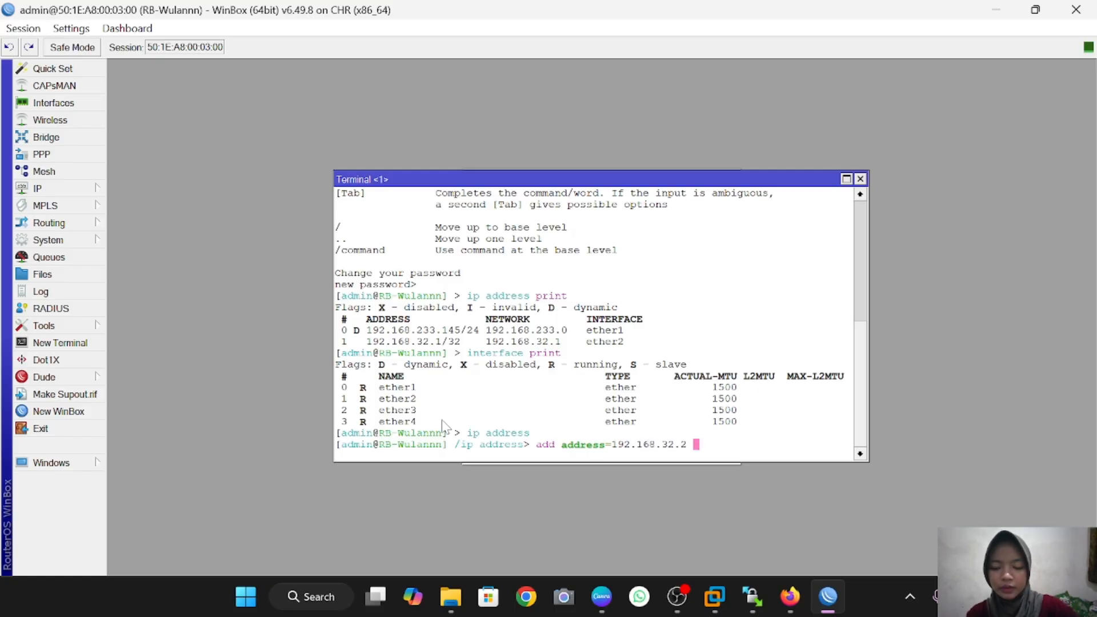
type(" inter")
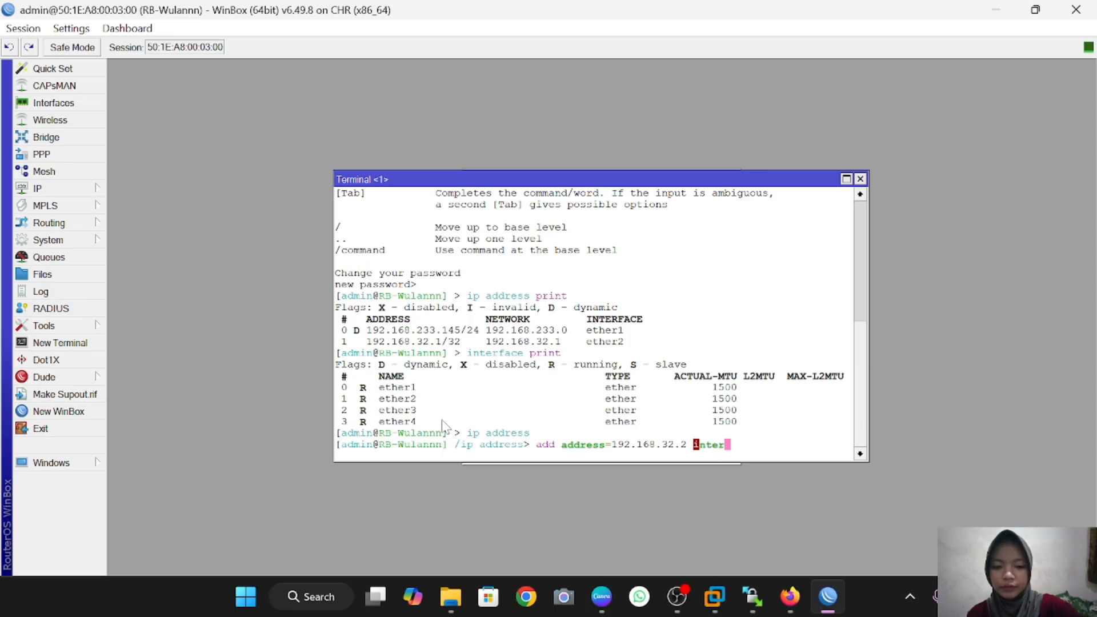
type("face")
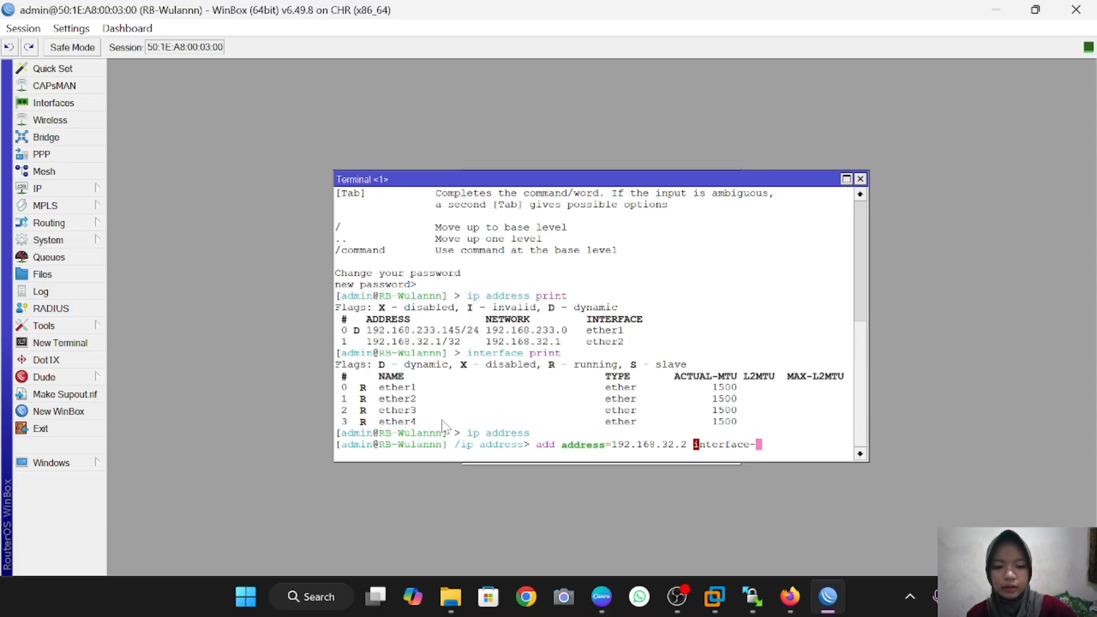
type("=ether3")
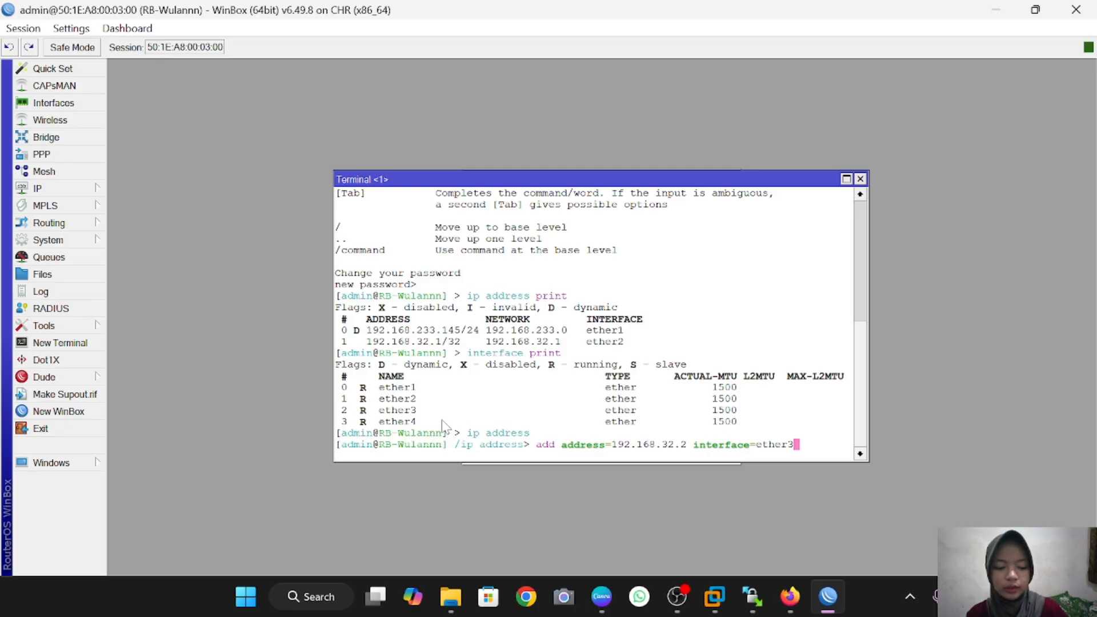
key("Return")
type("print")
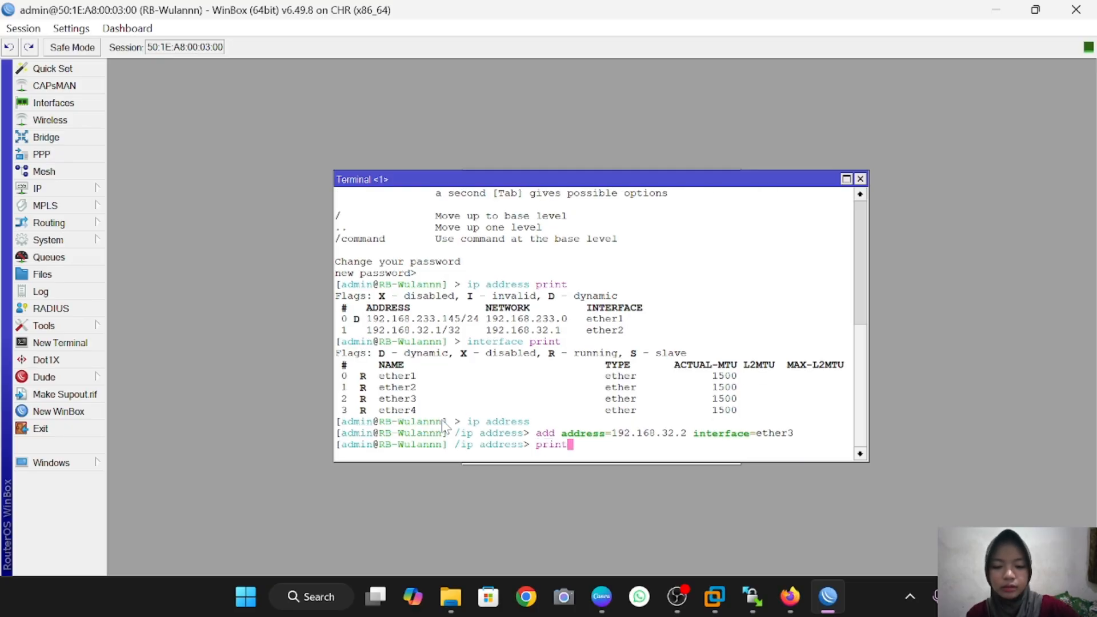
key("Return")
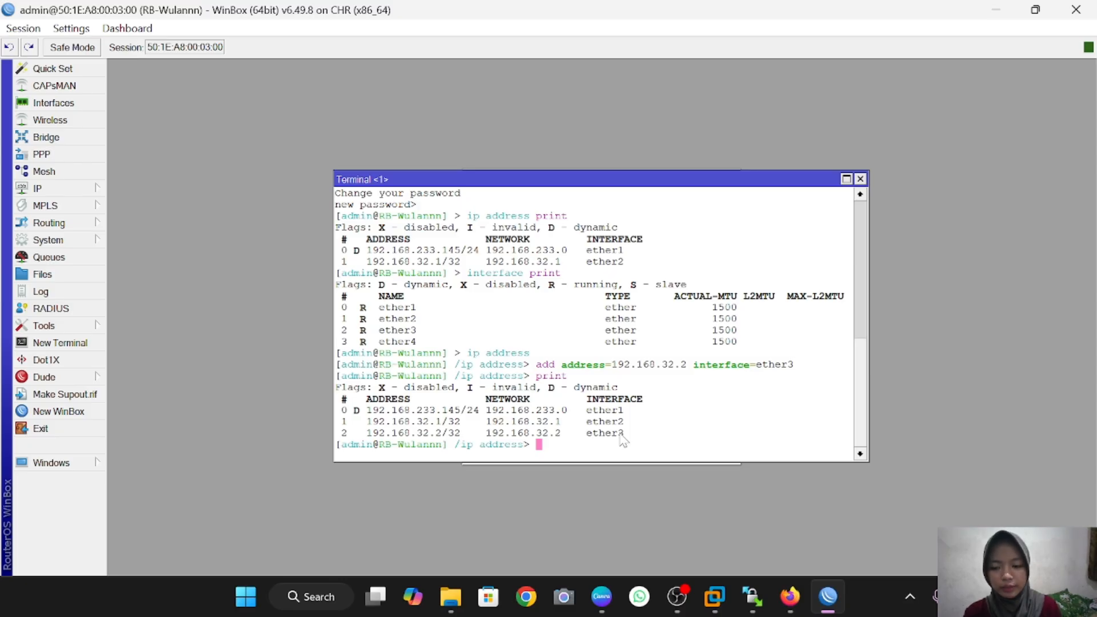
Step: Remove address entry 2 (192.168.32.2 on ether3) and print the list to confirm
type("remo")
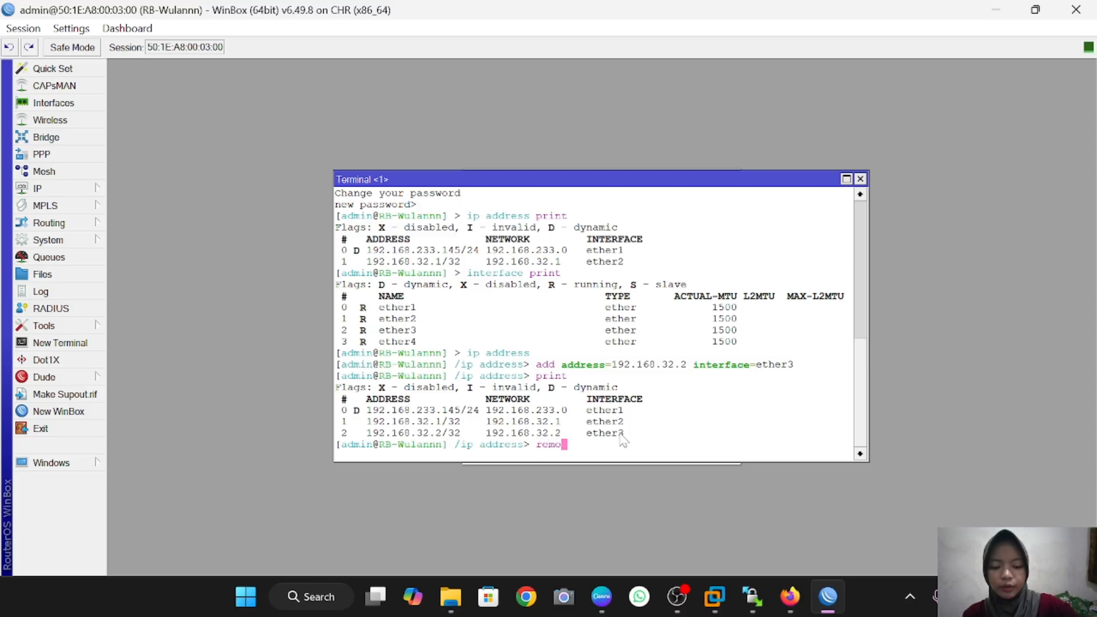
type("ve num")
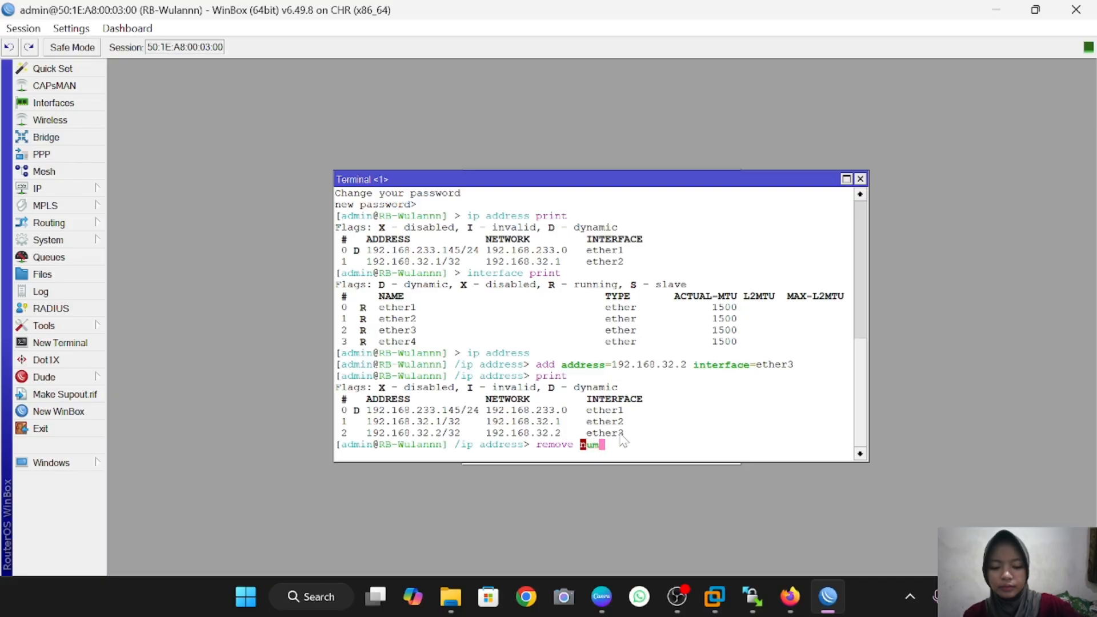
type("ber")
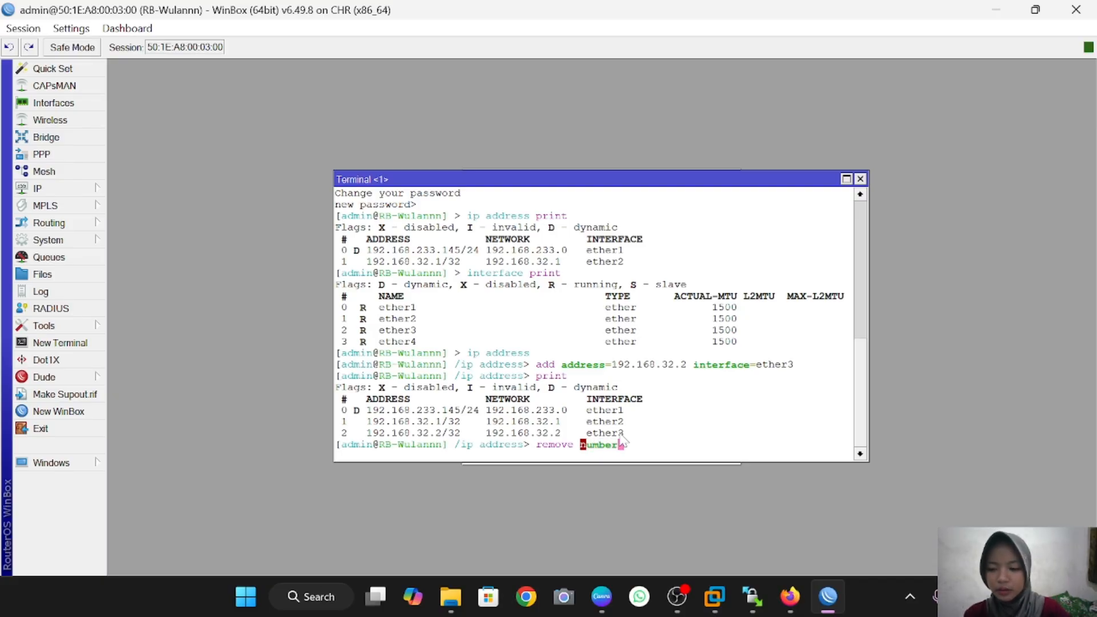
type("s=")
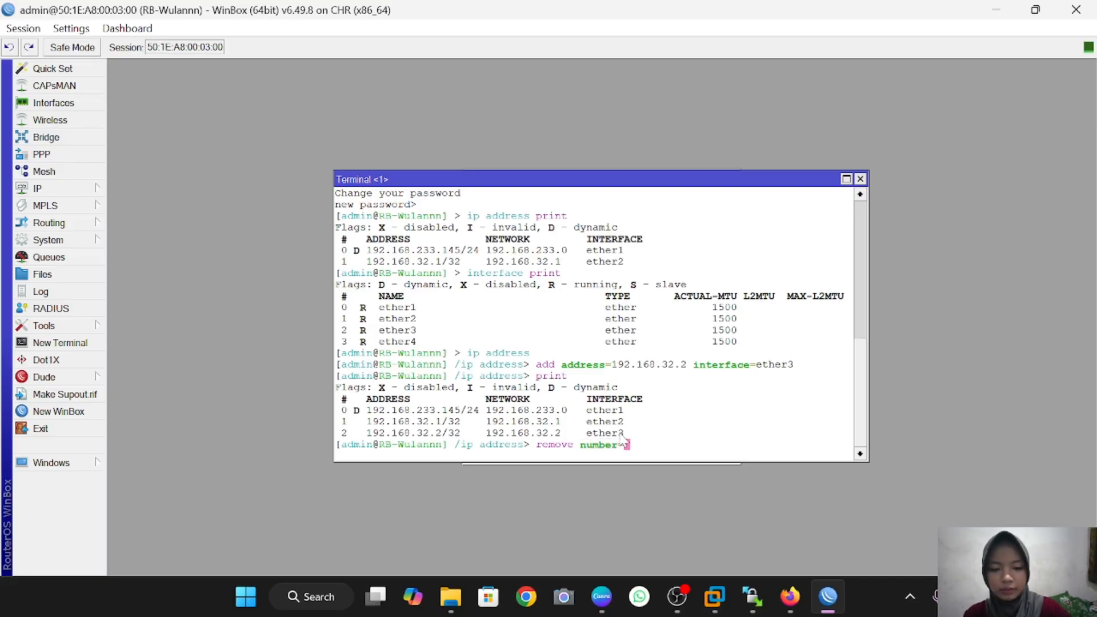
type("2")
key("Return")
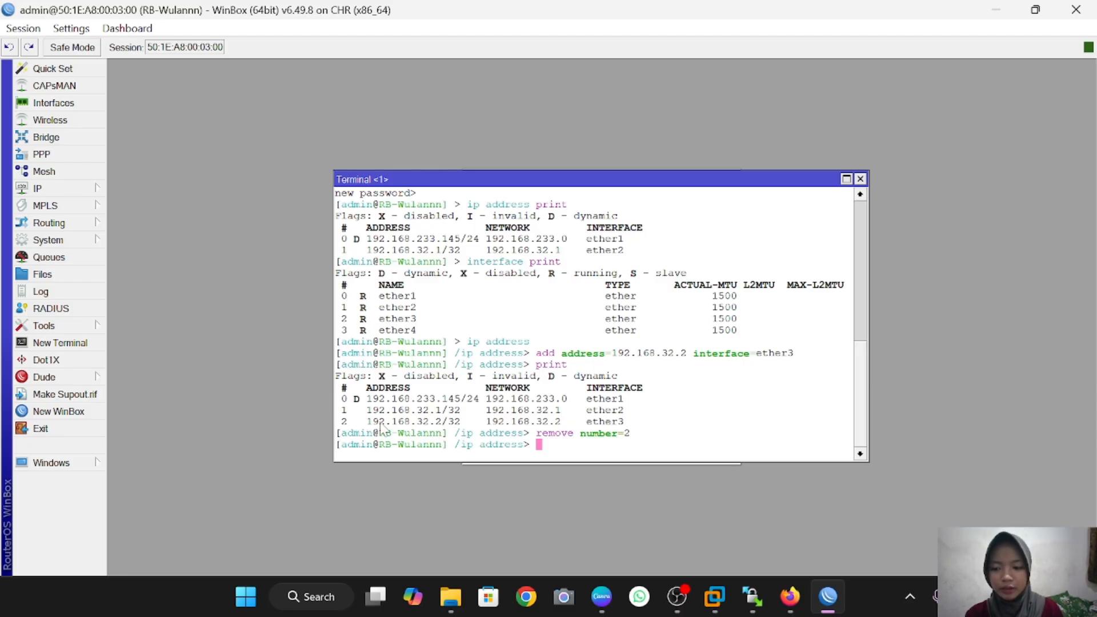
type("print")
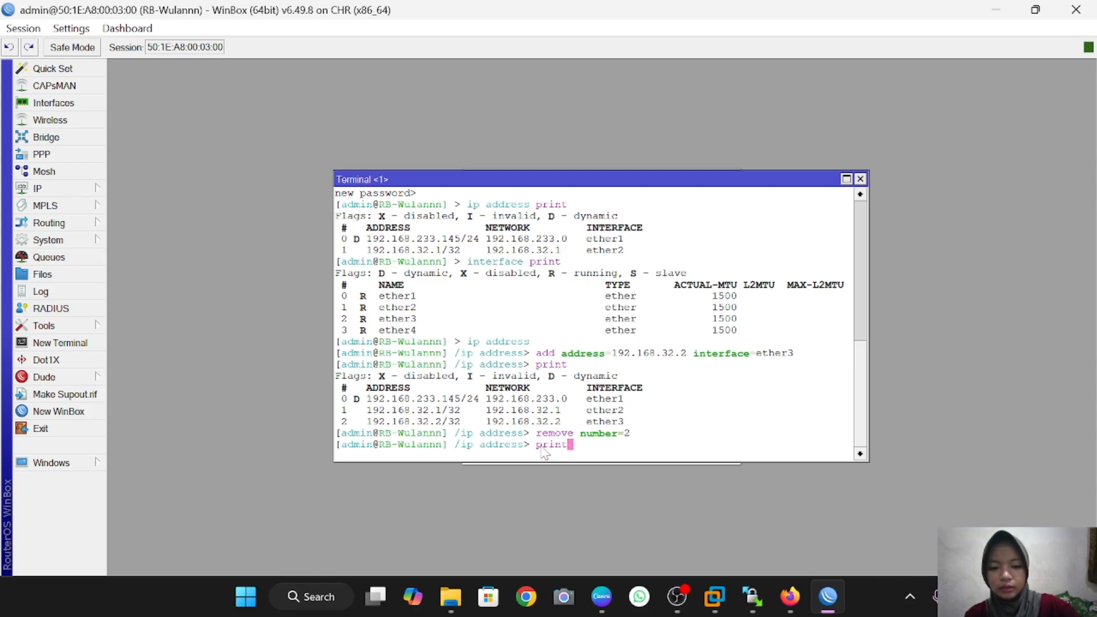
key("Return")
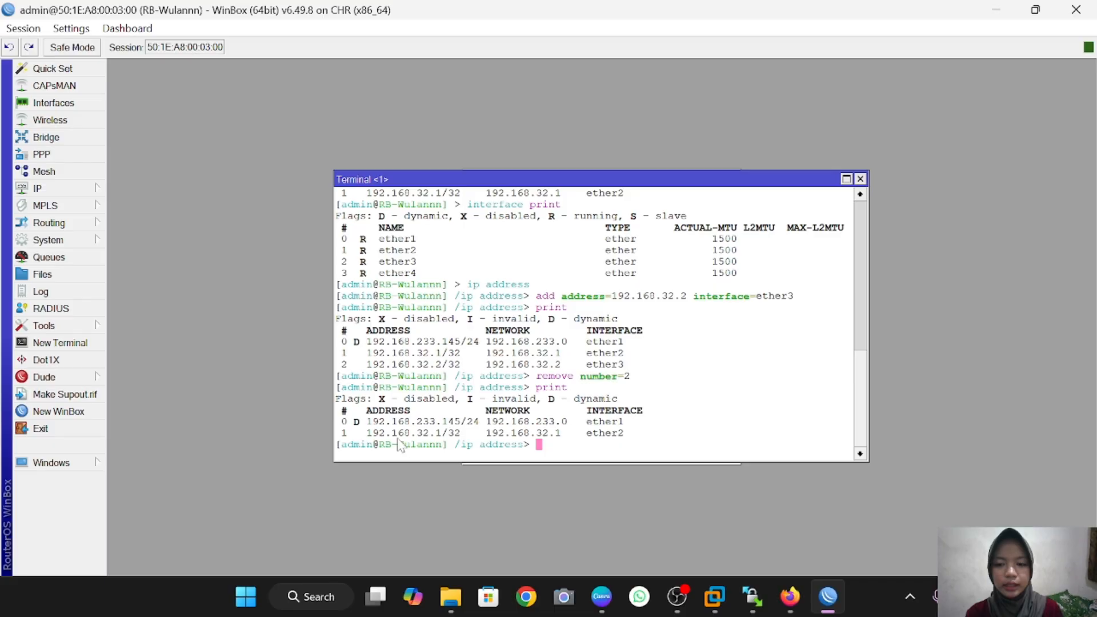
Step: Disable the 192.168.32.1 address entry in the IP Address List
left_click(37, 190)
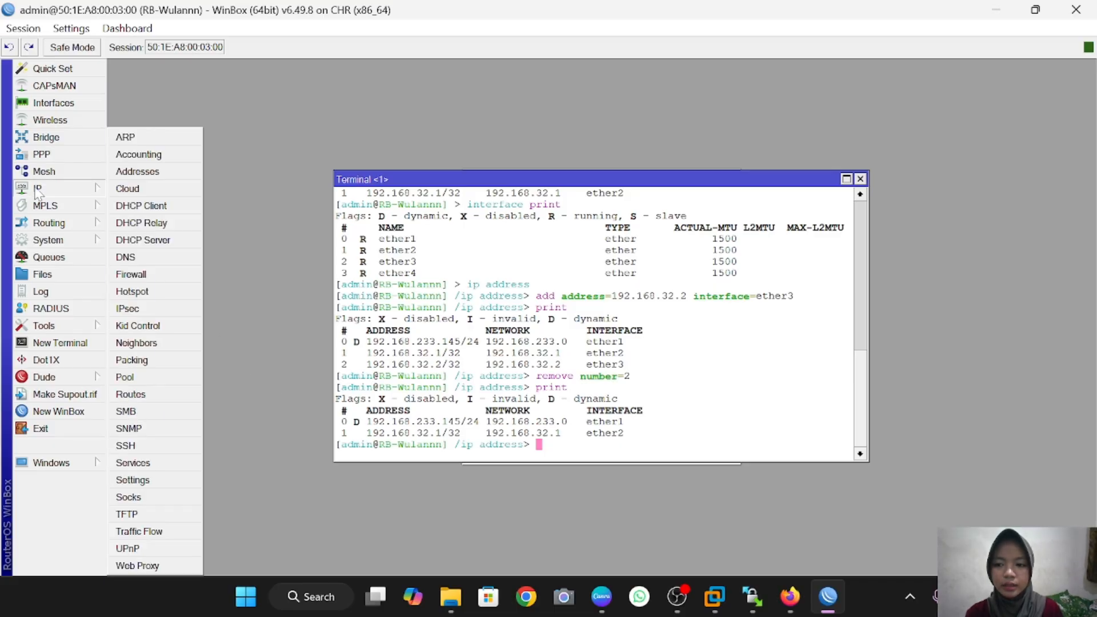
left_click(180, 170)
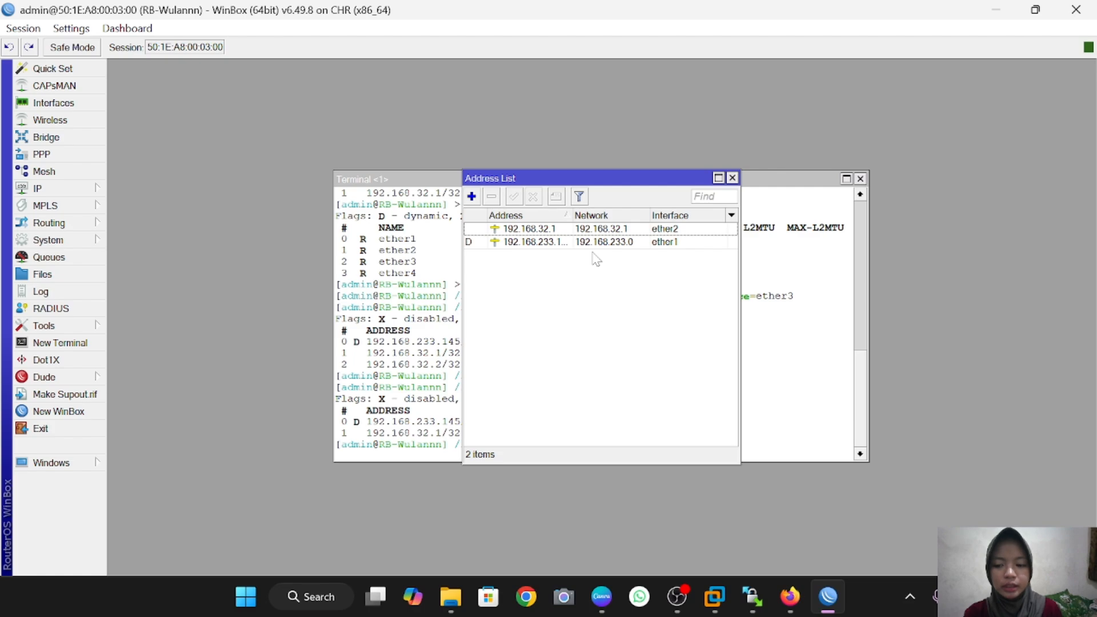
left_click(560, 231)
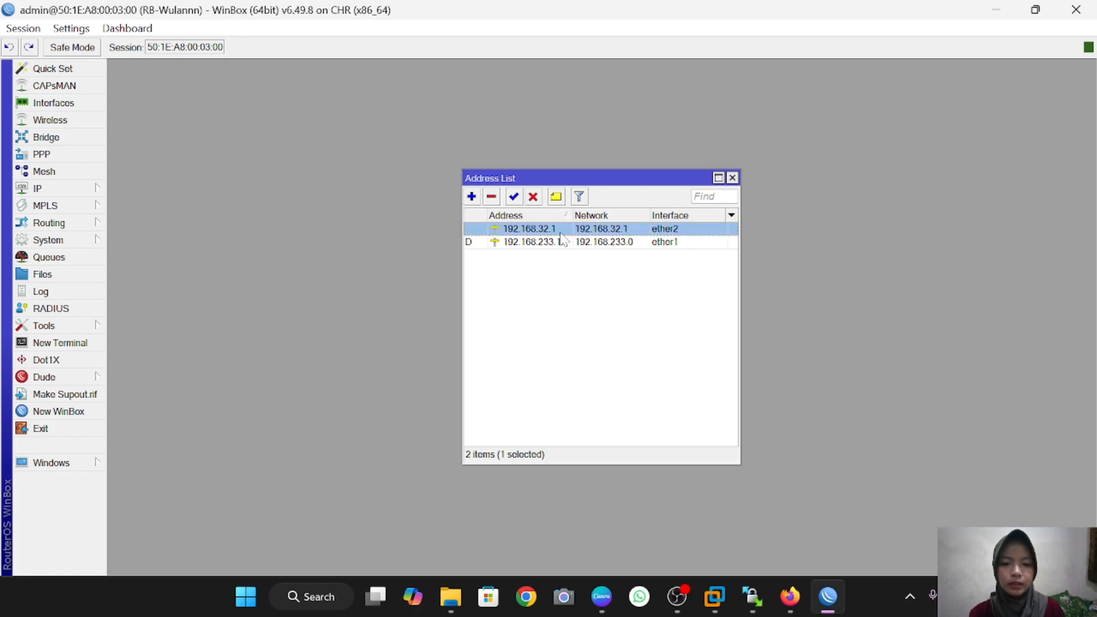
left_click(534, 197)
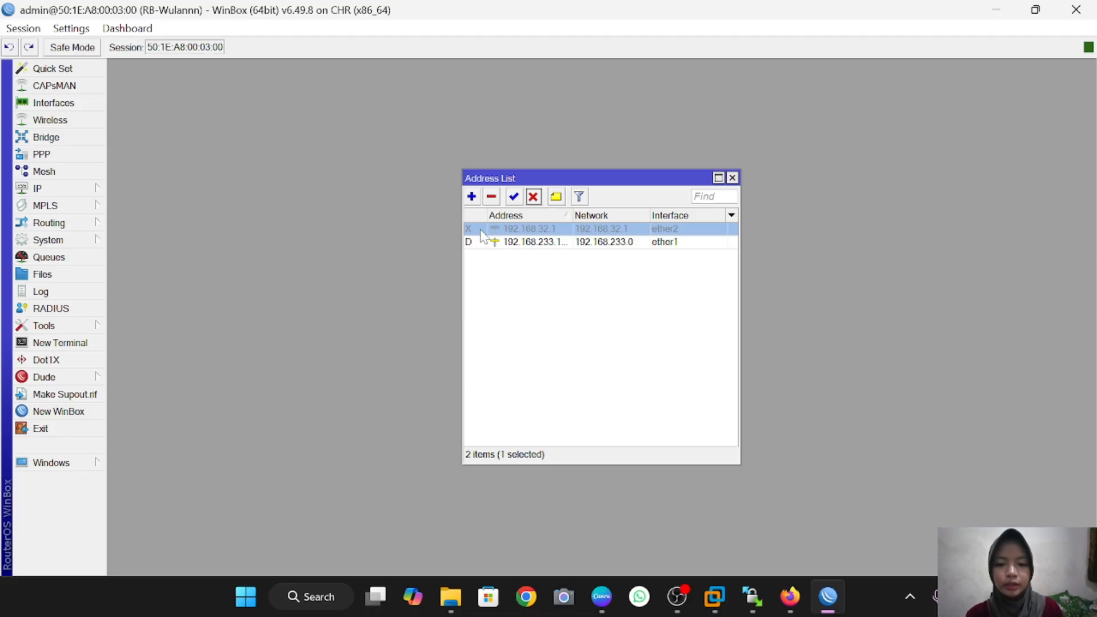
Step: In a new terminal, list IP addresses and disable entry 1, checking the listing
left_click(68, 342)
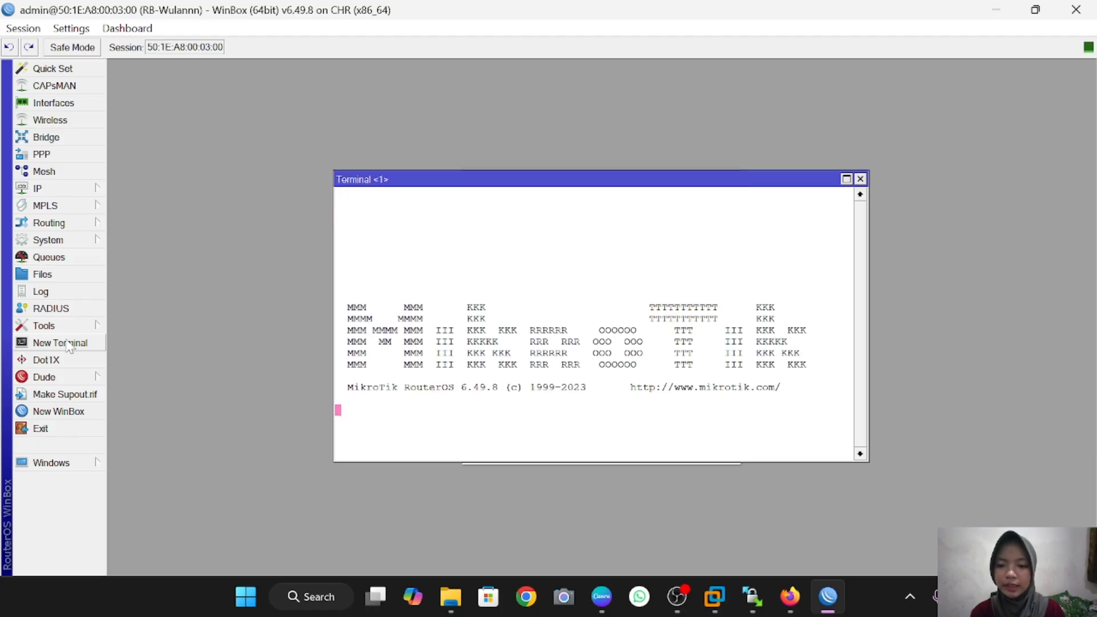
type("ip address")
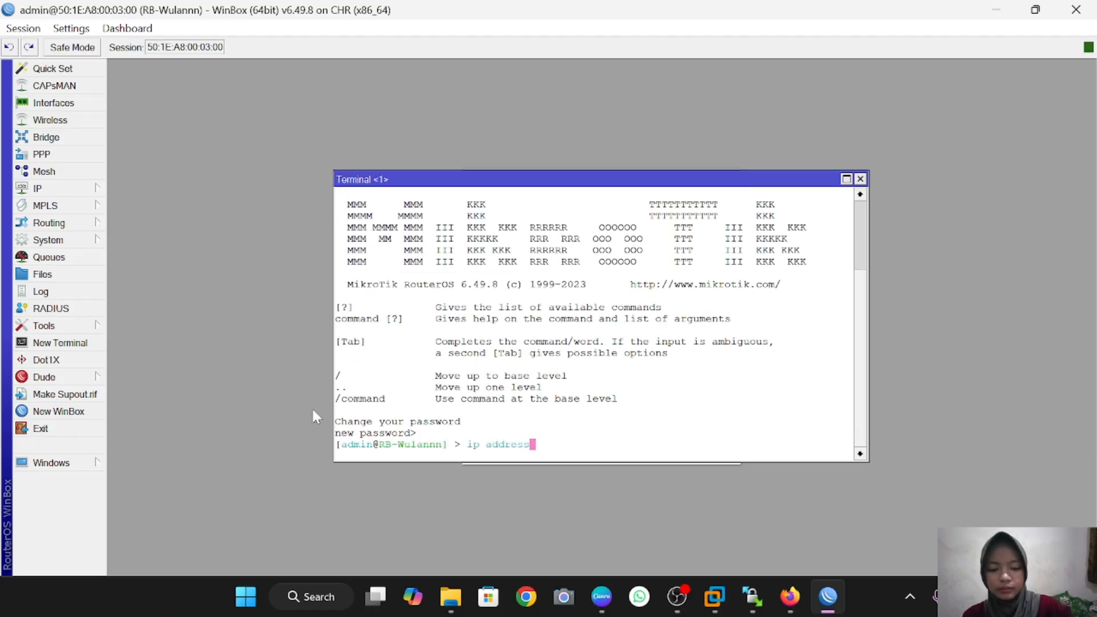
key("Return")
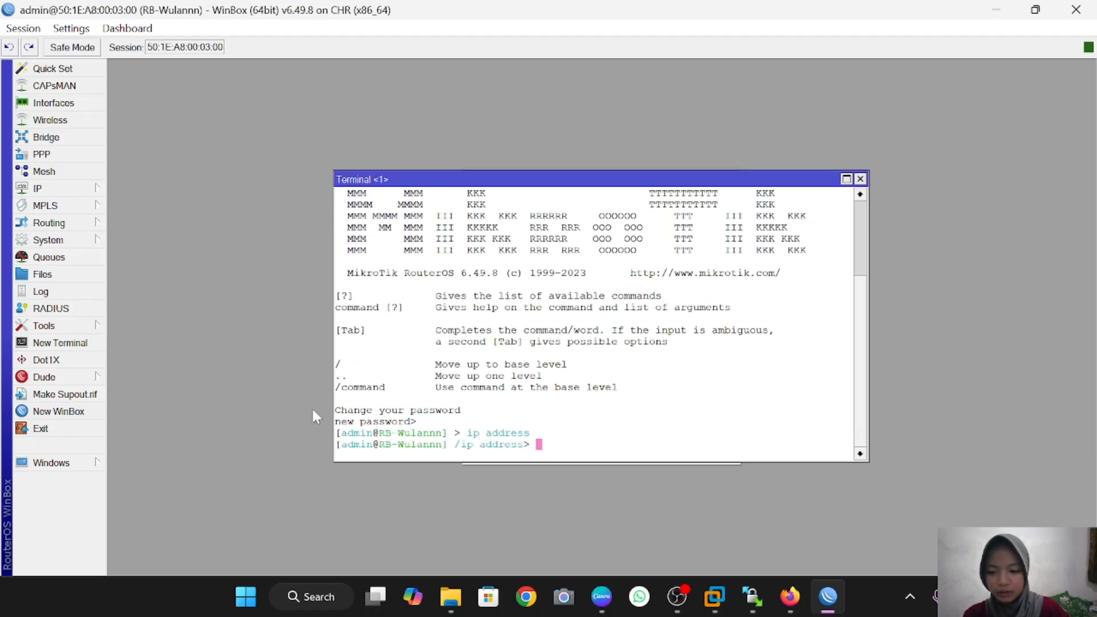
type("print")
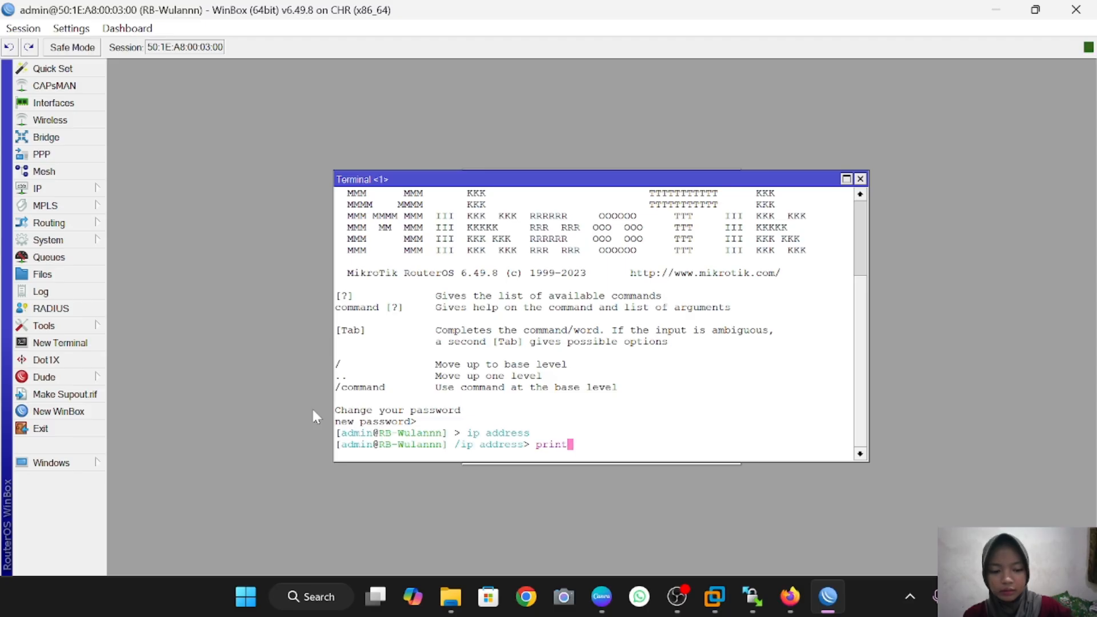
key("Return")
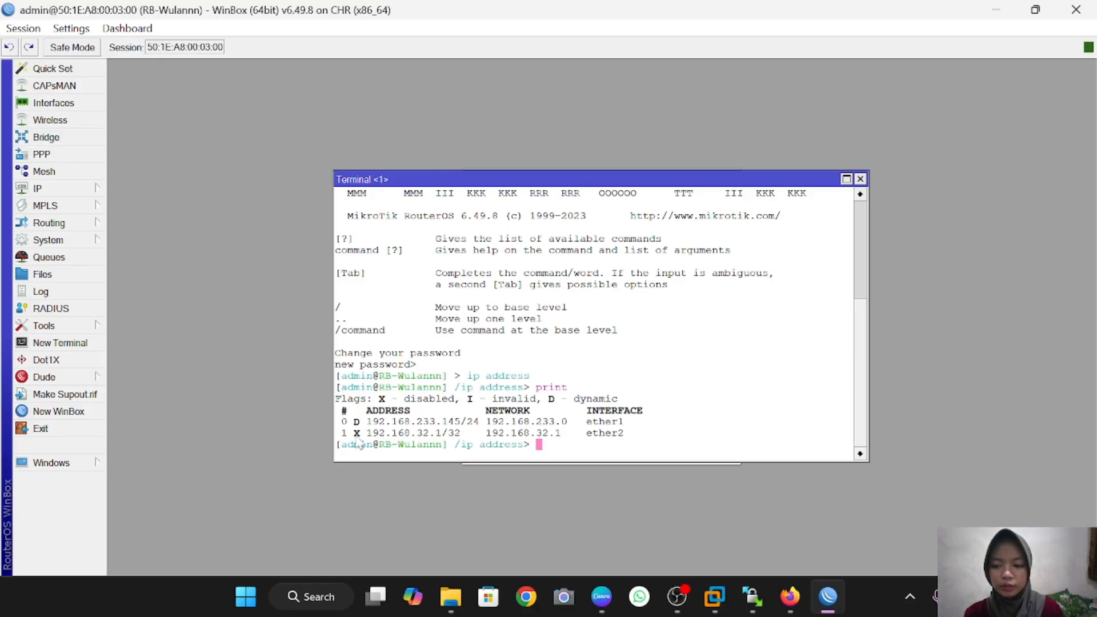
type("dis")
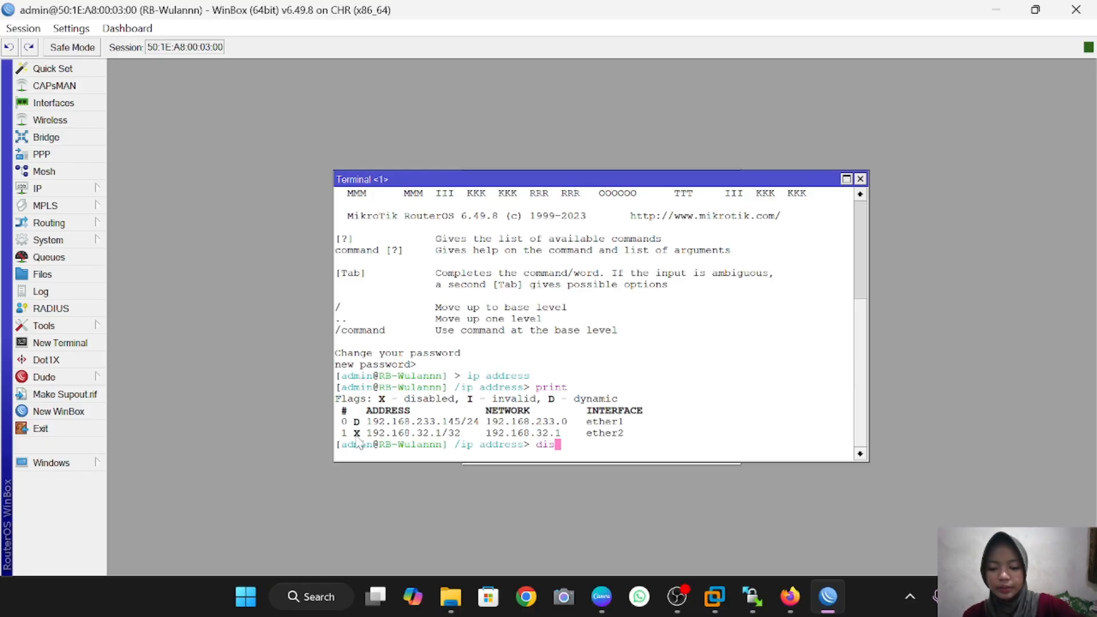
type("able n")
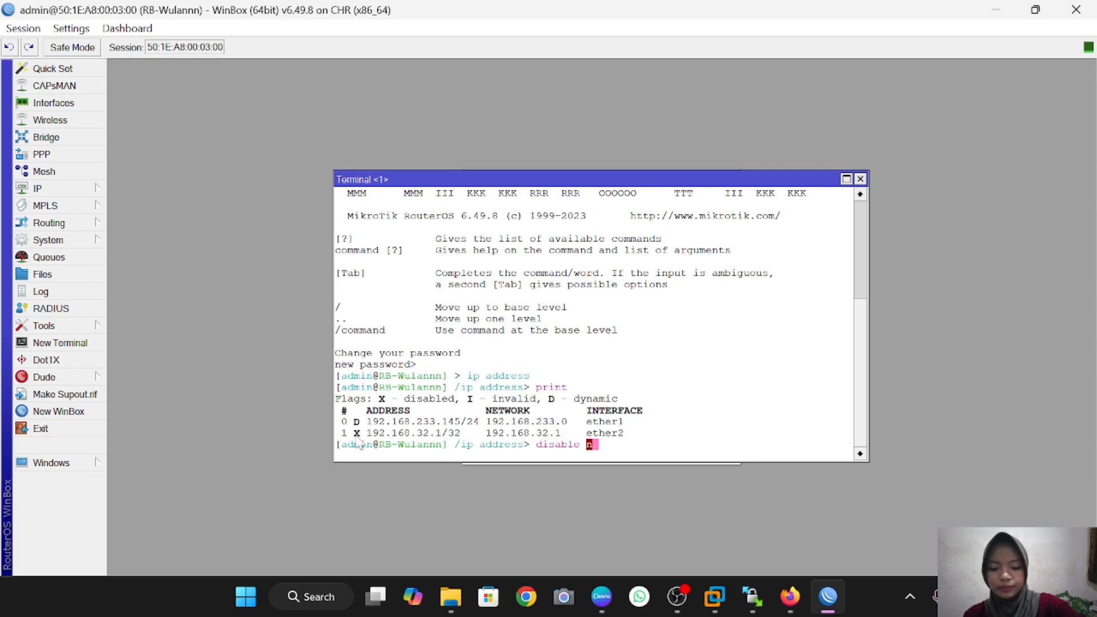
type("umber=1")
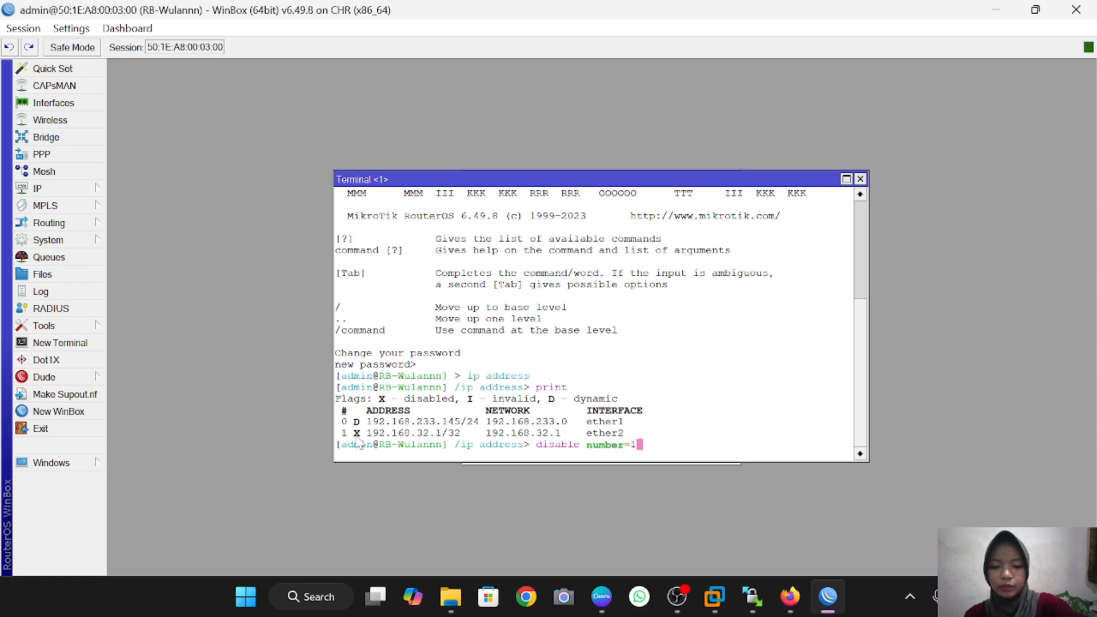
key("Return")
type("print")
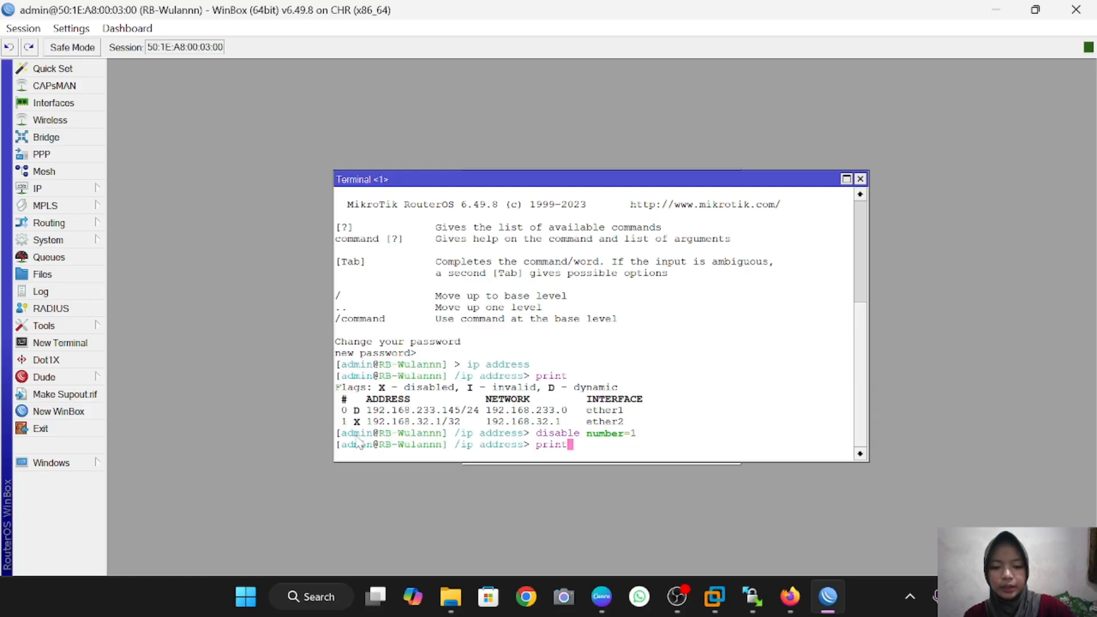
key("Return")
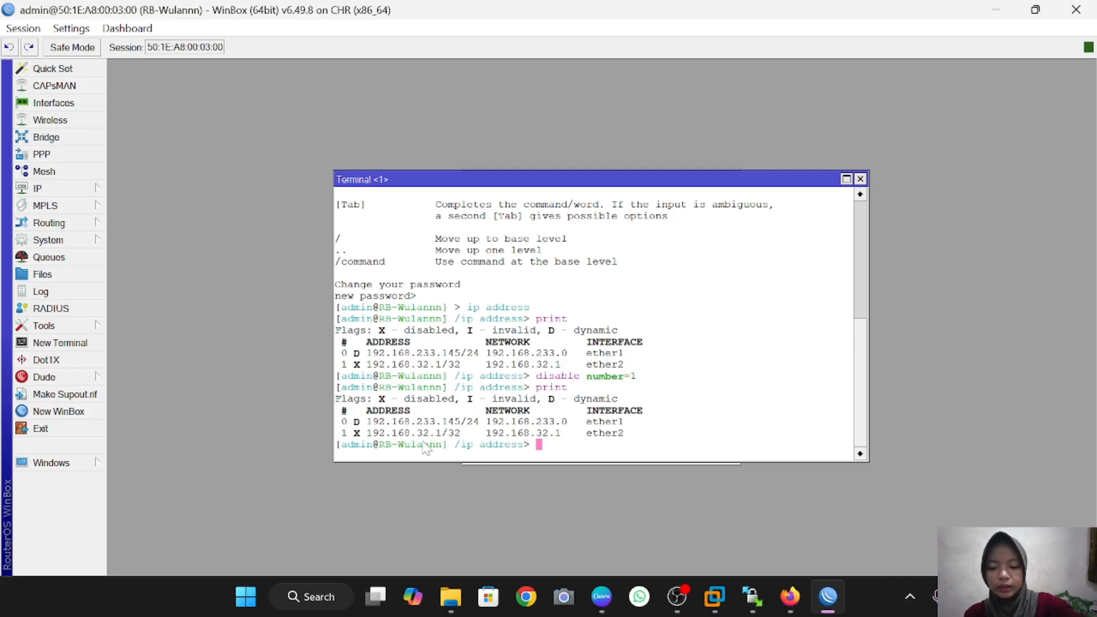
Step: Re-enable address entry 1 and print the list to confirm it is active
type("enable")
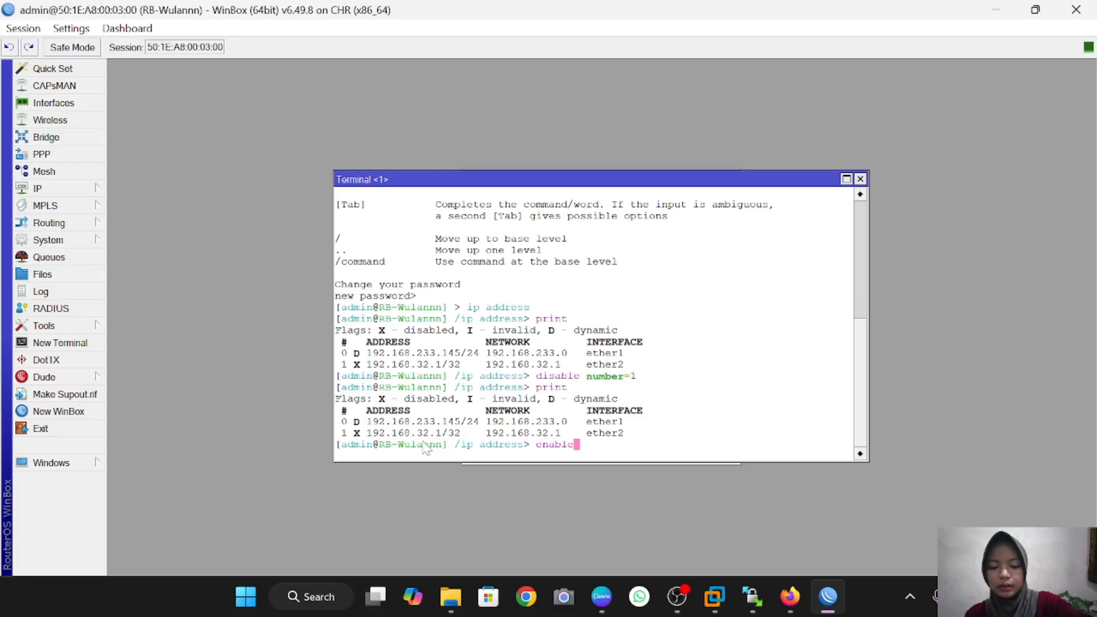
type(" number")
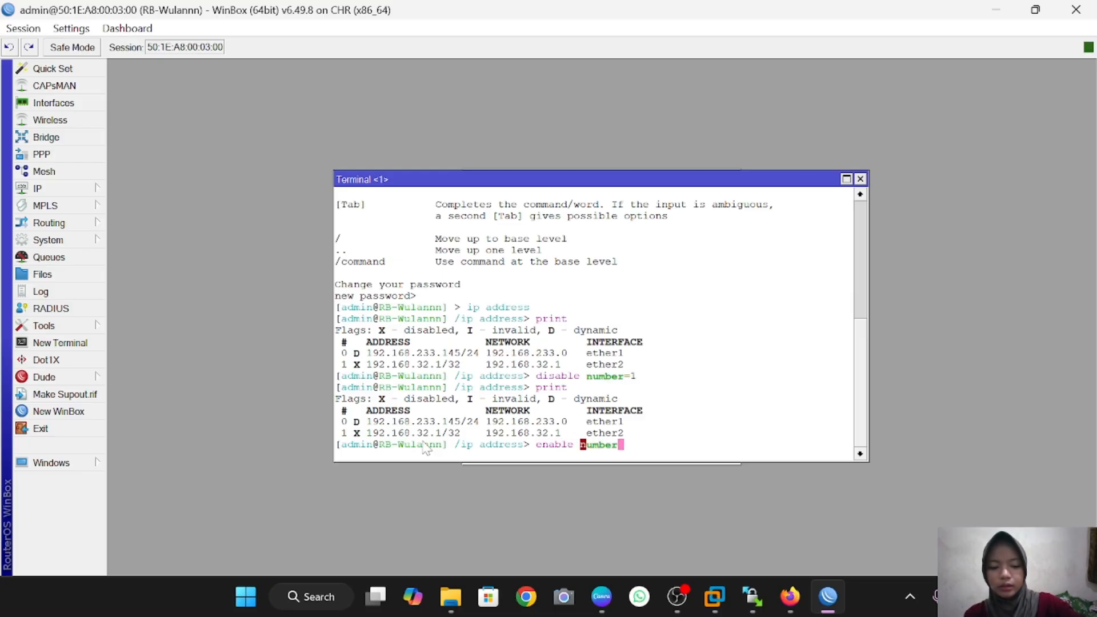
type("=1")
key("Return")
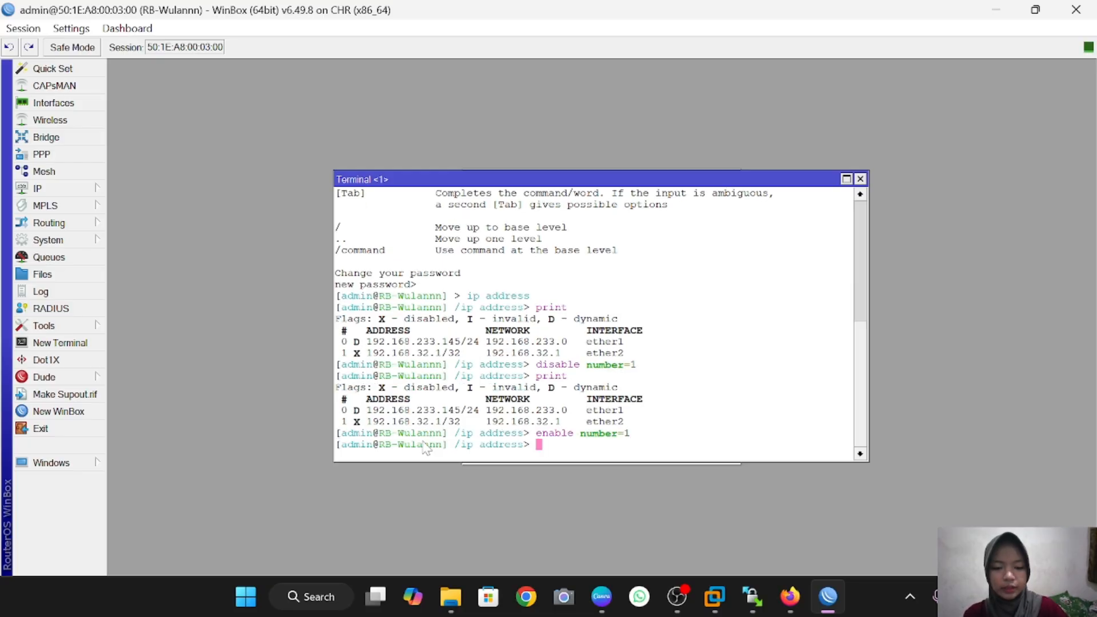
type("print")
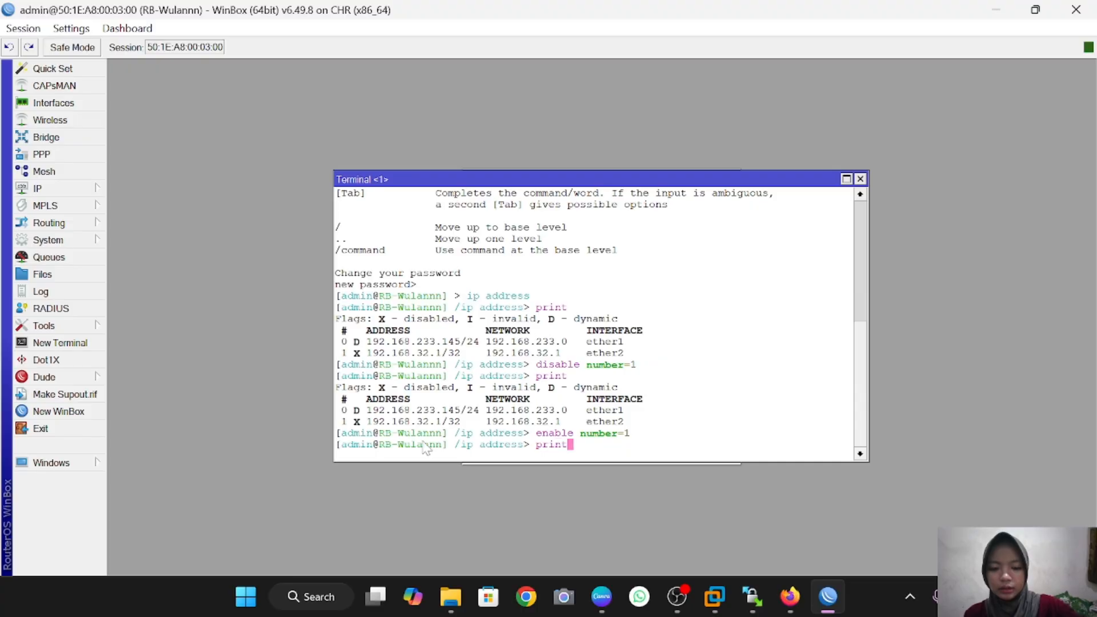
key("Return")
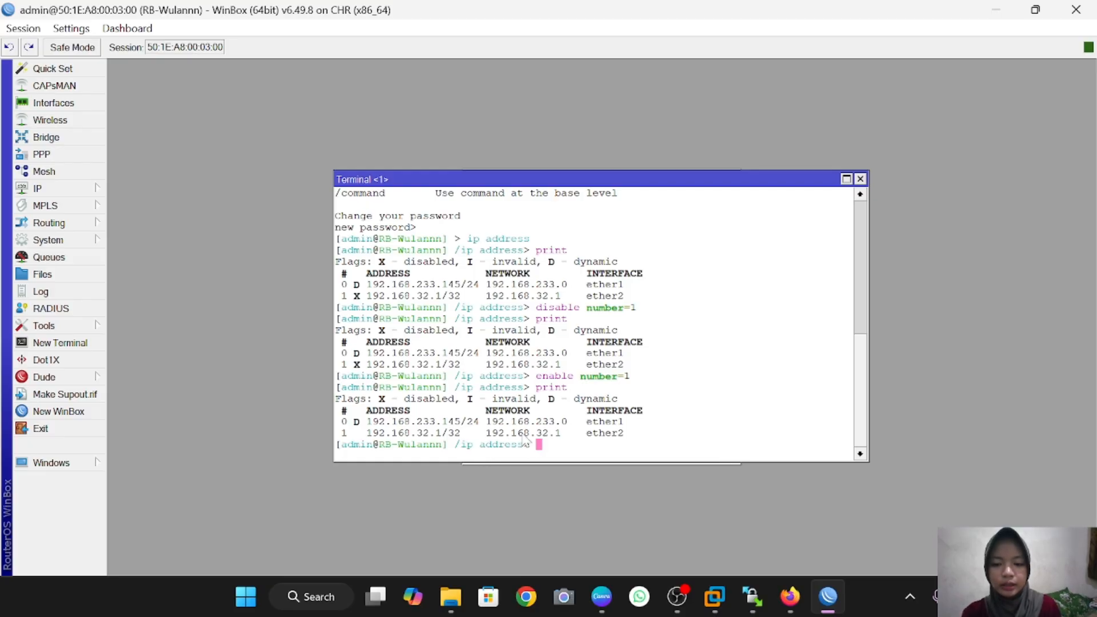
Step: Maximize the terminal, set entry 1 to 192.168.33.1 and print to confirm
left_click(845, 179)
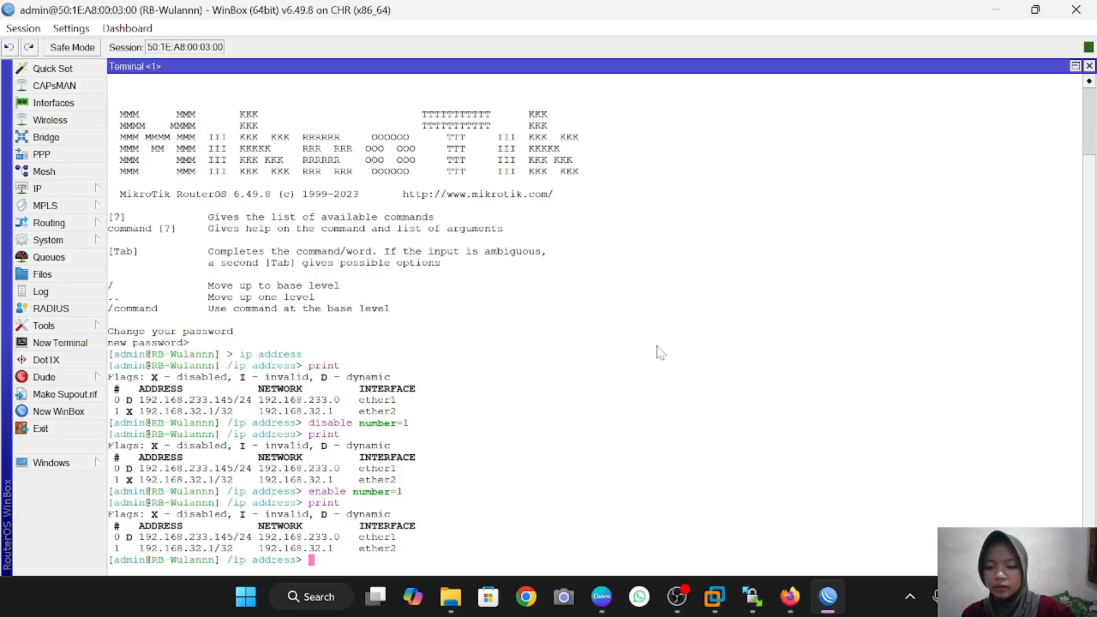
type("set 1")
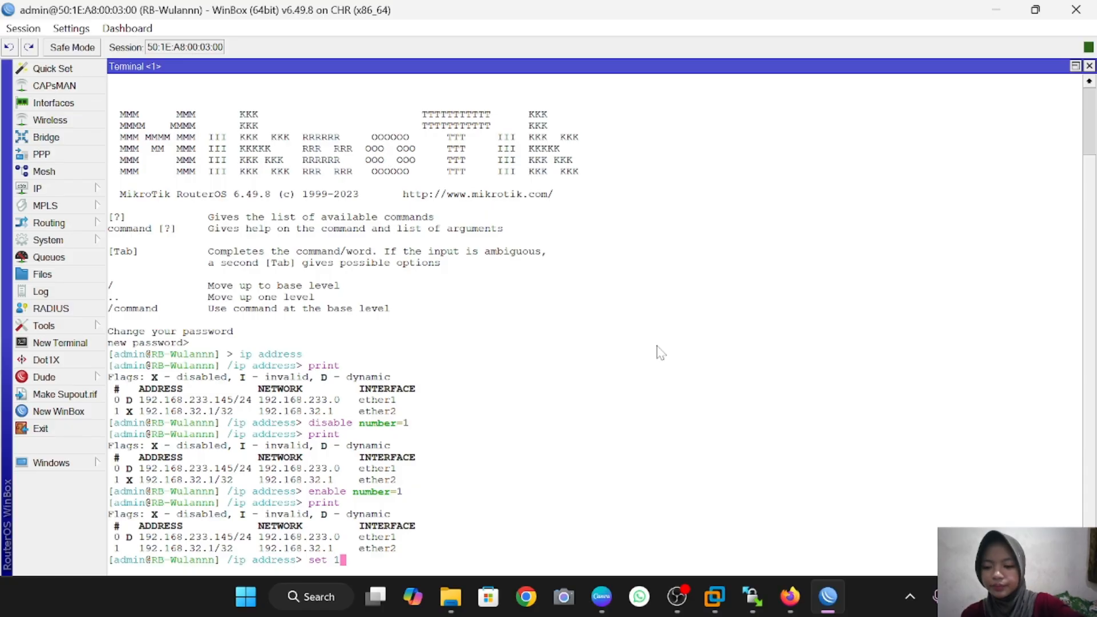
type(" address")
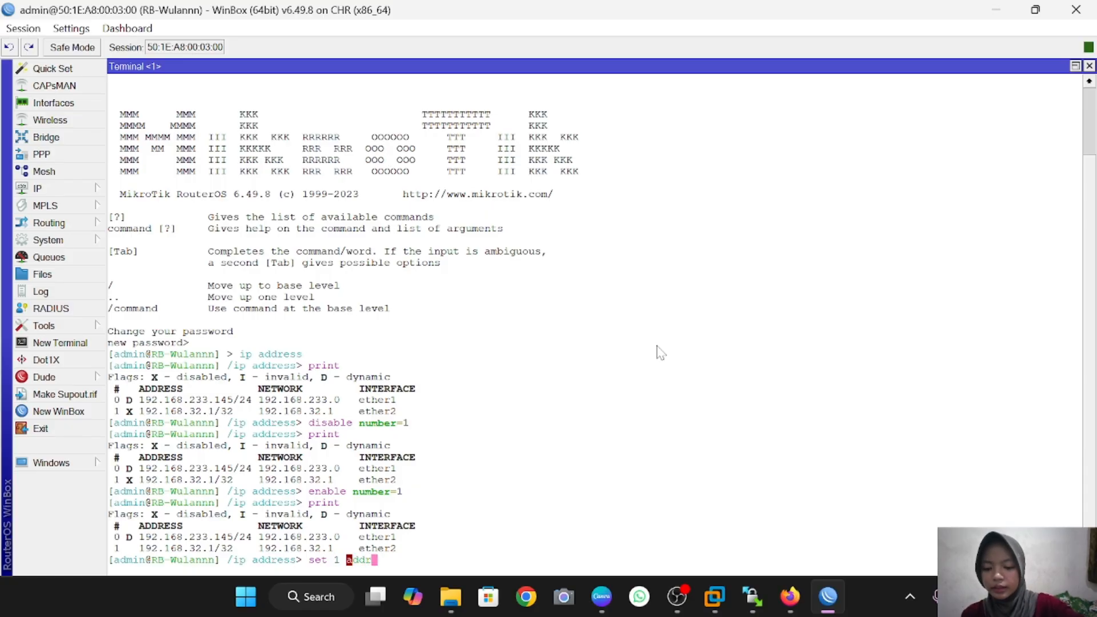
type("=")
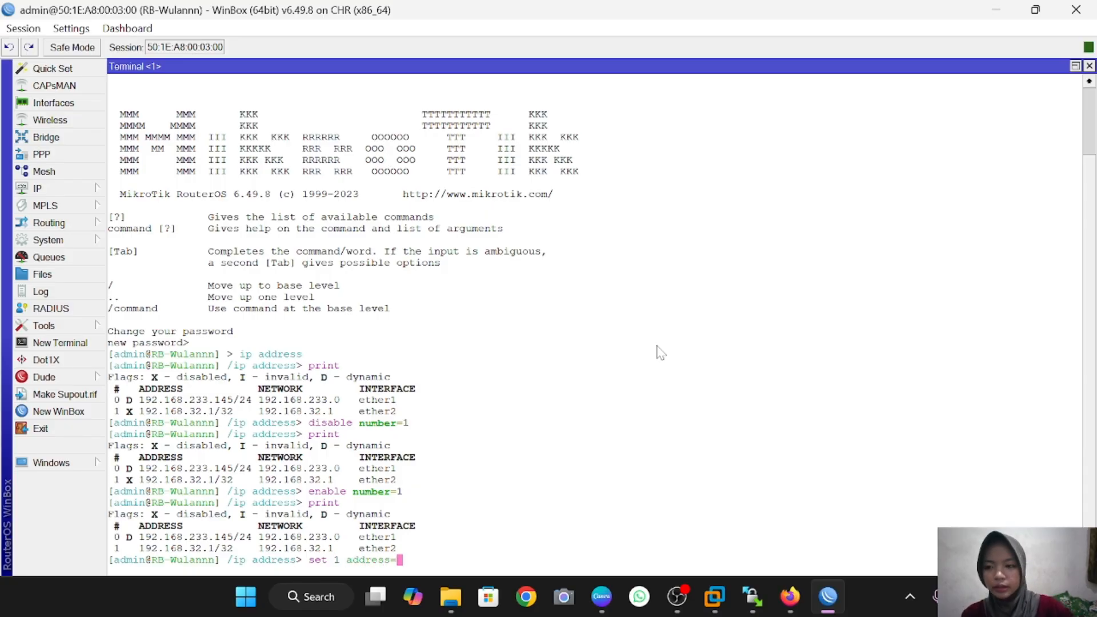
type("192")
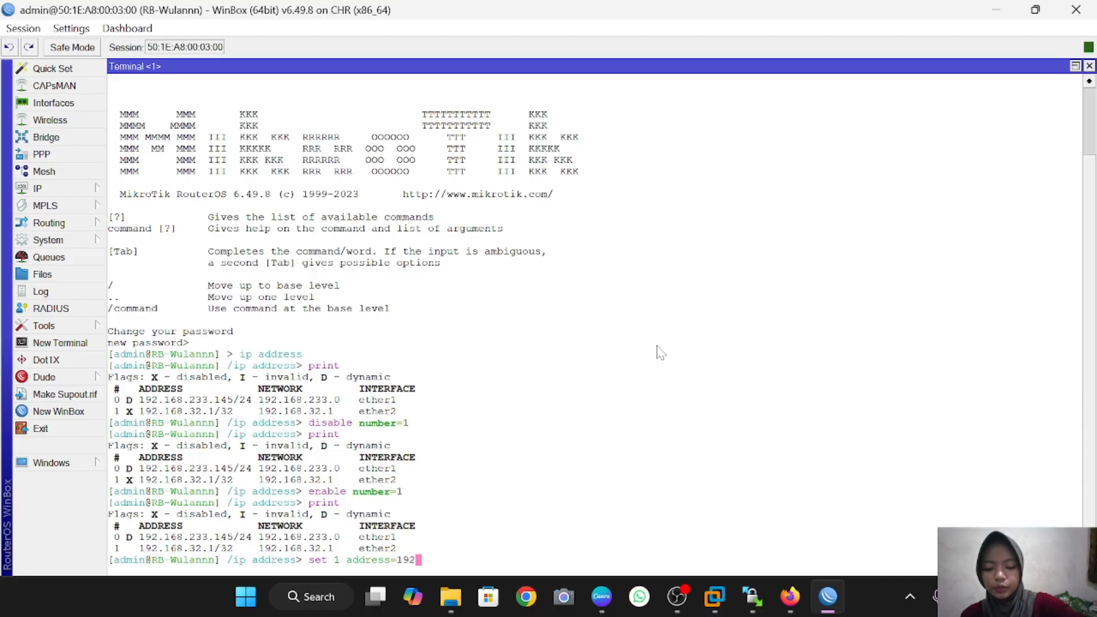
type(".168.")
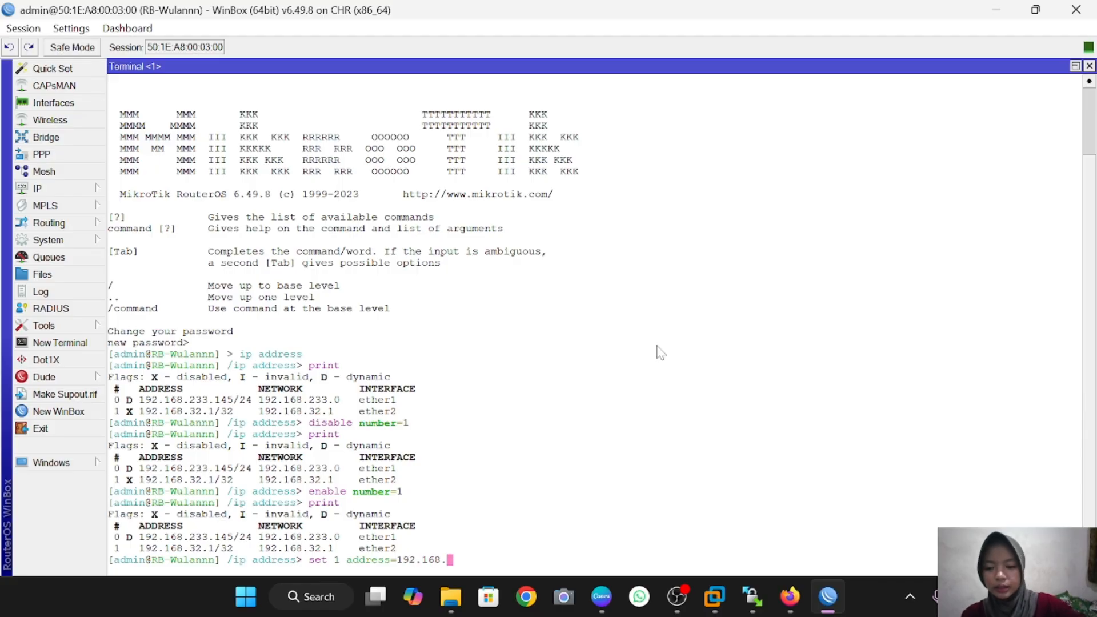
type("33.1")
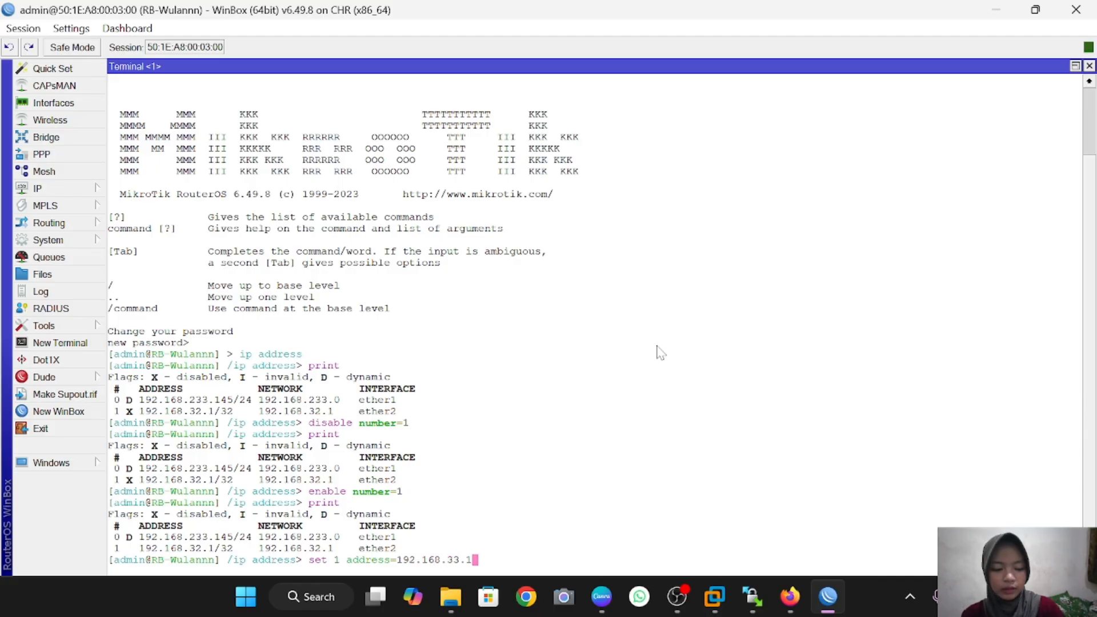
key("Return")
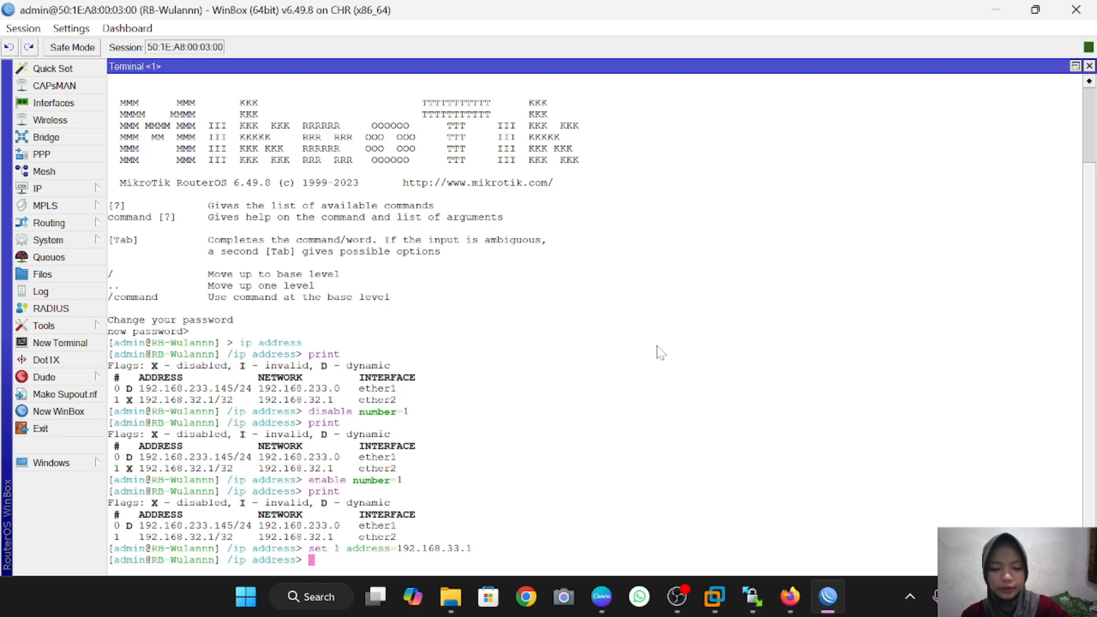
type("print")
key("Return")
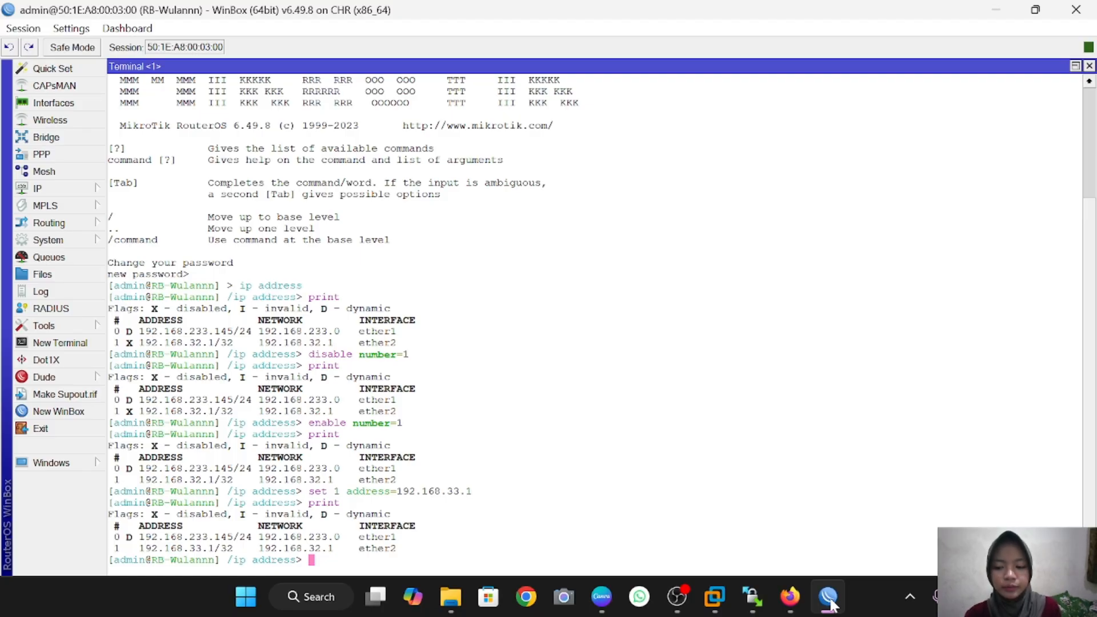
Step: Navigate from the root level into /system identity and back to root
left_click(35, 243)
left_click(396, 566)
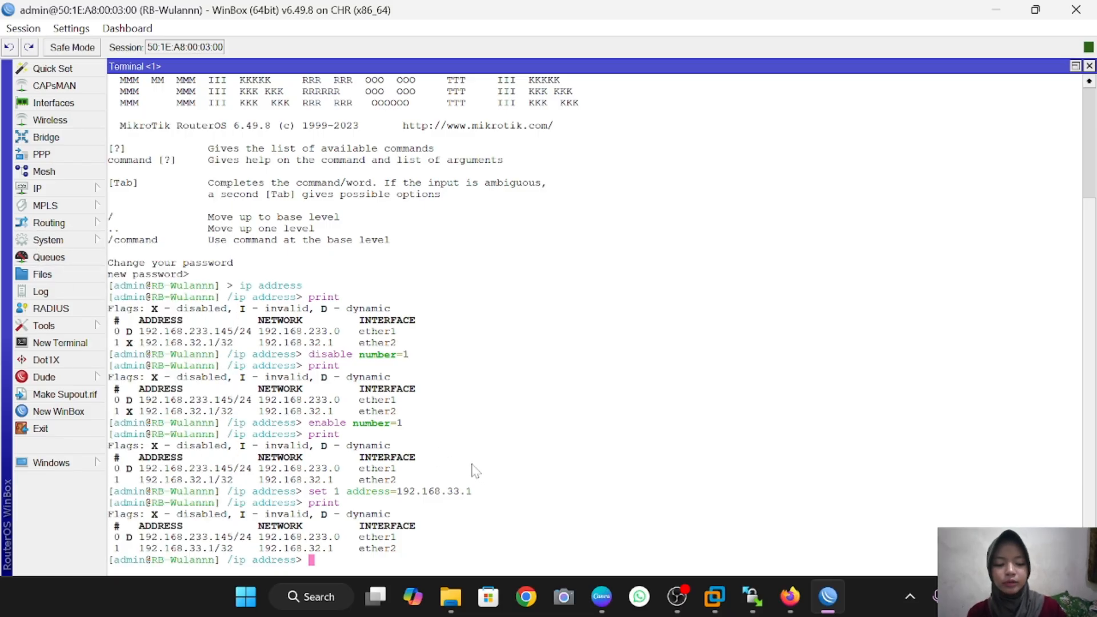
type("/")
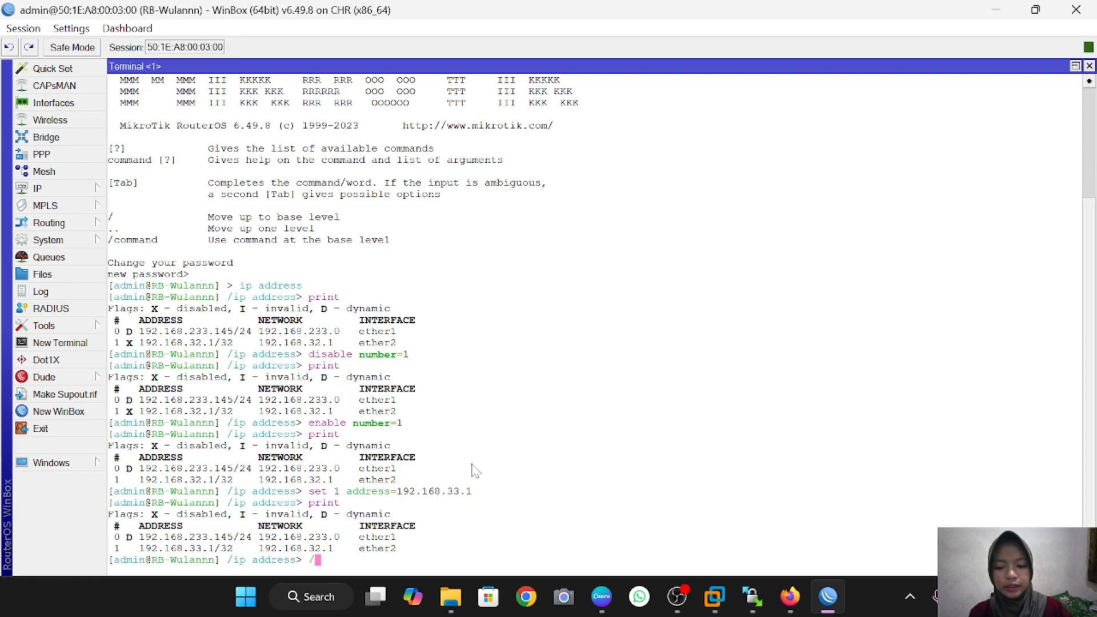
key("Return")
type("system")
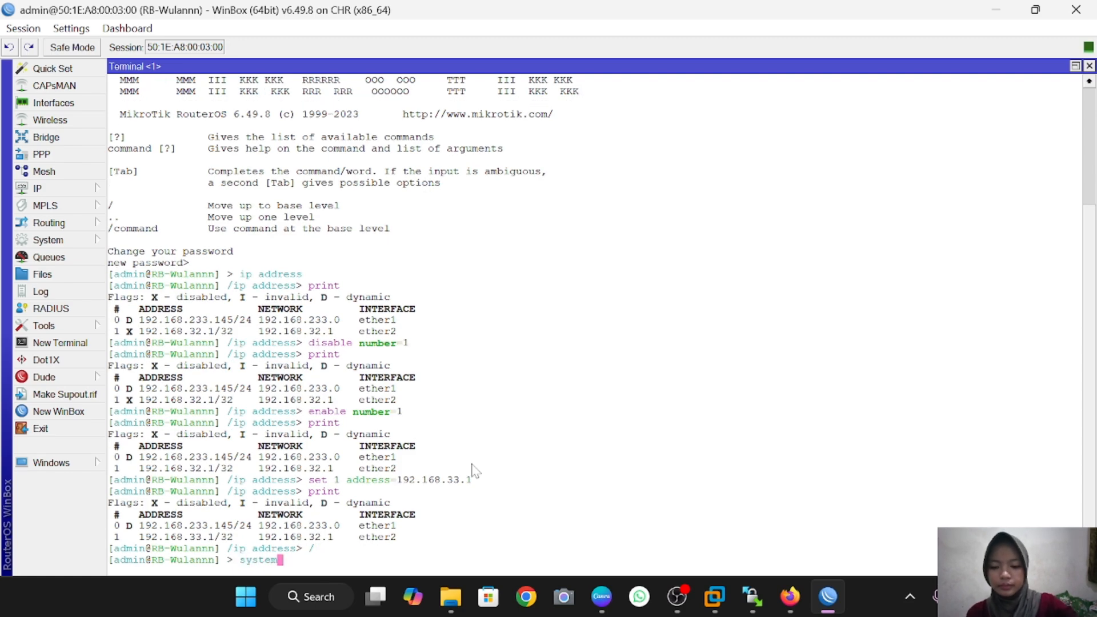
key("Return")
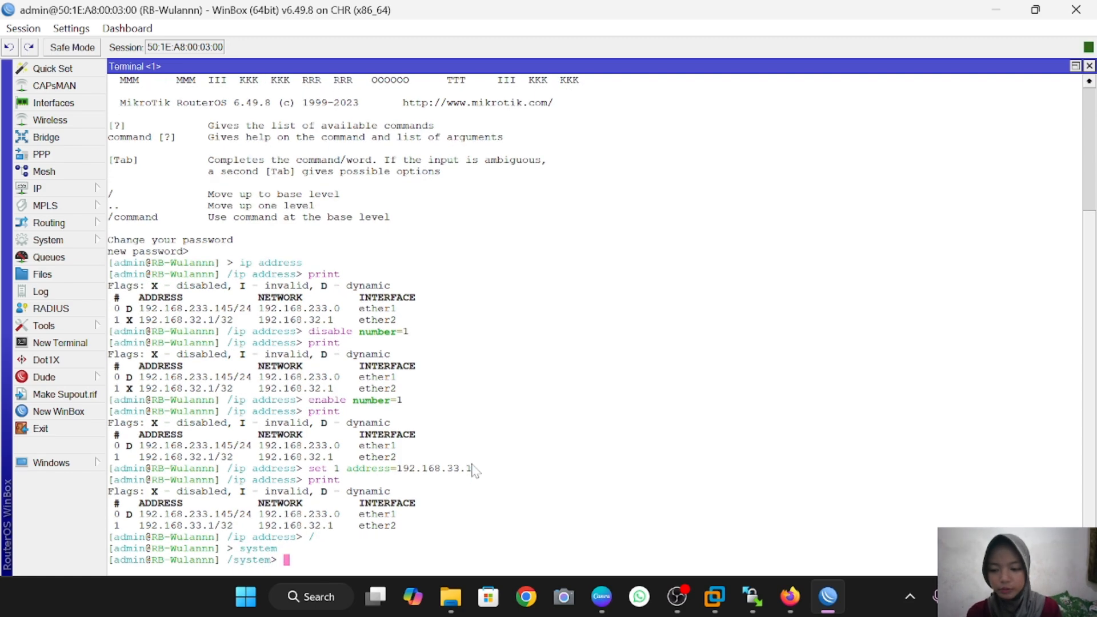
type("identity")
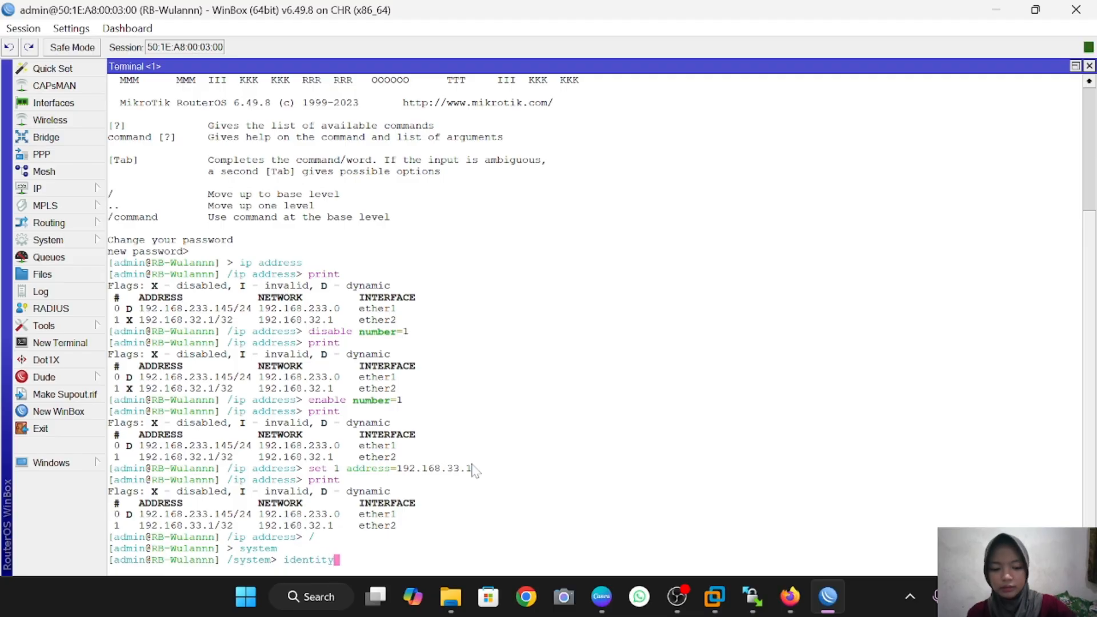
key("Return")
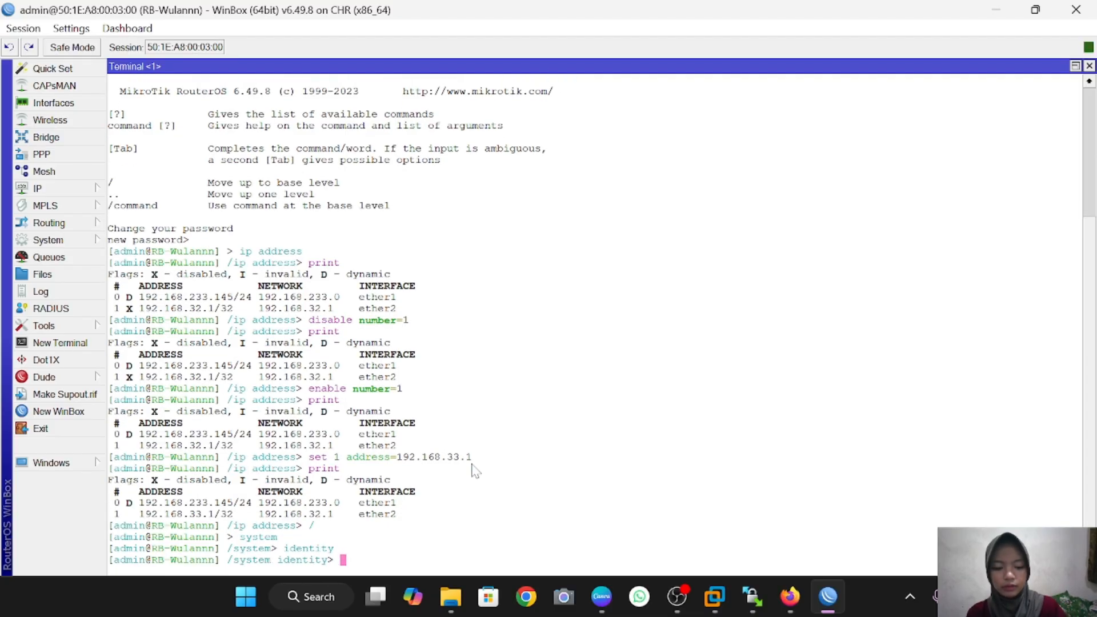
type("/")
key("Return")
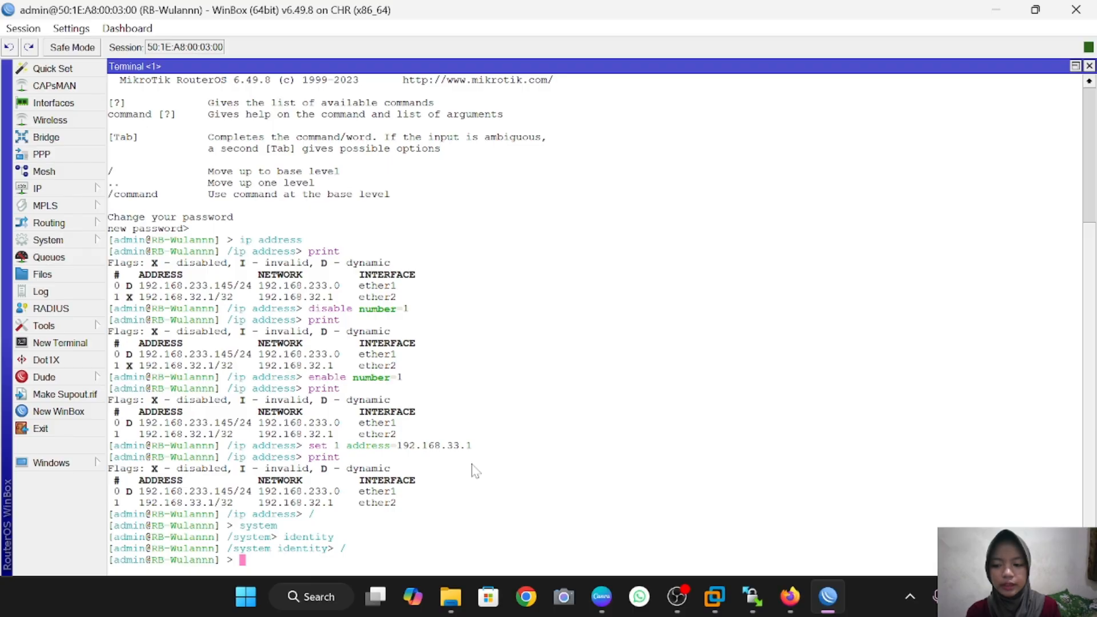
Step: Visit the interface level, return to root, then list the /system subcommands with ?
type("interface")
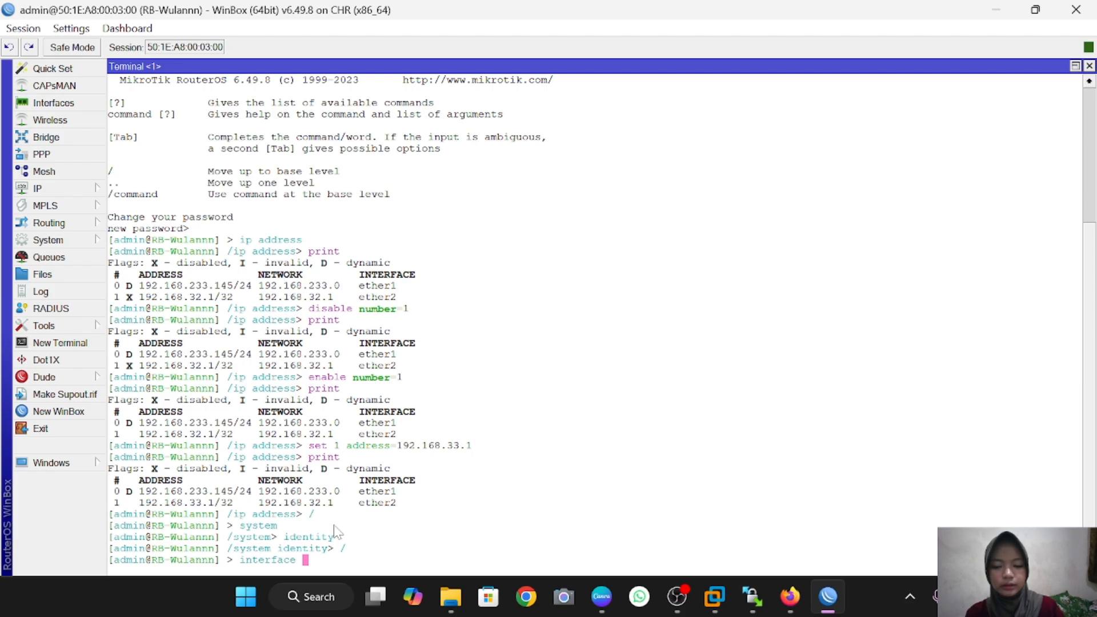
key("Return")
type("/")
key("Return")
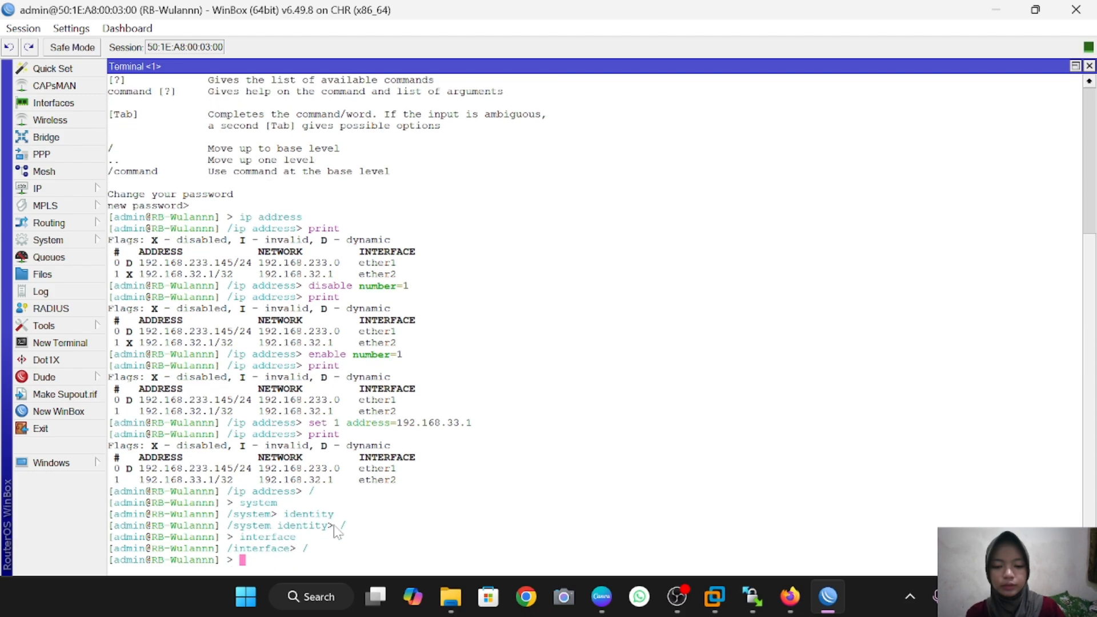
type("system")
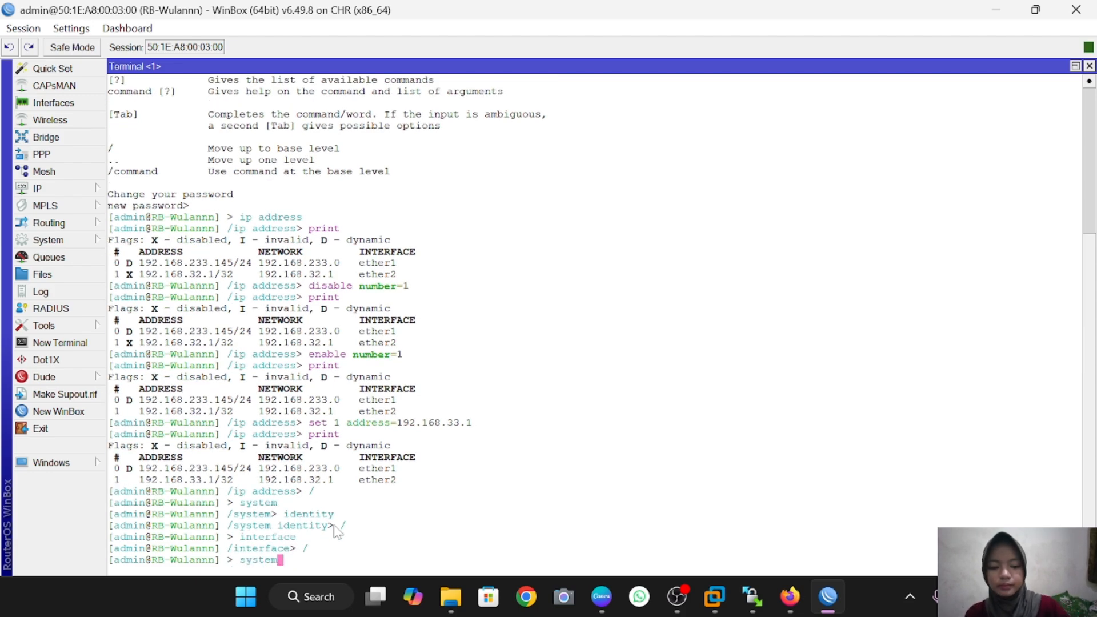
key("Return")
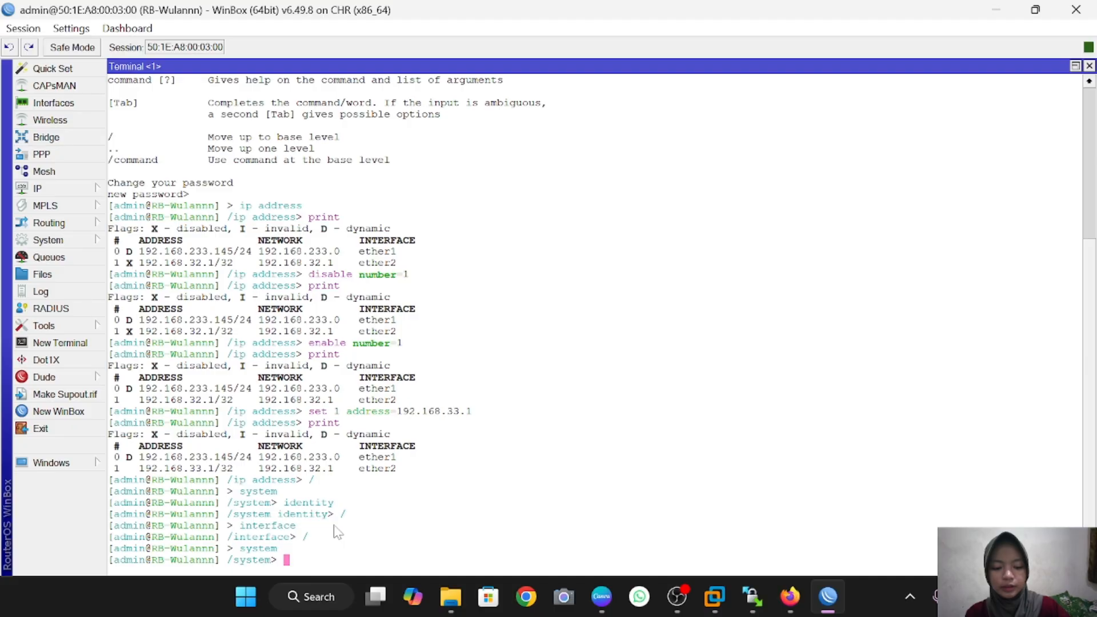
key("question")
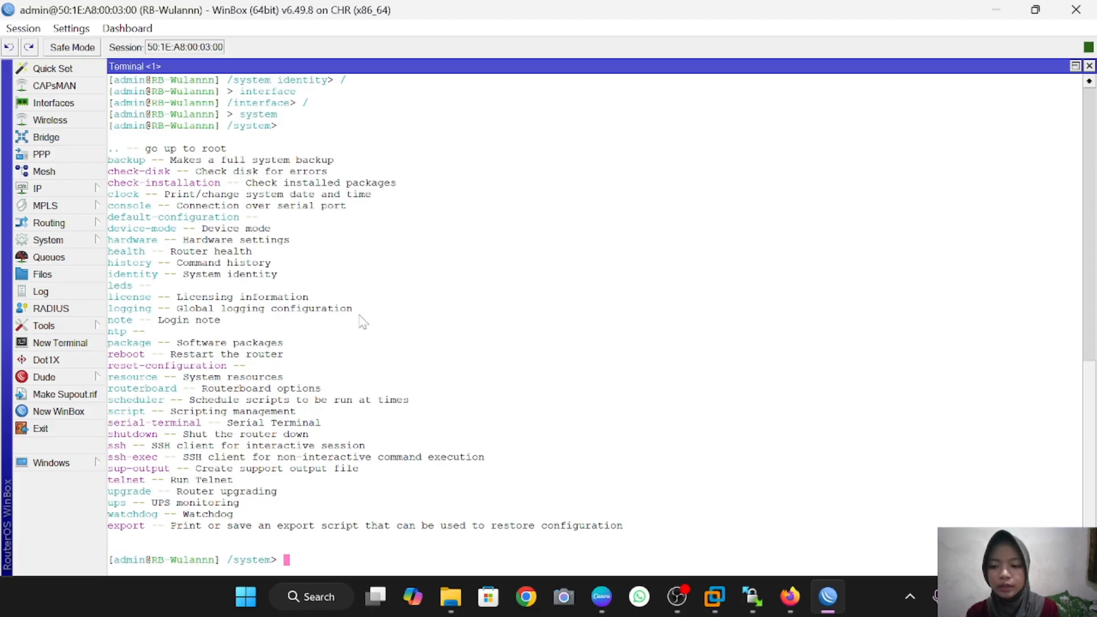
scroll(363, 321, "up", 1)
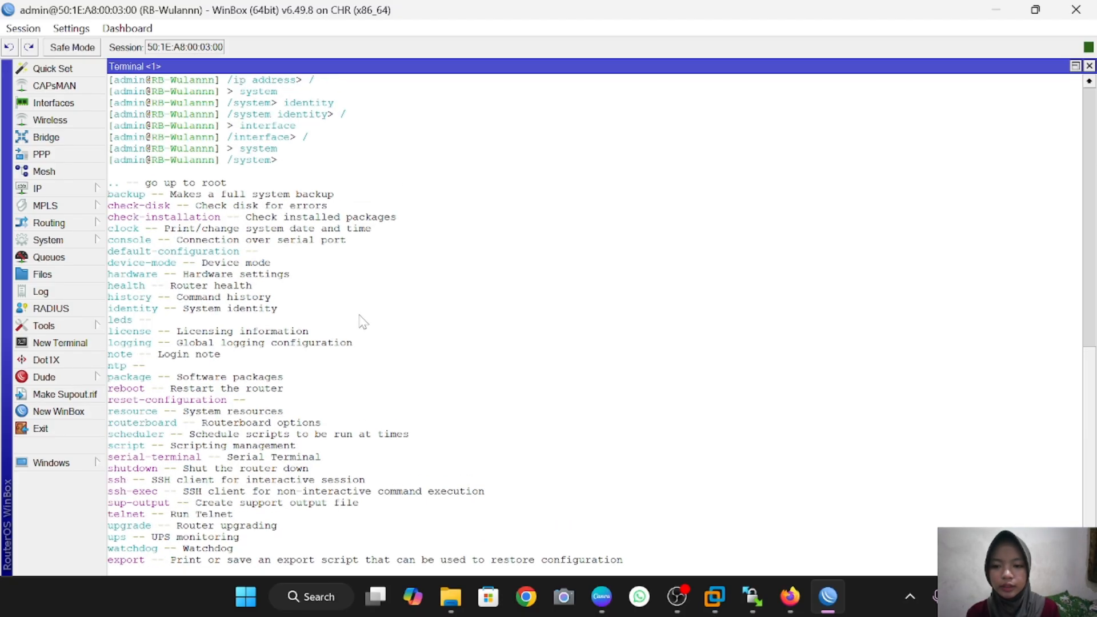
scroll(361, 398, "down", 1)
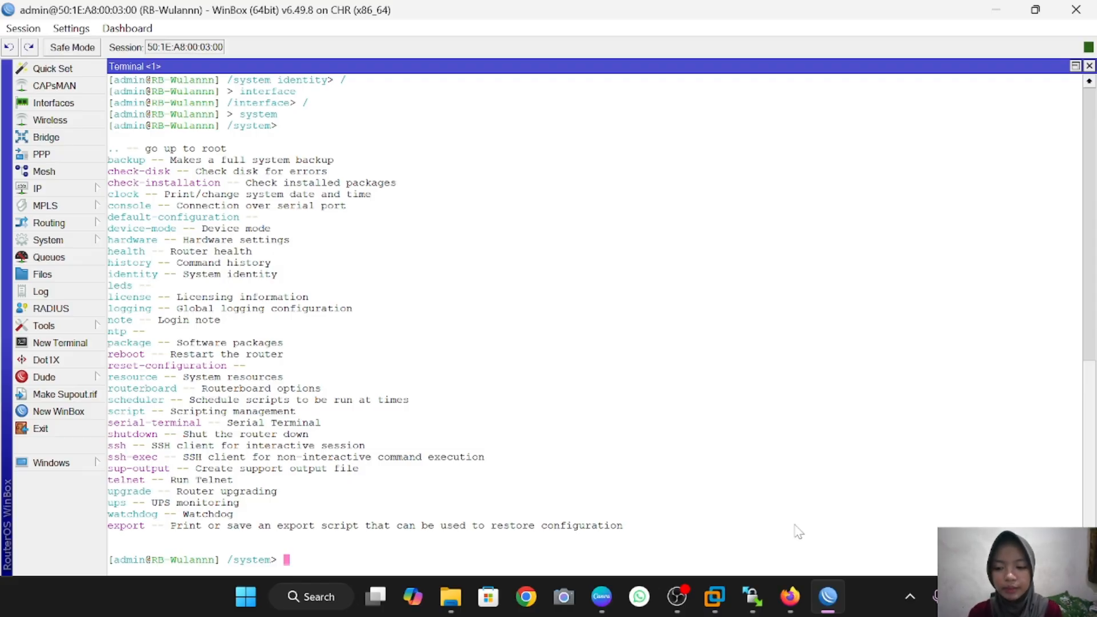
Step: Restore the terminal to a floating window and bring WinBox back to the front
left_click(1074, 66)
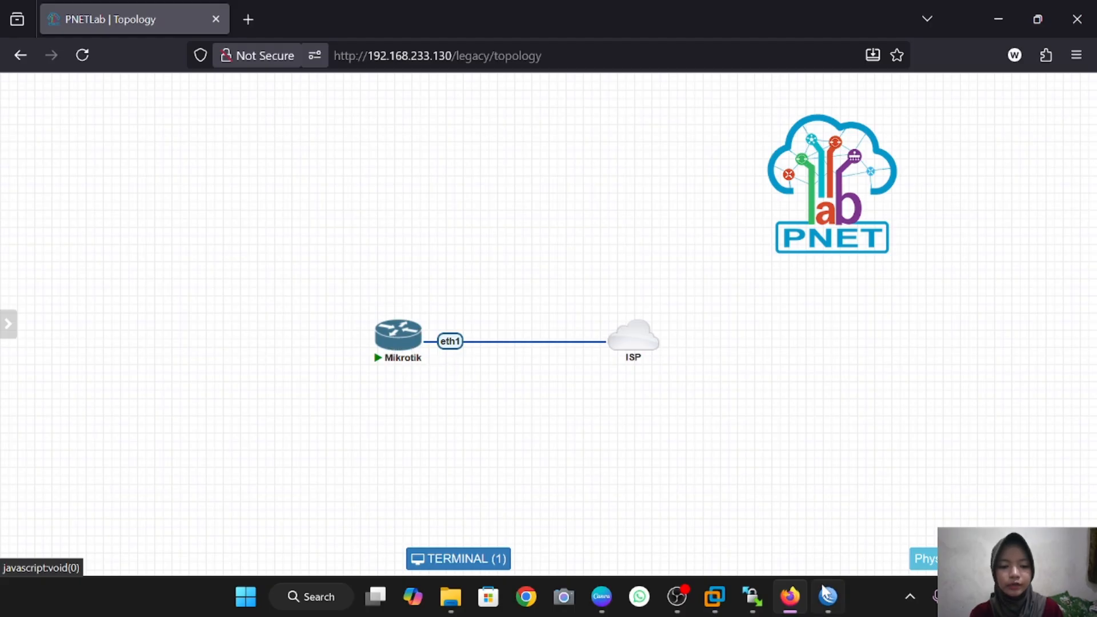
left_click(827, 603)
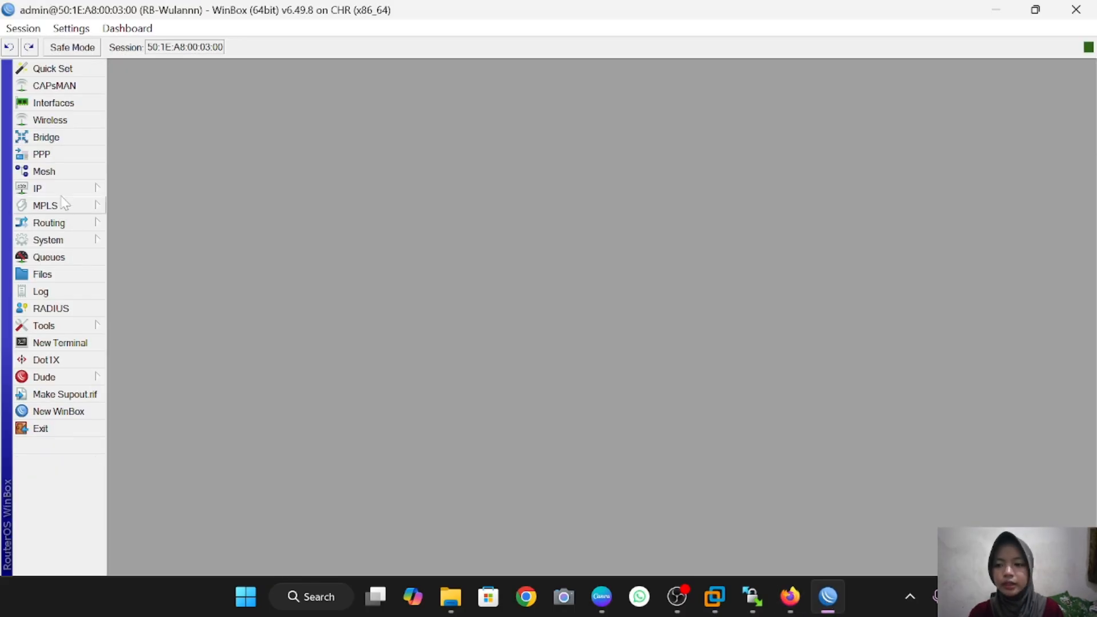
Step: Disable the api, api-ssl, ftp, telnet and www services in IP > Services
left_click(61, 186)
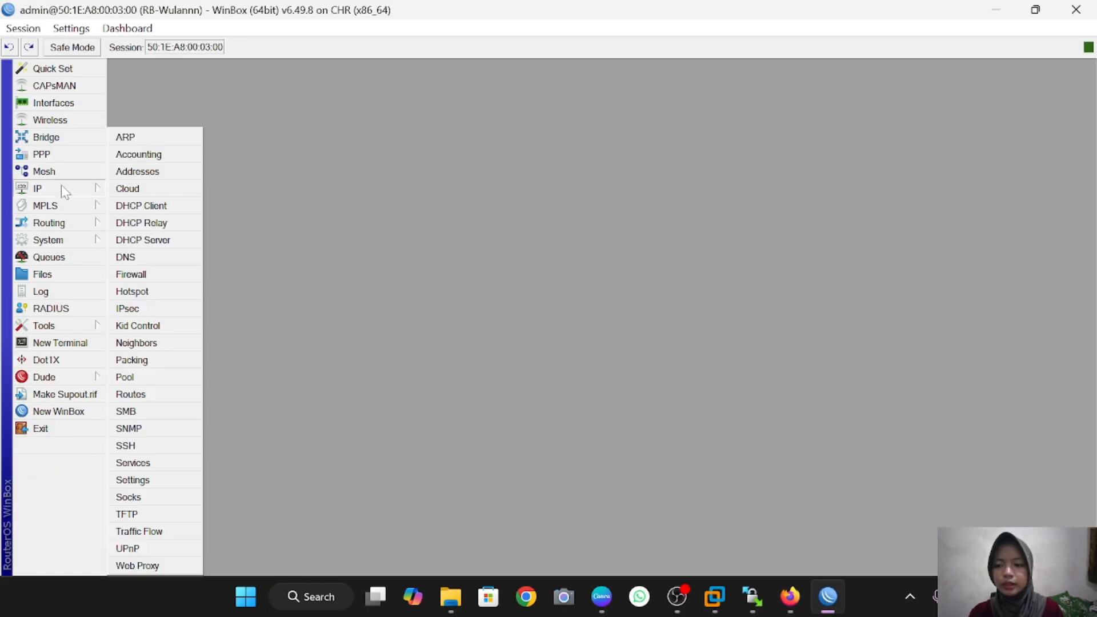
left_click(166, 463)
left_click(432, 229)
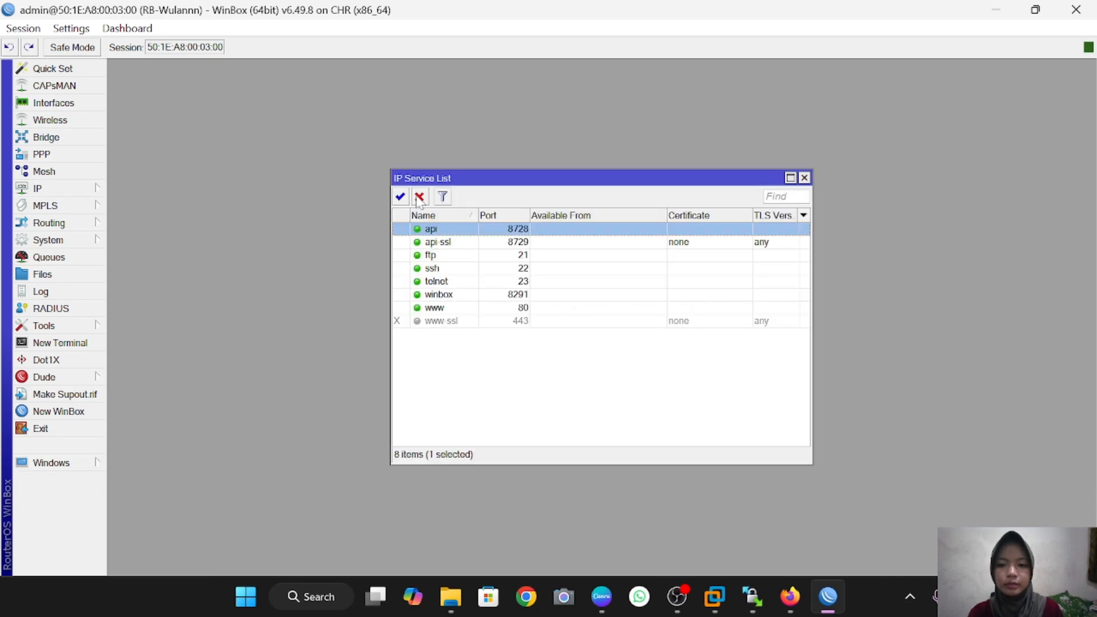
left_click(420, 197)
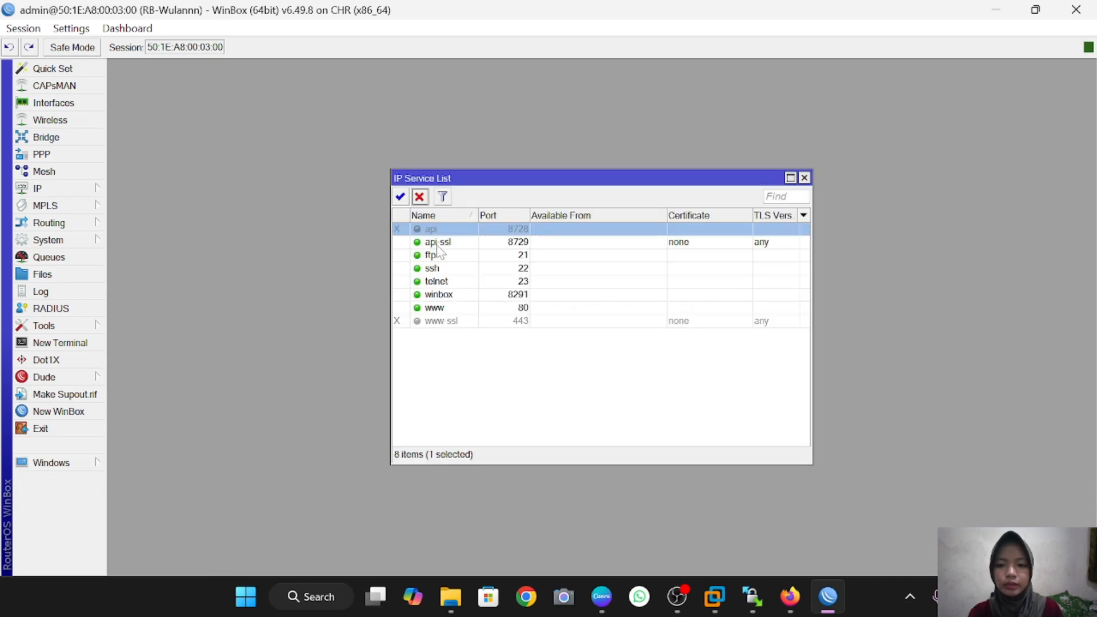
left_click(440, 243)
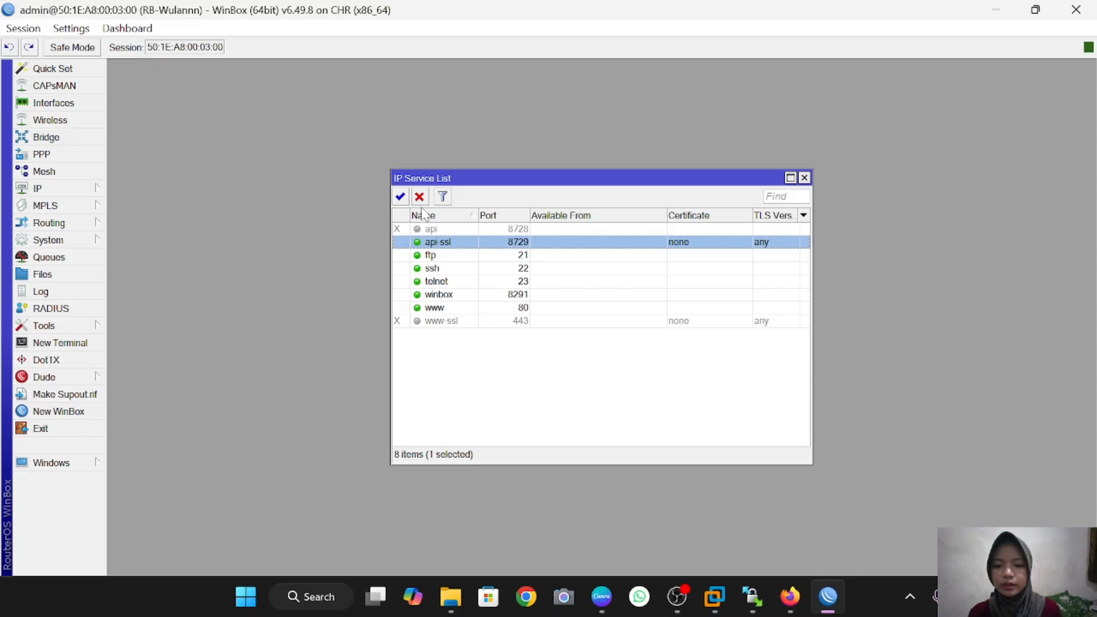
left_click(419, 197)
left_click(433, 256)
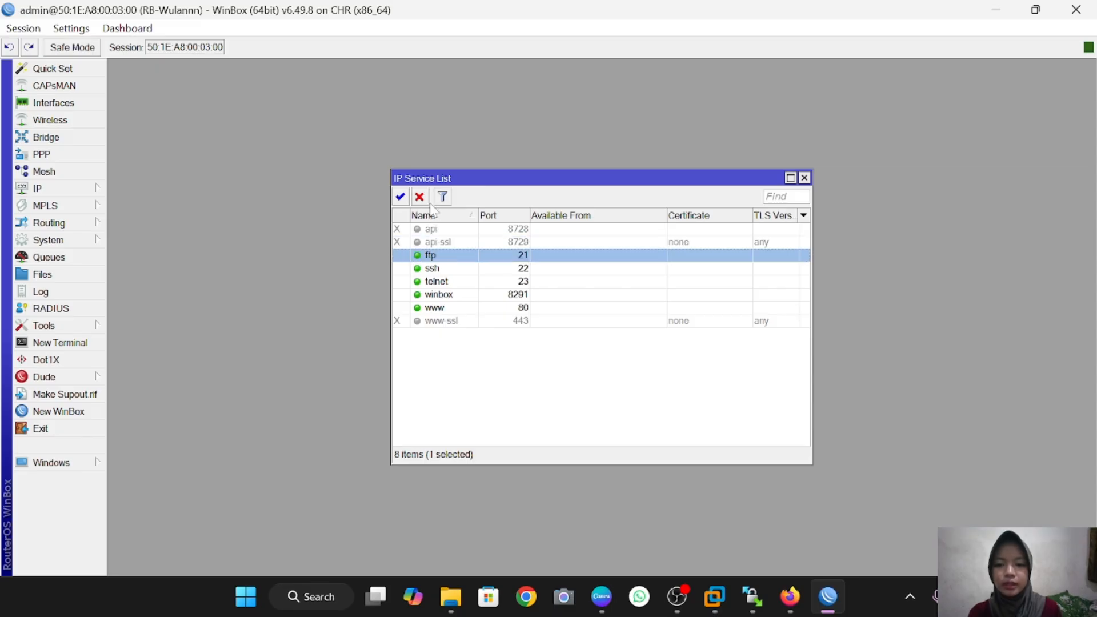
left_click(419, 197)
left_click(445, 282)
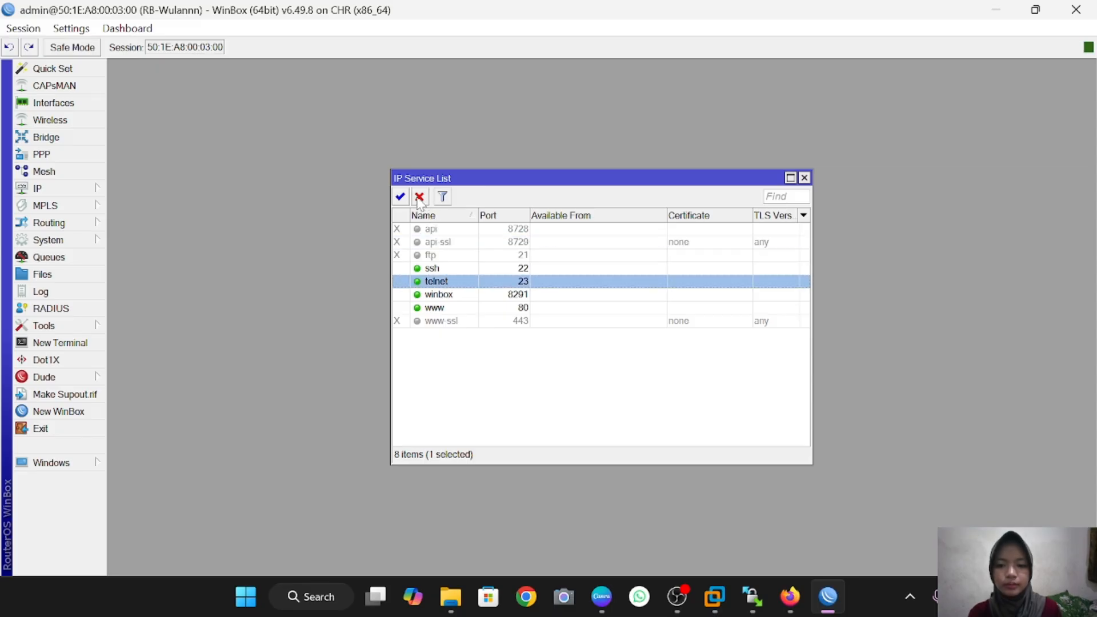
left_click(419, 197)
left_click(443, 310)
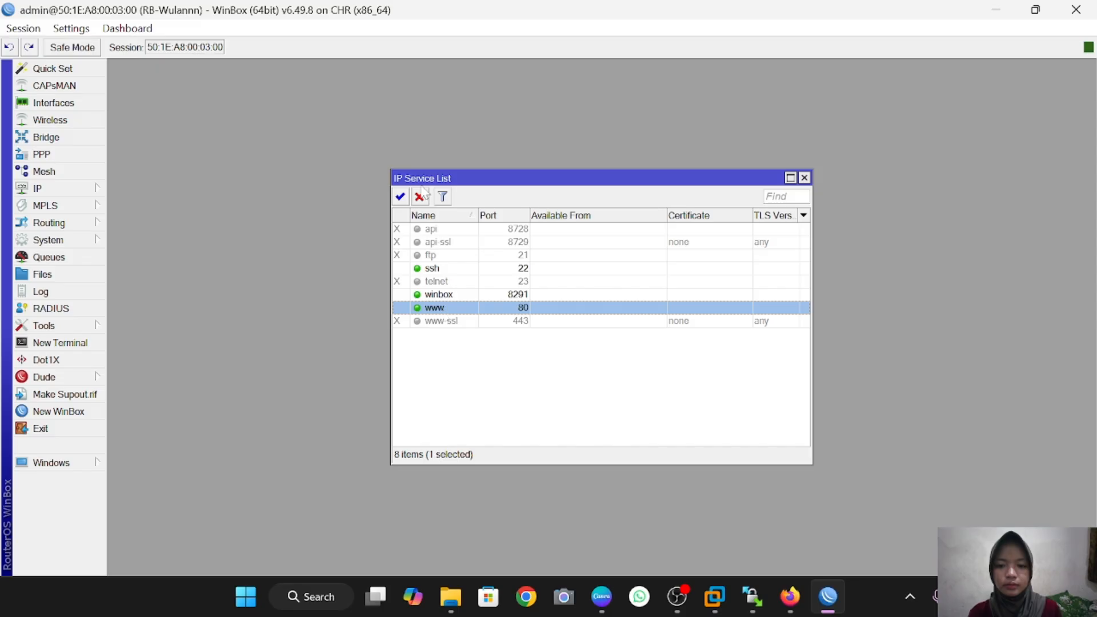
left_click(419, 197)
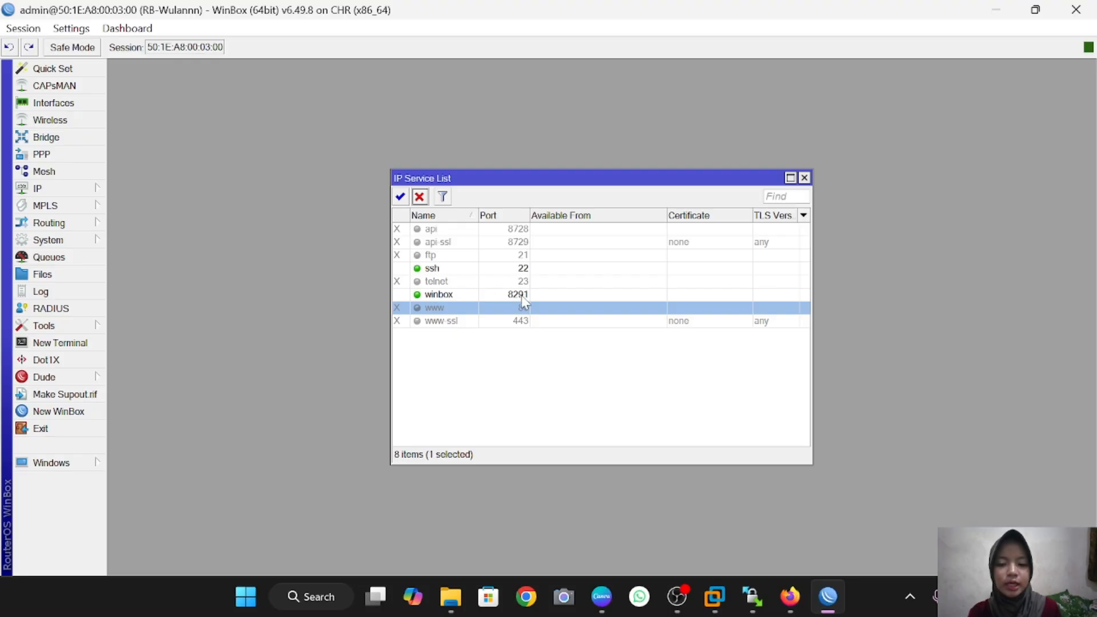
Step: Change the ssh service port to 9022
double_click(517, 268)
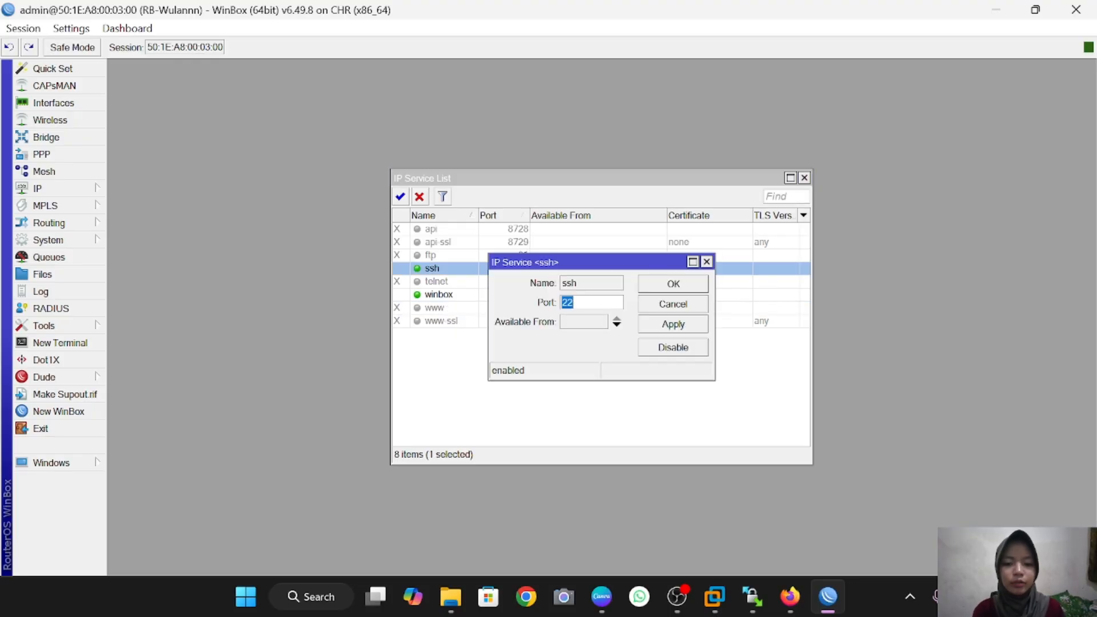
type("9022")
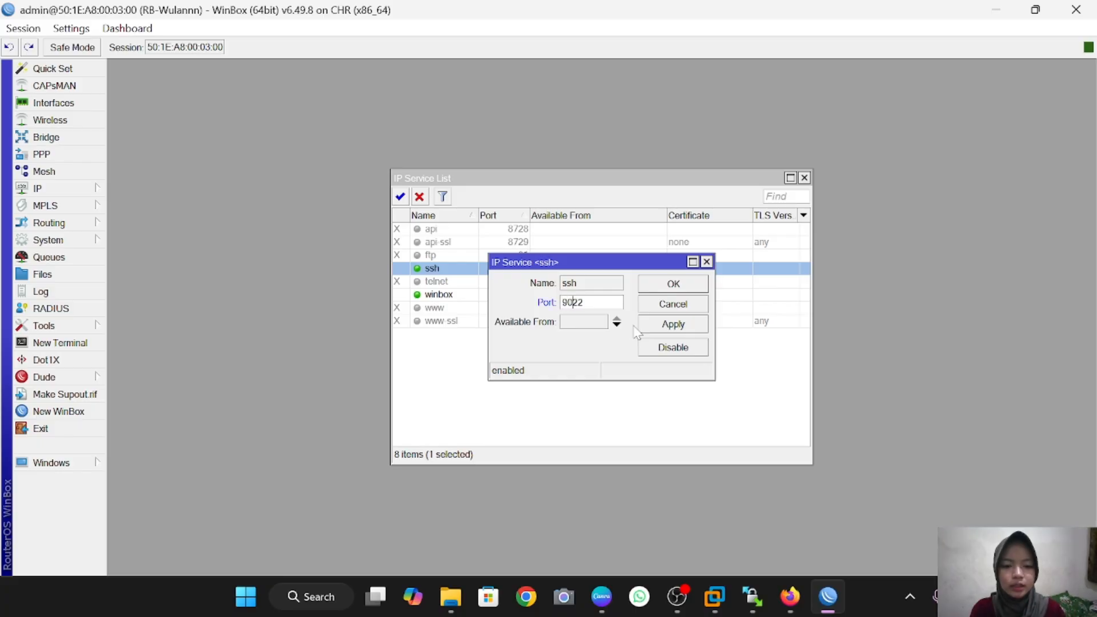
left_click(661, 330)
left_click(671, 285)
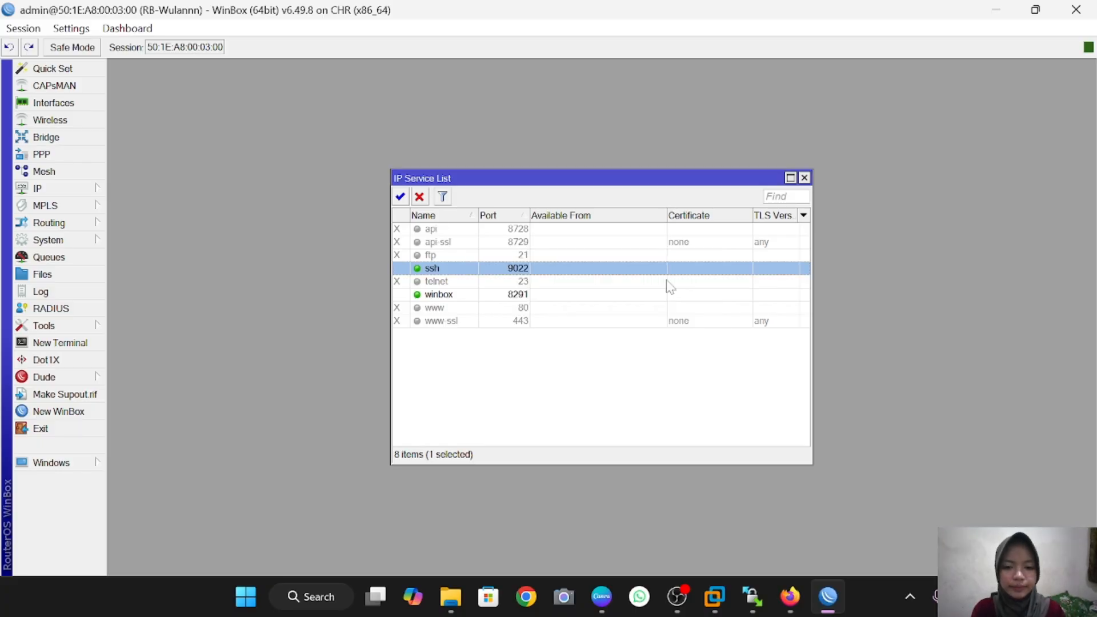
Step: Change the winbox service port from 8291 to 3000
double_click(508, 294)
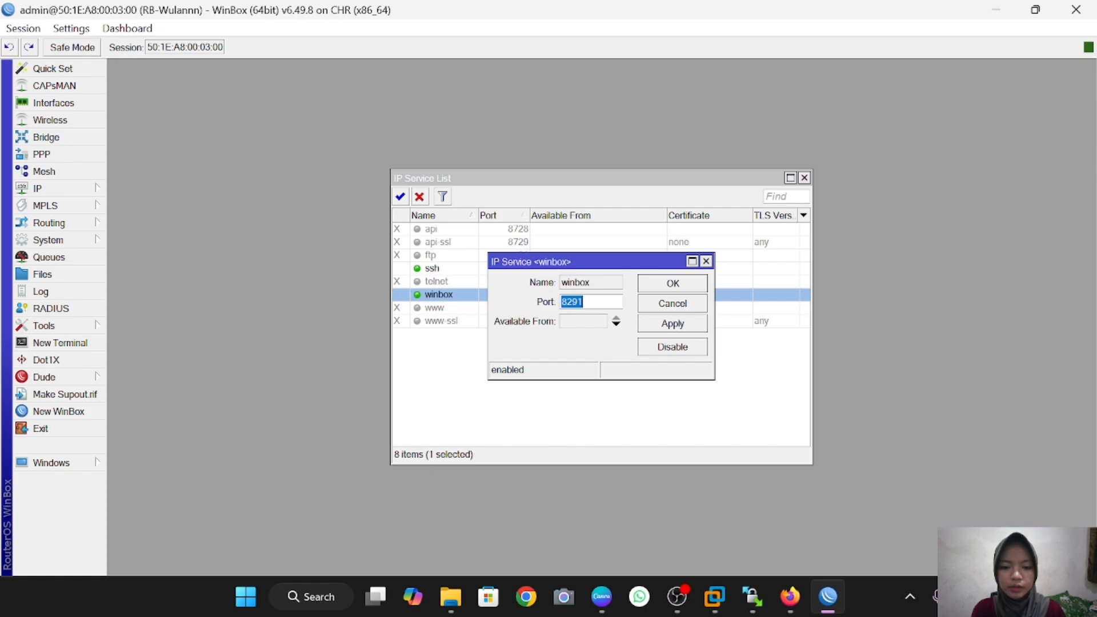
key("BackSpace")
type("3000")
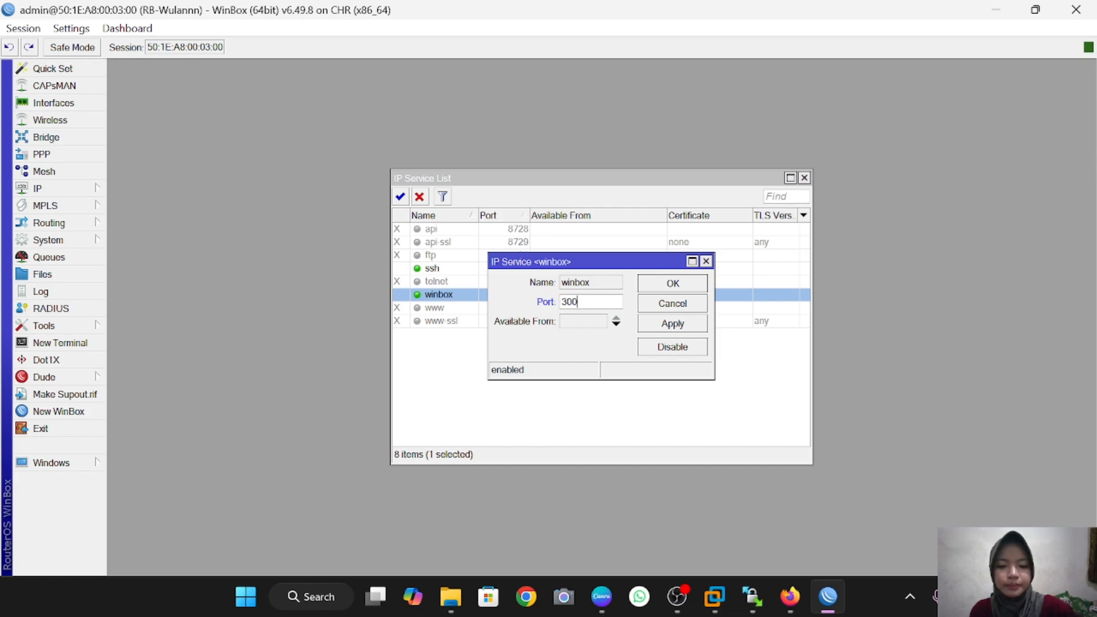
left_click(673, 285)
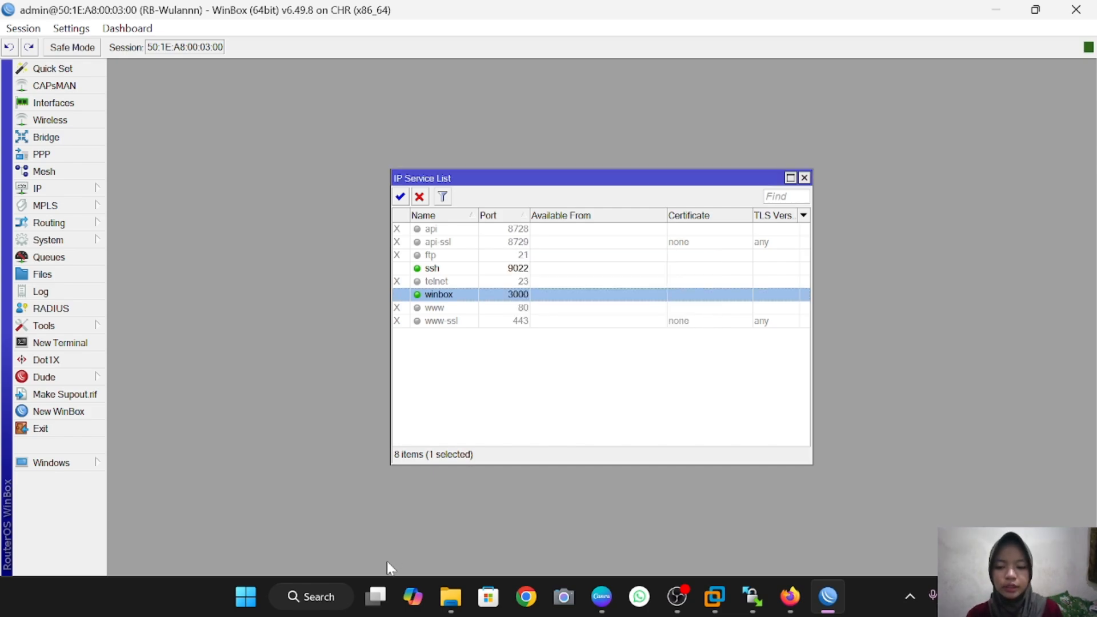
Step: Launch PuTTY and open an SSH connection to 192.168.233.145 on port 9022
left_click(319, 600)
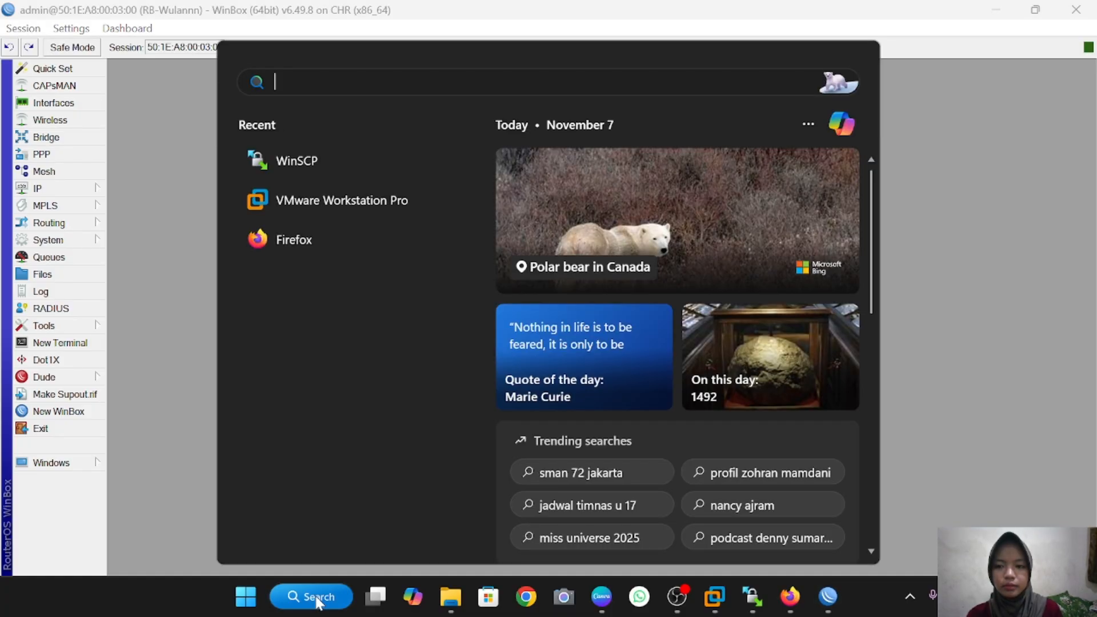
type("put")
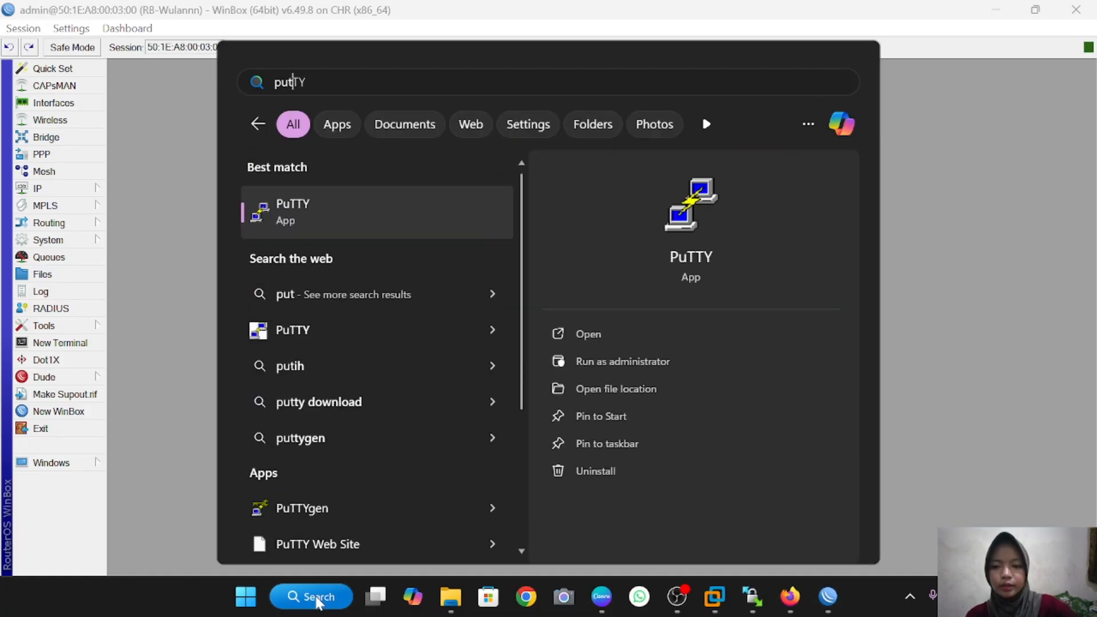
left_click(357, 209)
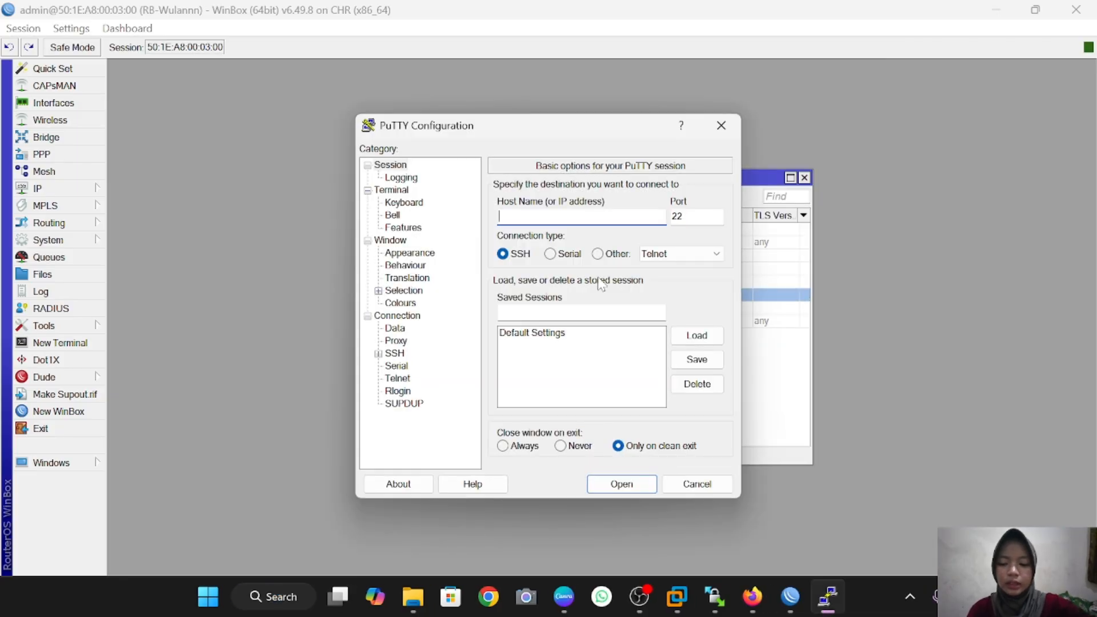
type("192")
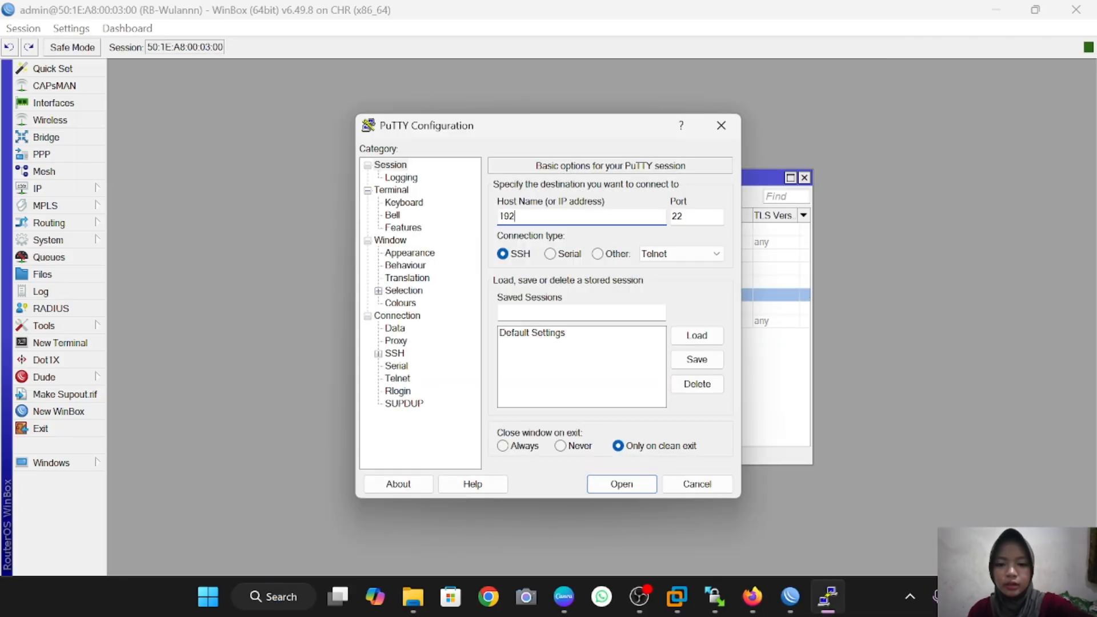
type(".1")
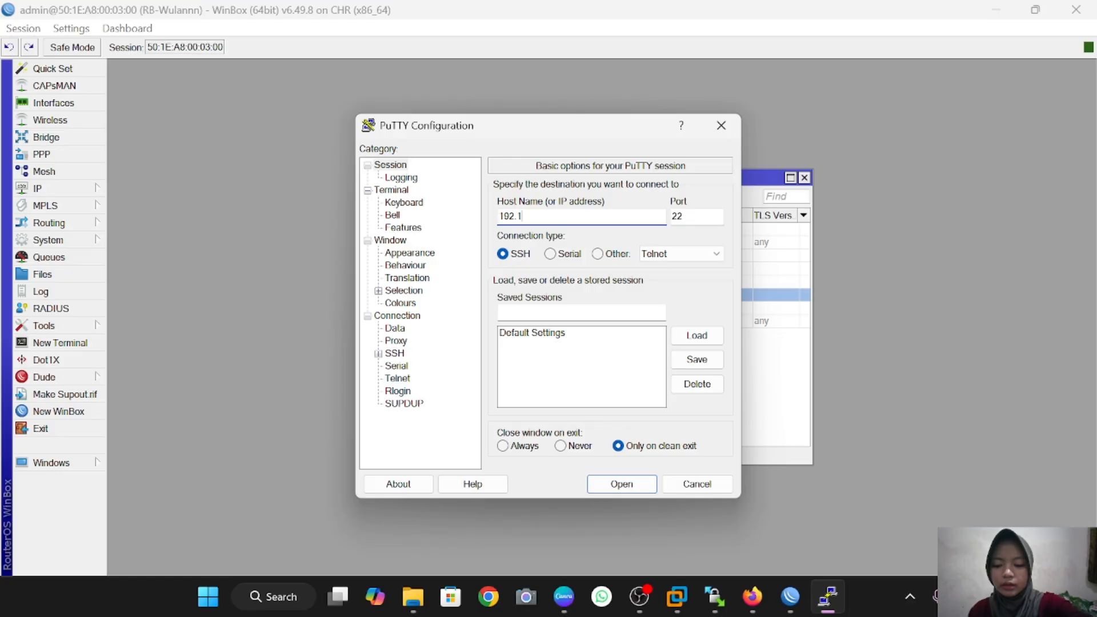
type("68.233")
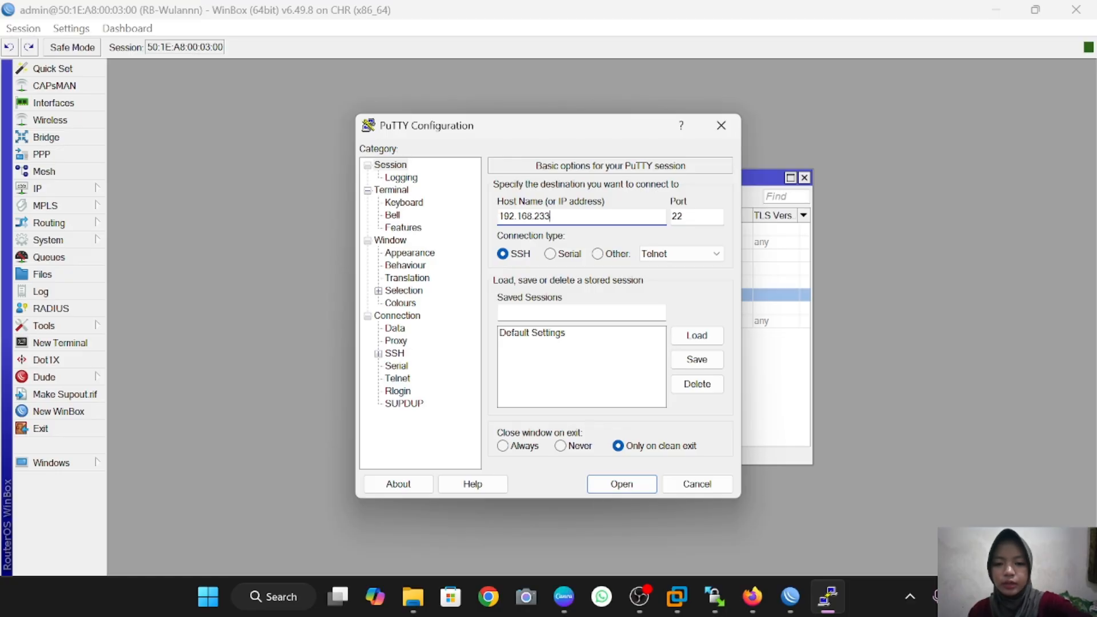
type(".145")
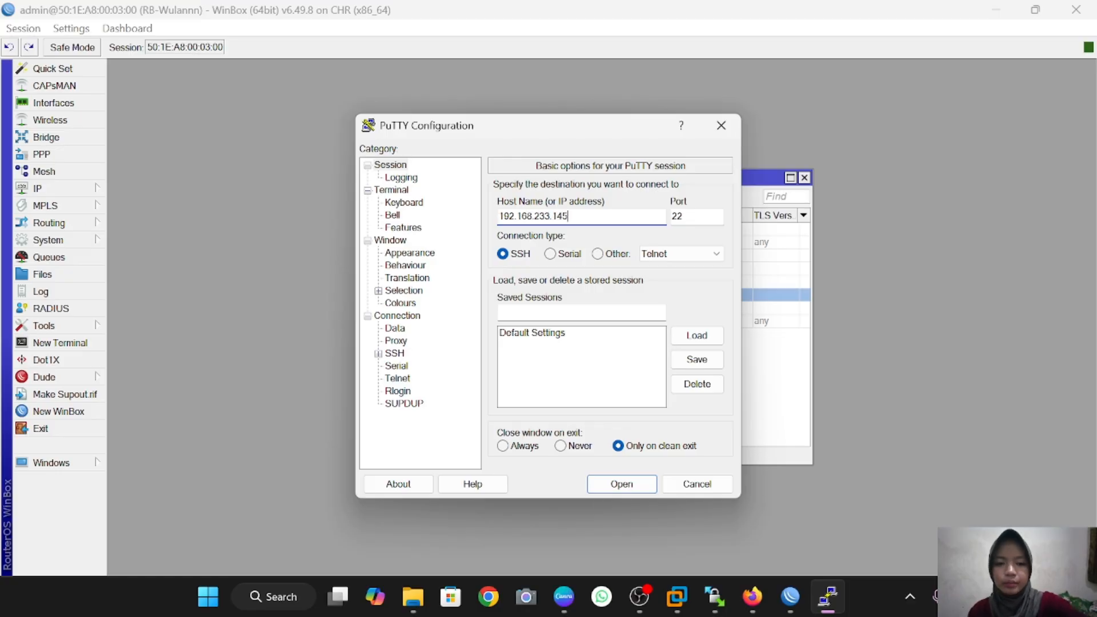
left_click(673, 216)
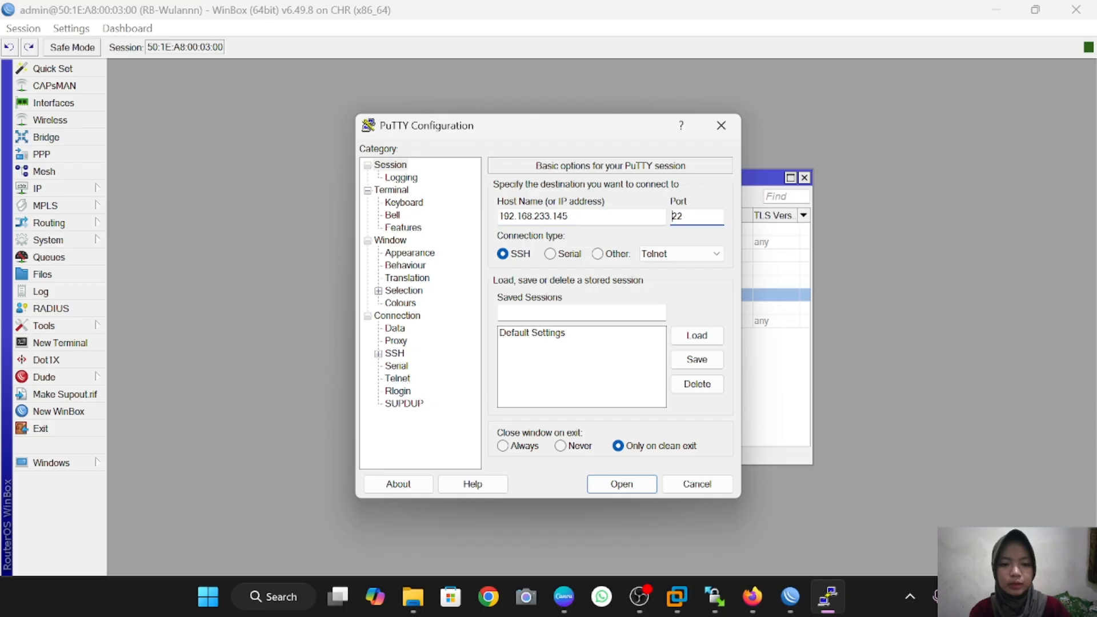
type("90")
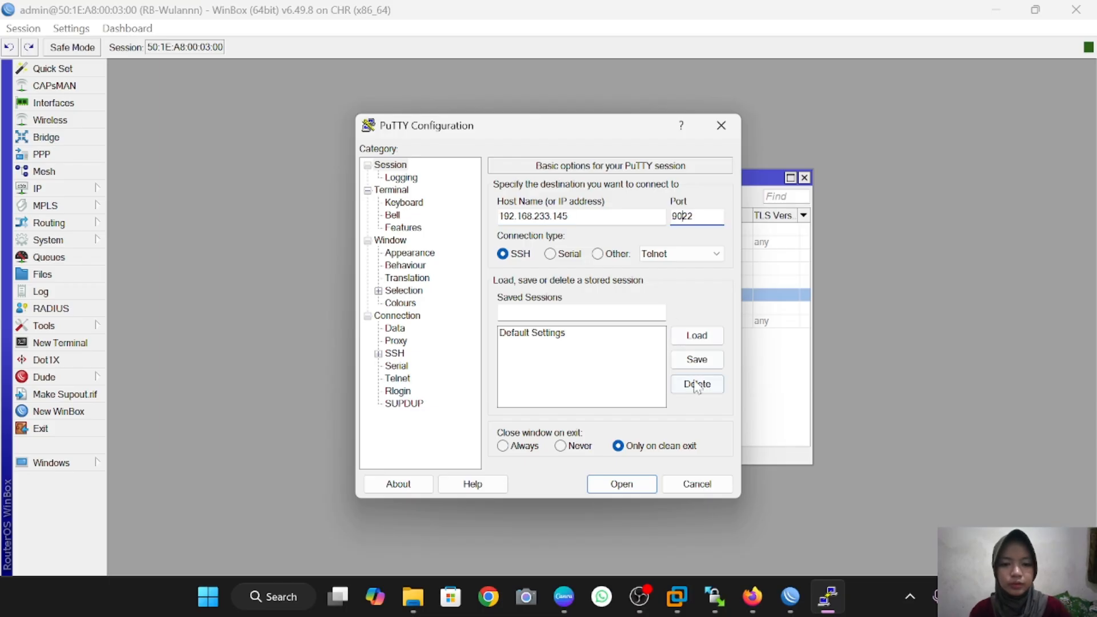
left_click(638, 482)
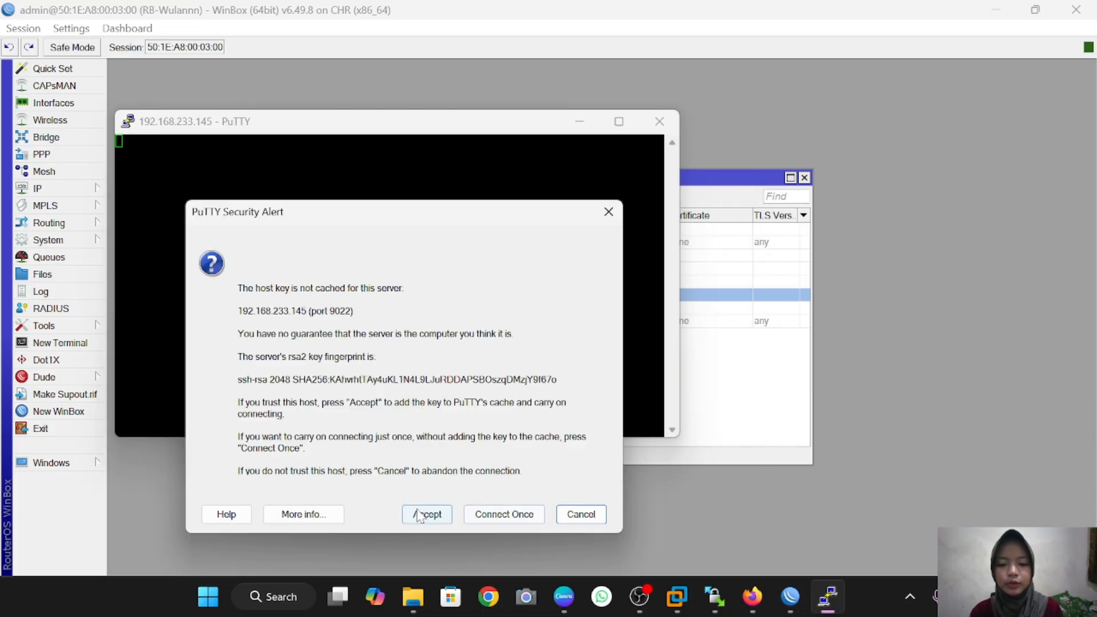
Step: Accept the host key, log in as admin, and skip the new-password prompt
left_click(427, 514)
type("admin")
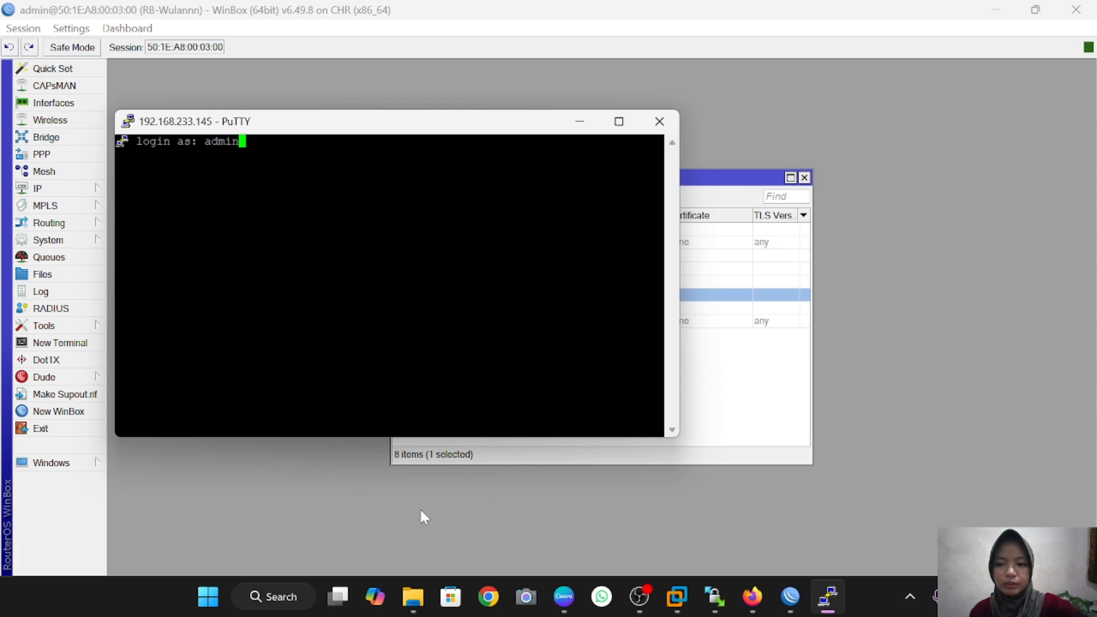
key("Return")
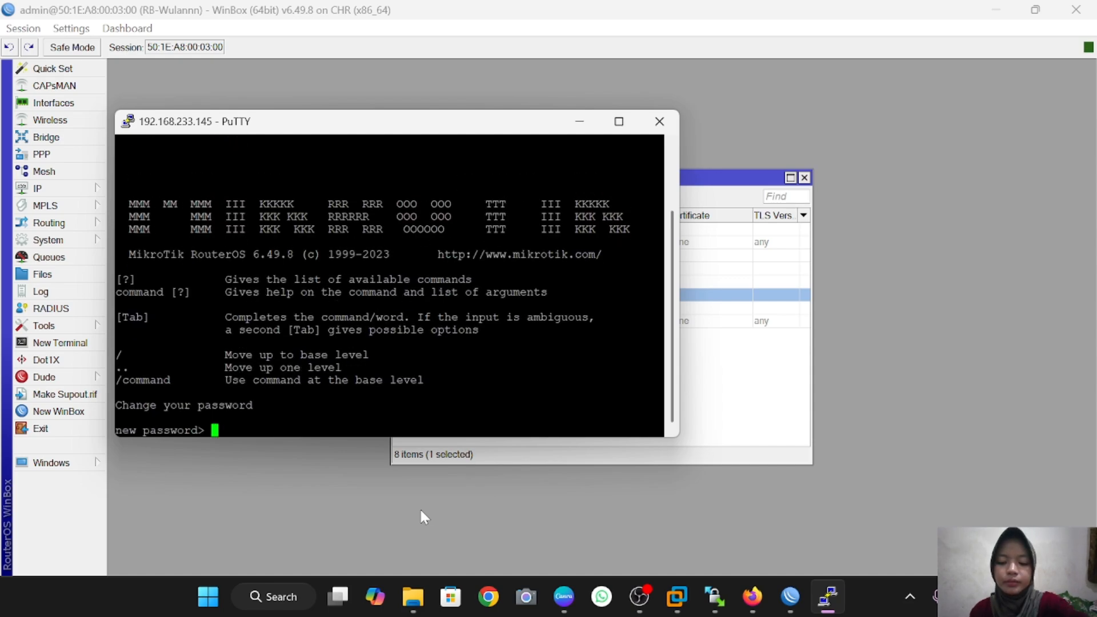
key("ctrl+c")
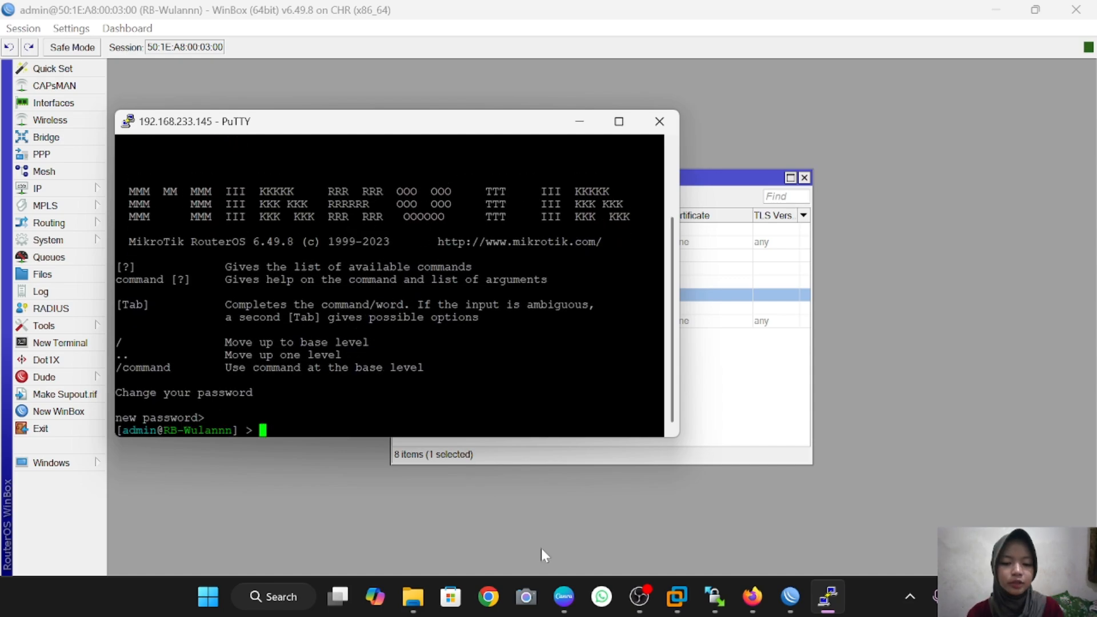
left_click(801, 600)
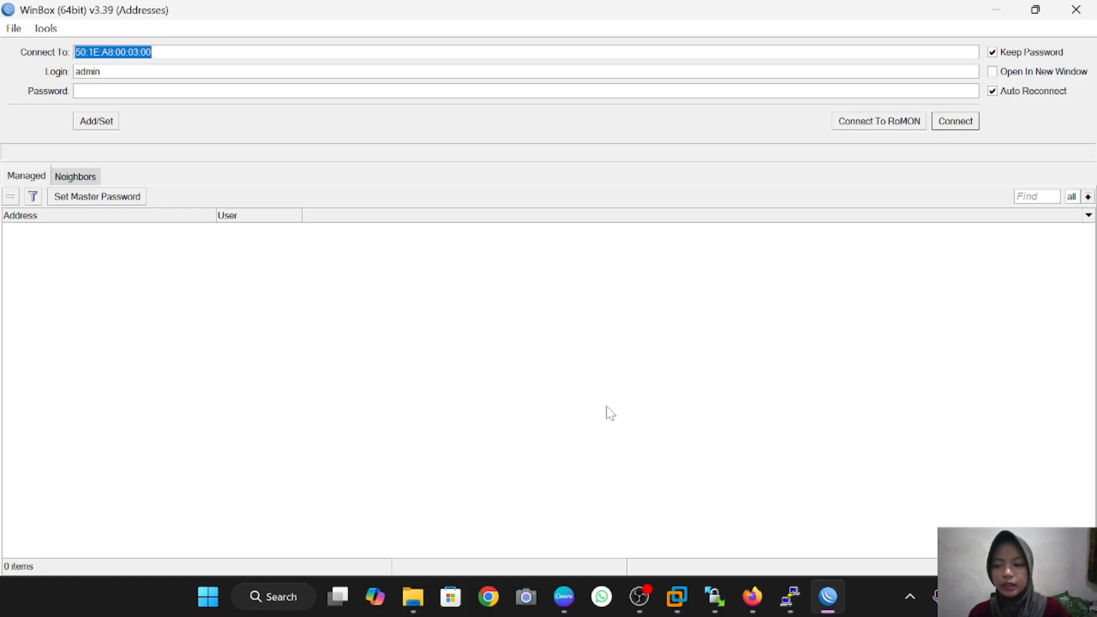
Step: Replace the MAC address target with 192.168.233.145:3000 and connect
key("BackSpace")
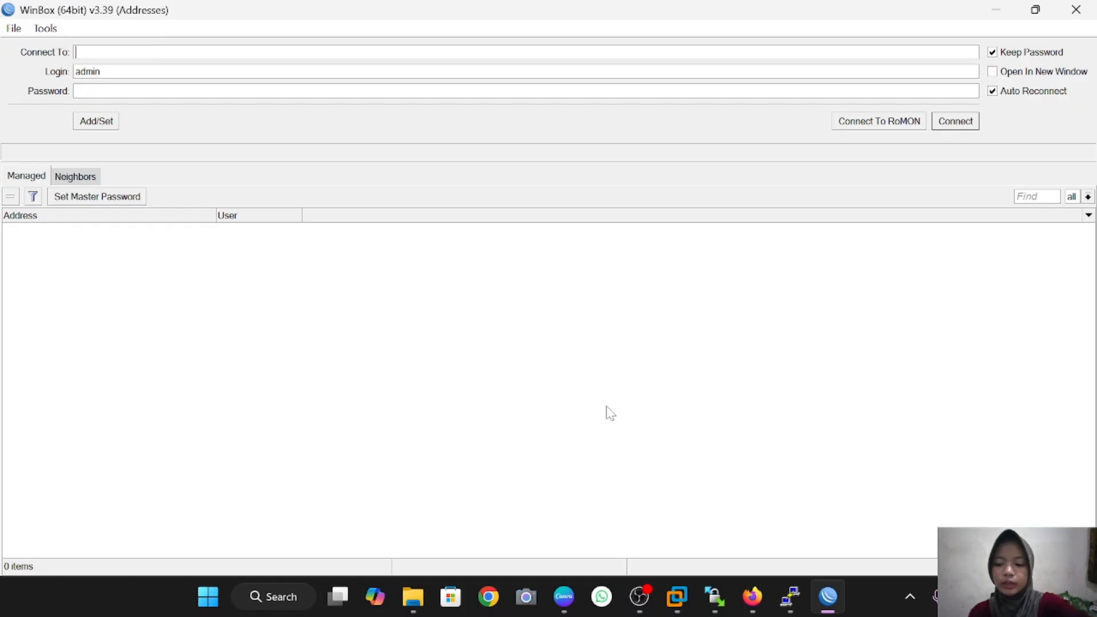
type("192")
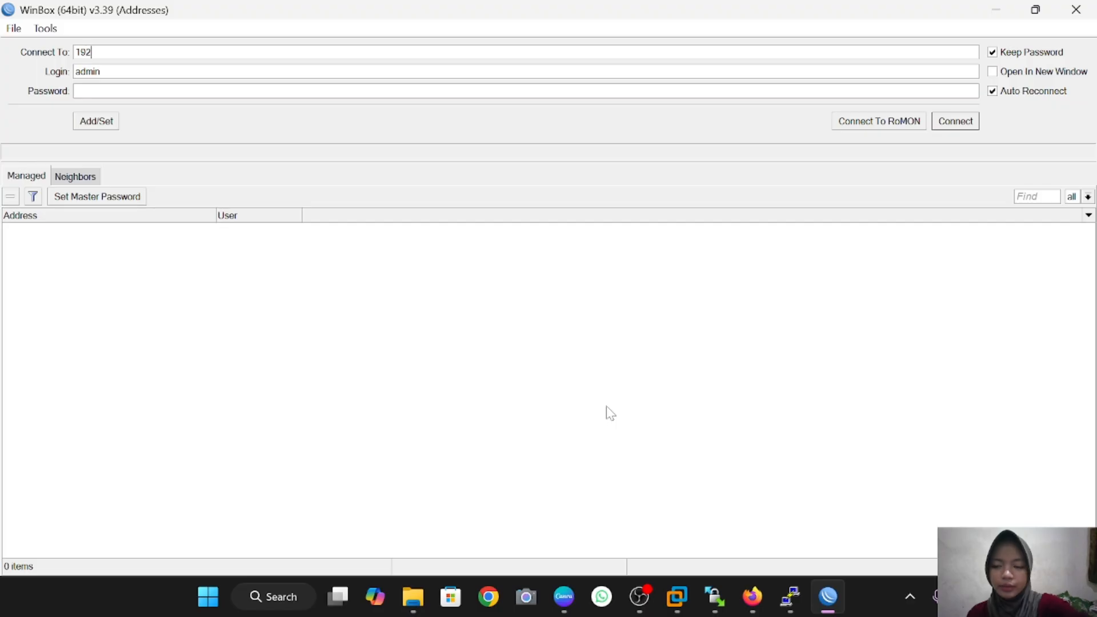
type(".16")
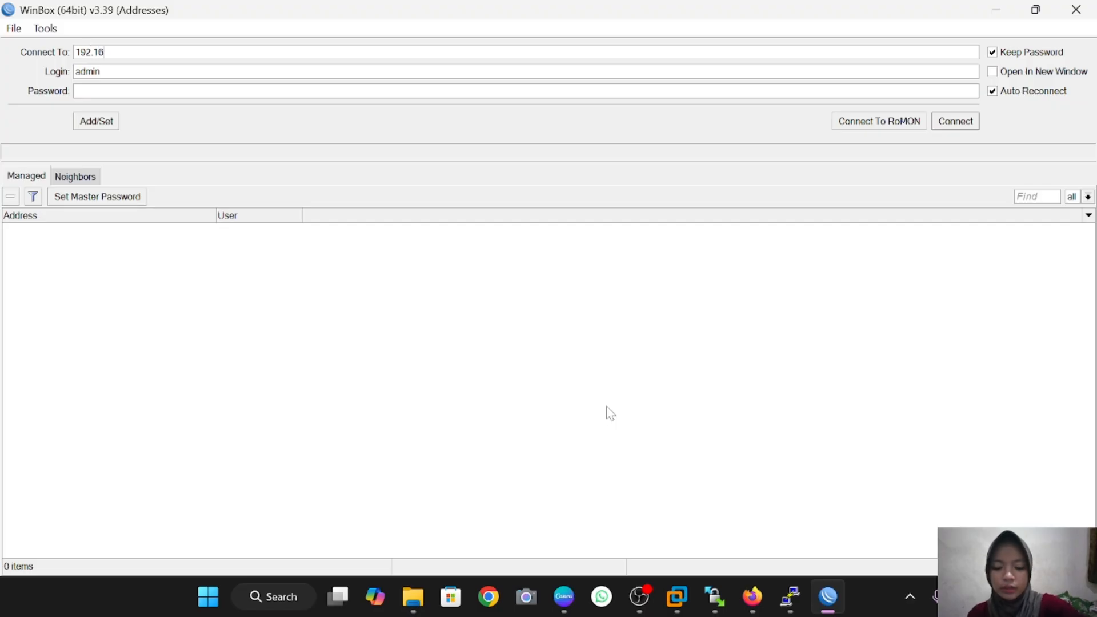
type("8.233")
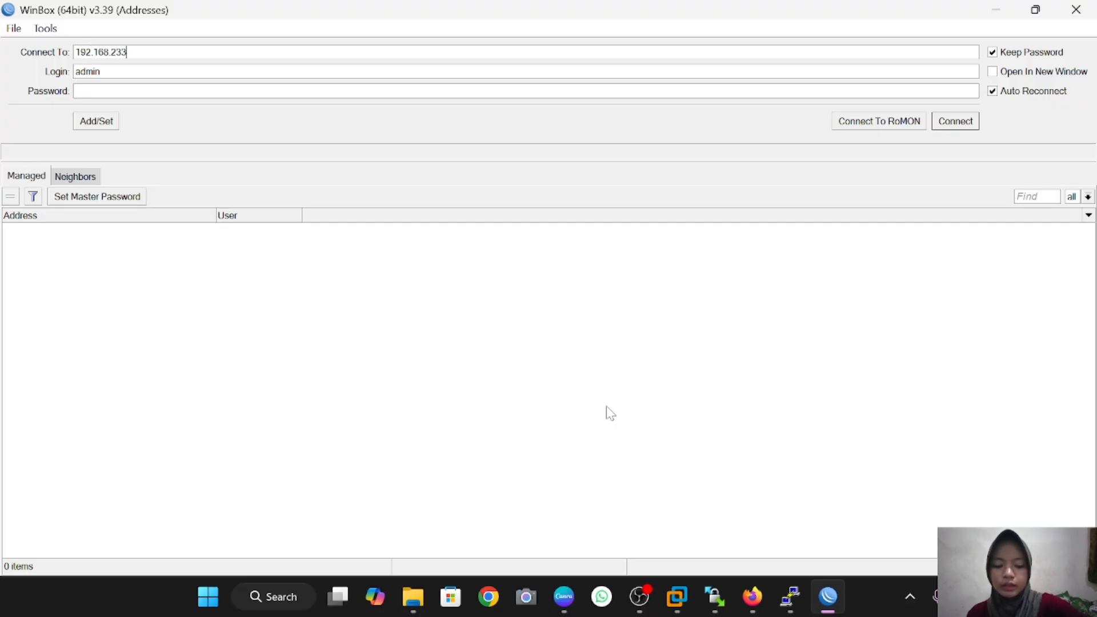
type(".145")
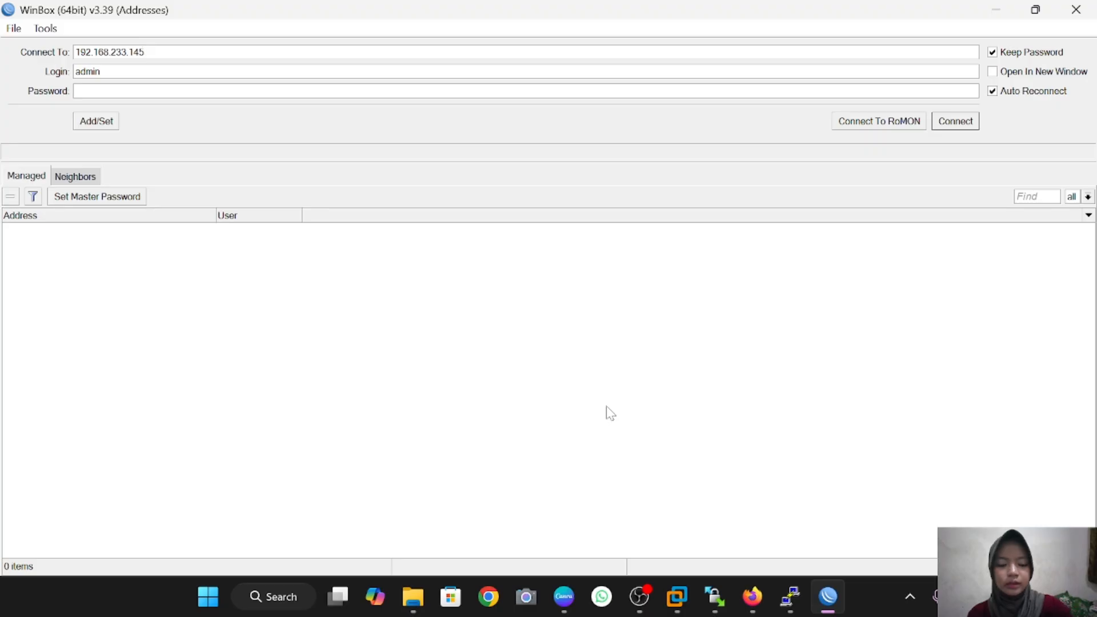
type(":3")
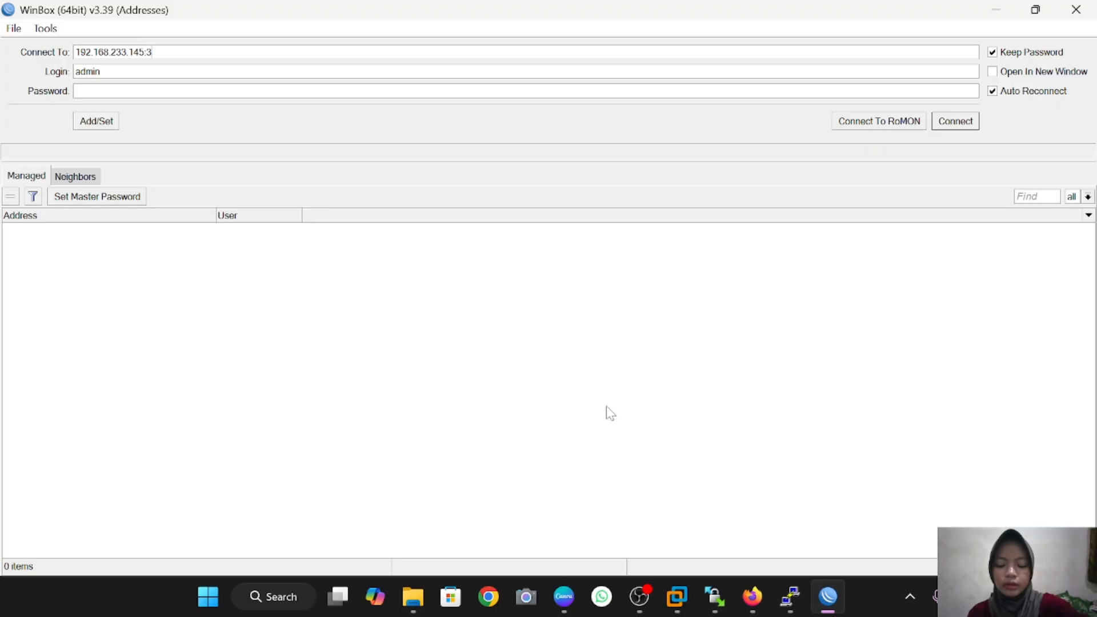
type("000")
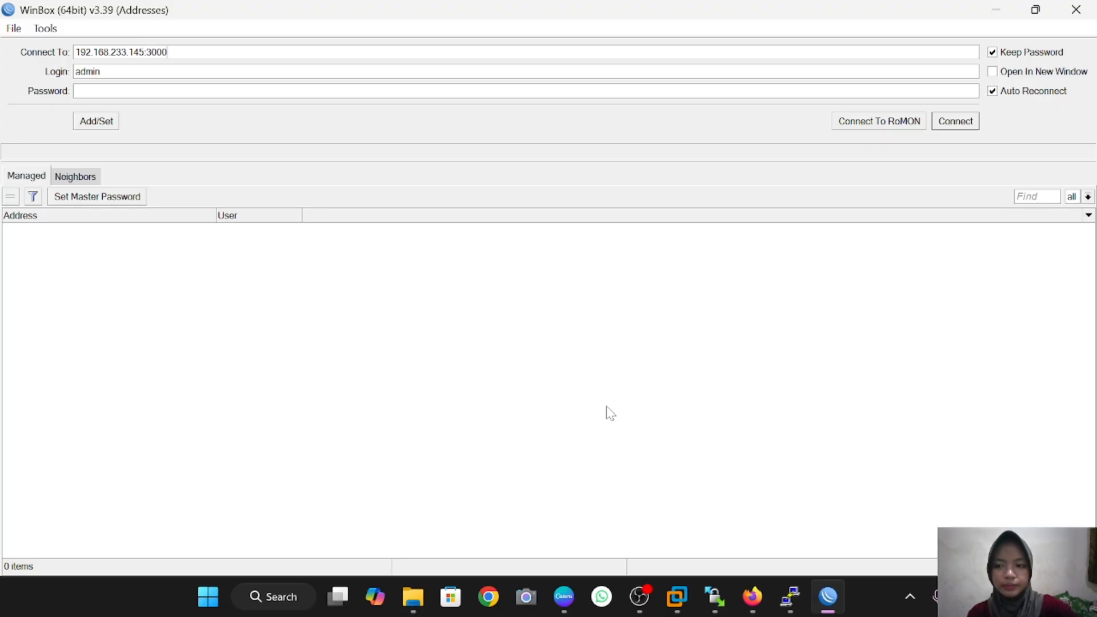
left_click(966, 126)
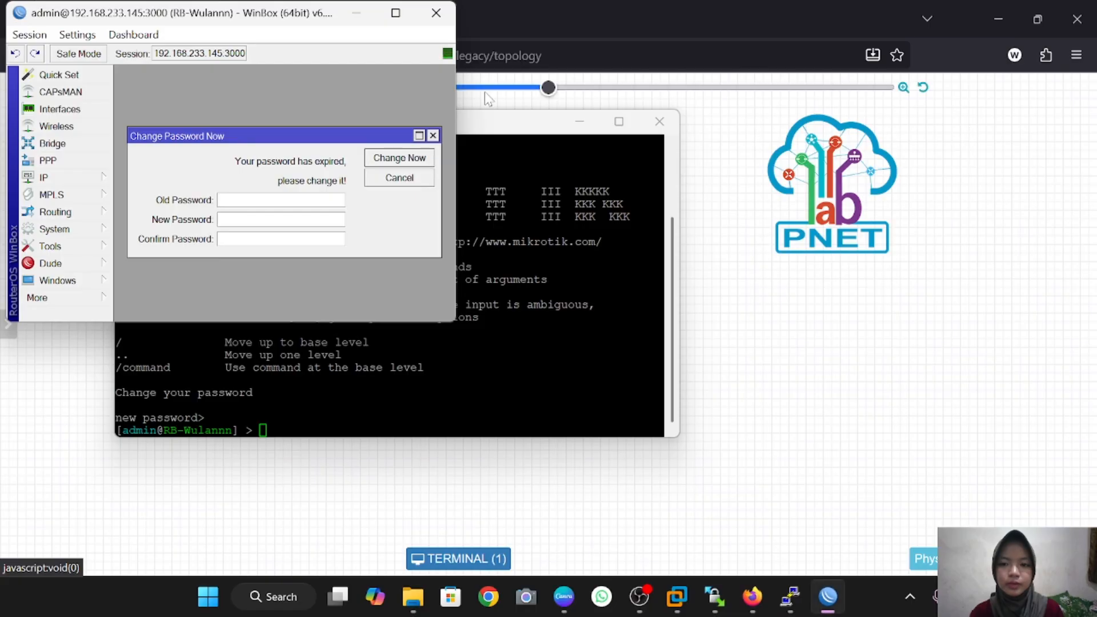
Step: In the maximized session, set the ssh service port back to 22
double_click(400, 15)
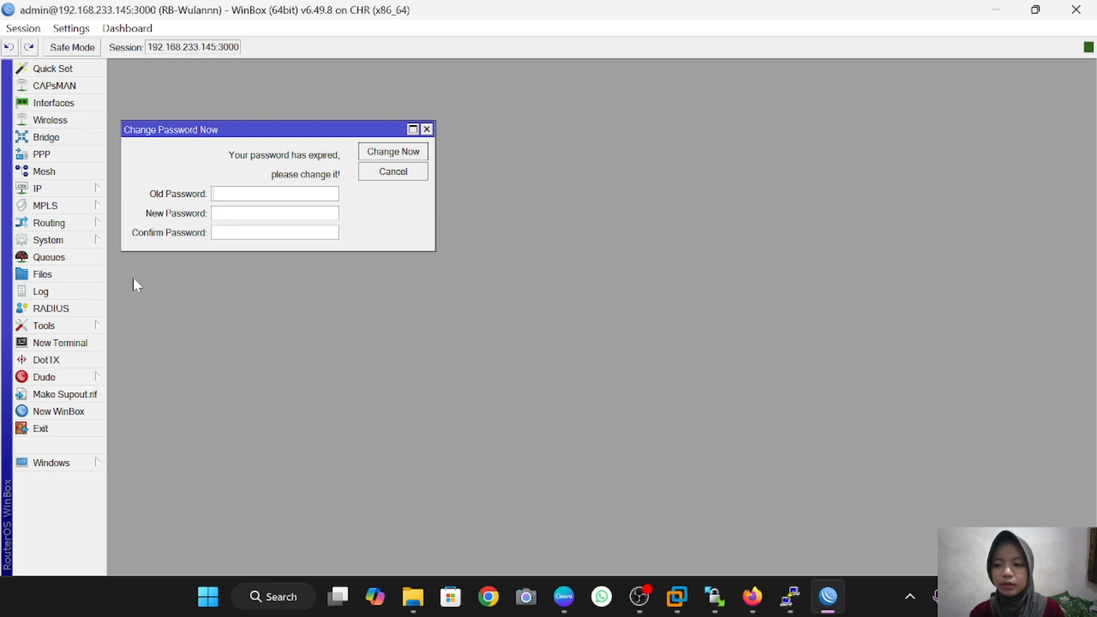
left_click(47, 187)
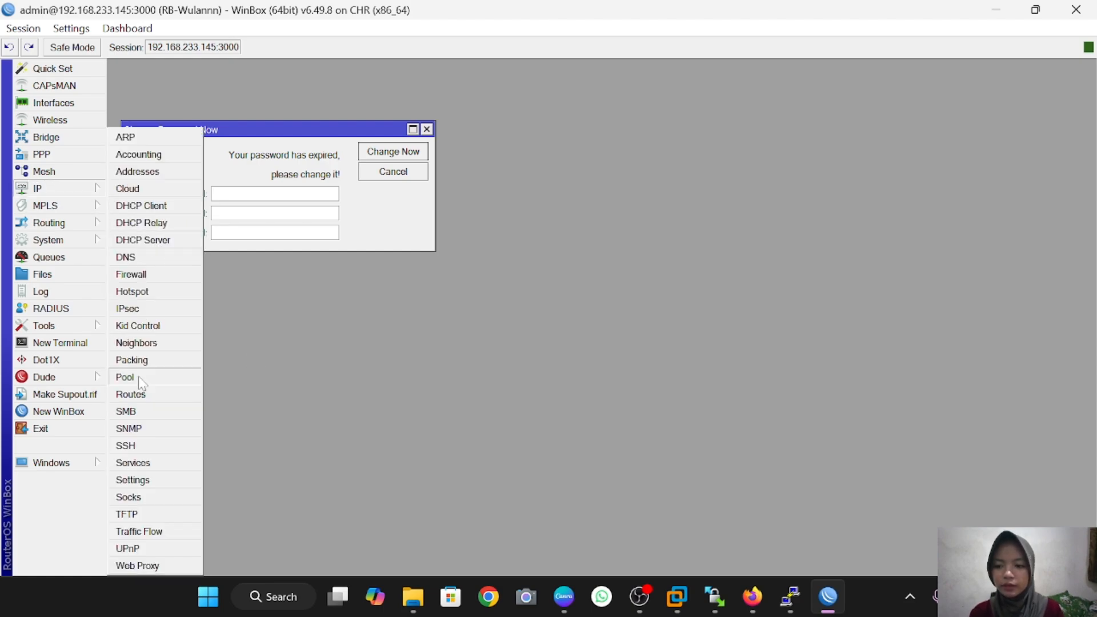
left_click(168, 464)
double_click(432, 268)
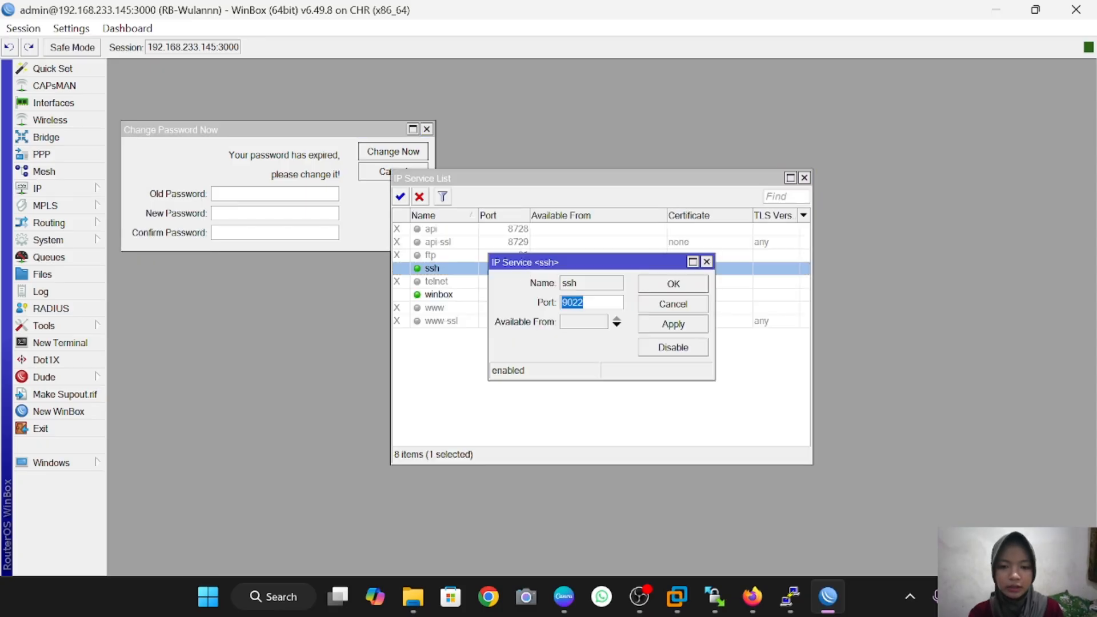
left_click(573, 302)
key("BackSpace")
key("BackSpace")
left_click(647, 327)
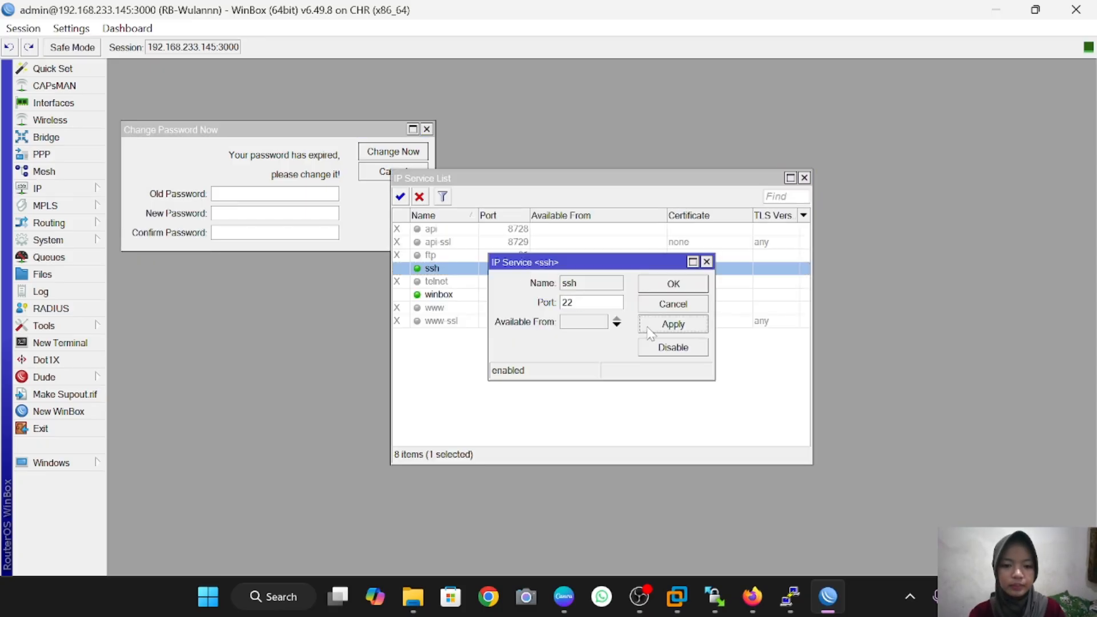
left_click(672, 286)
Step: Change the winbox service port from 3000 to 8291
double_click(508, 294)
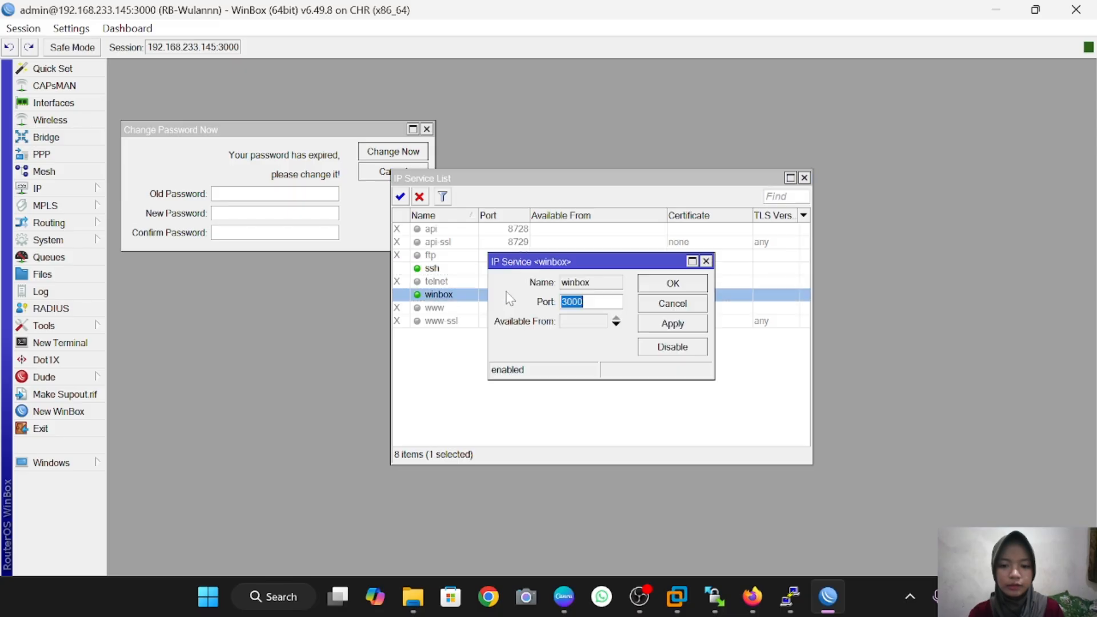
key("BackSpace")
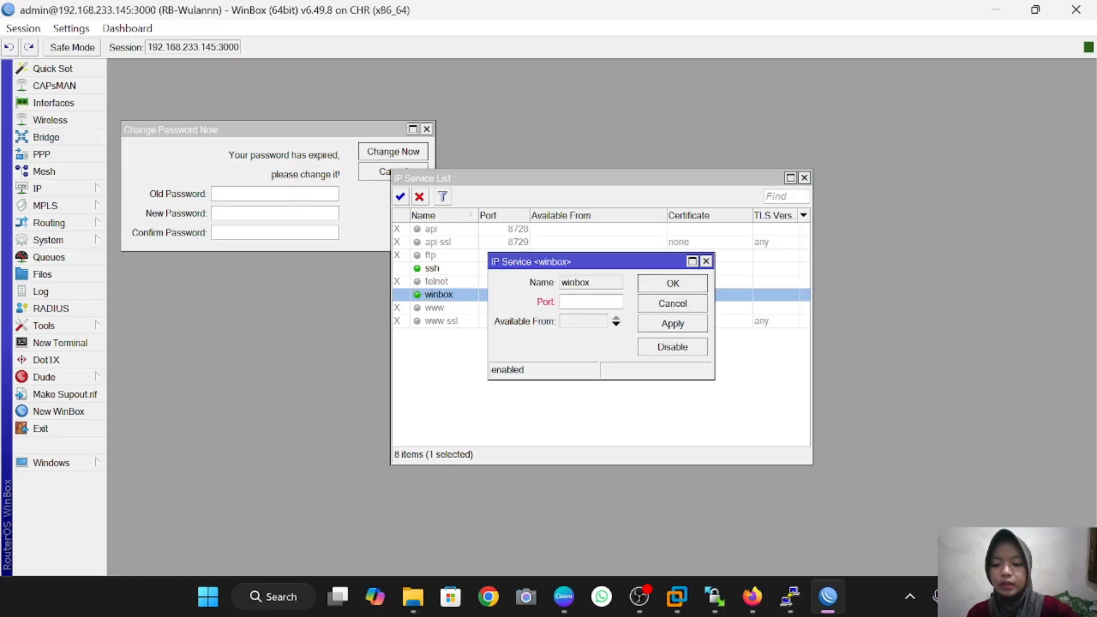
type("829")
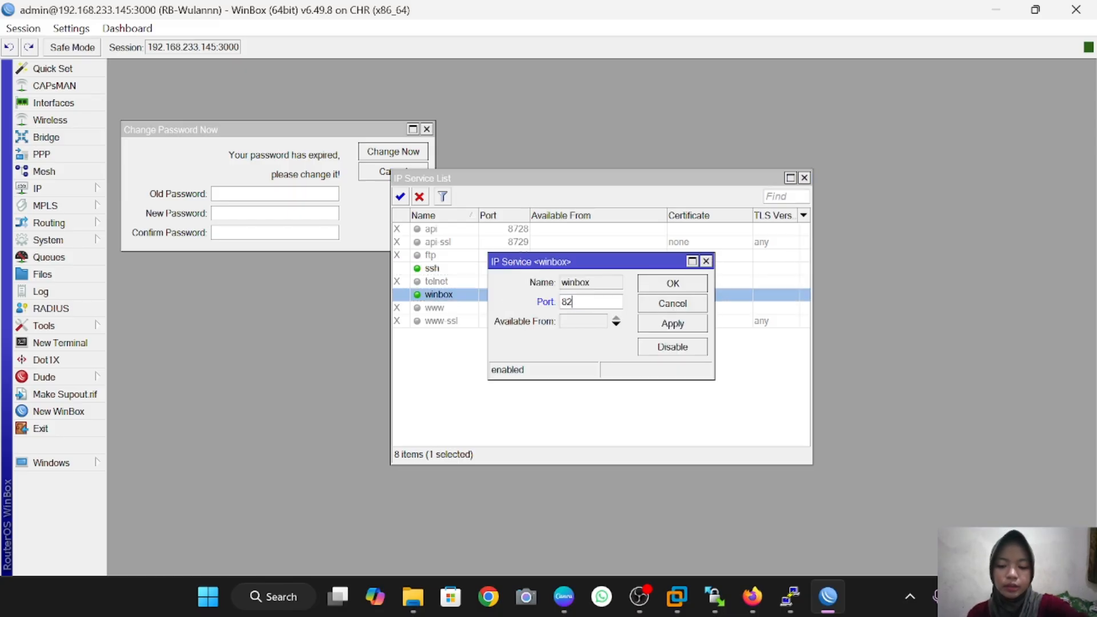
type("1")
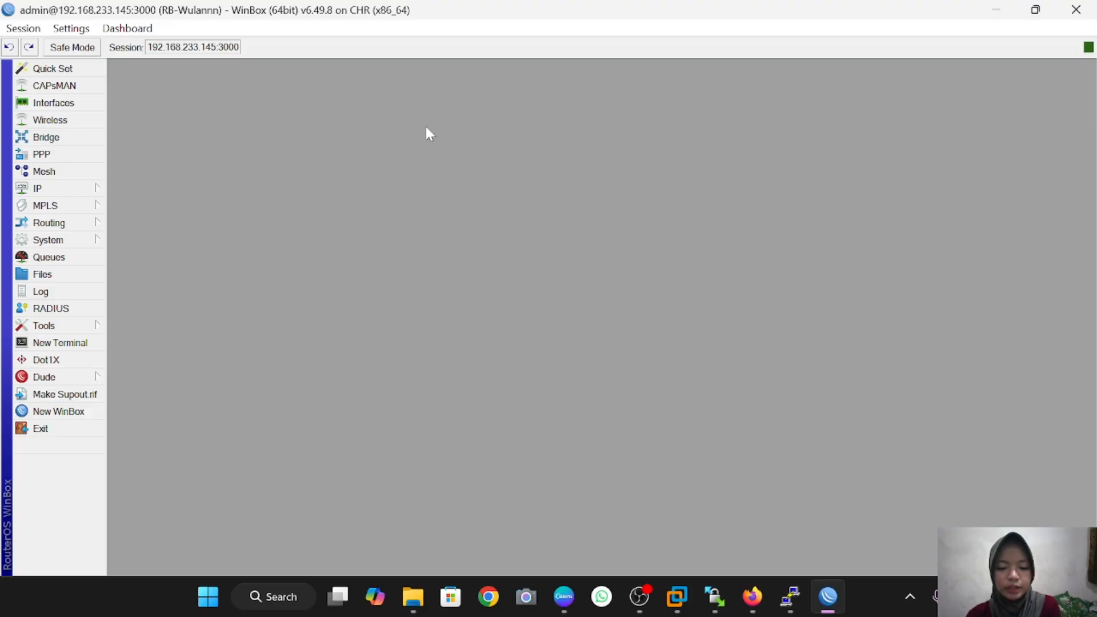
Step: Start a new user named wulan in the read group via System > Users
left_click(91, 242)
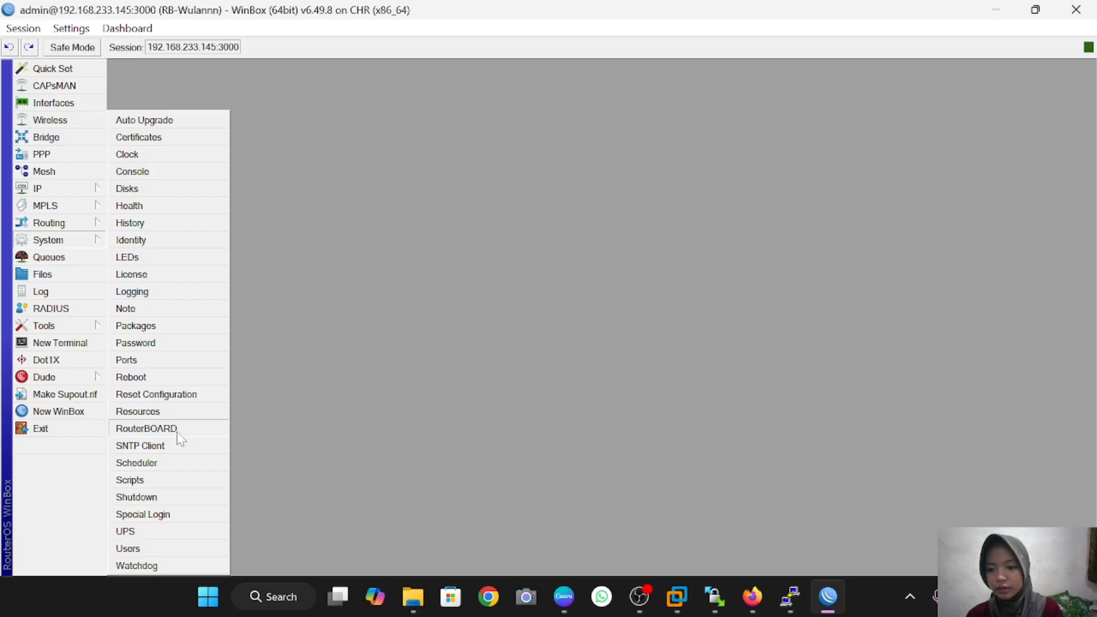
left_click(179, 549)
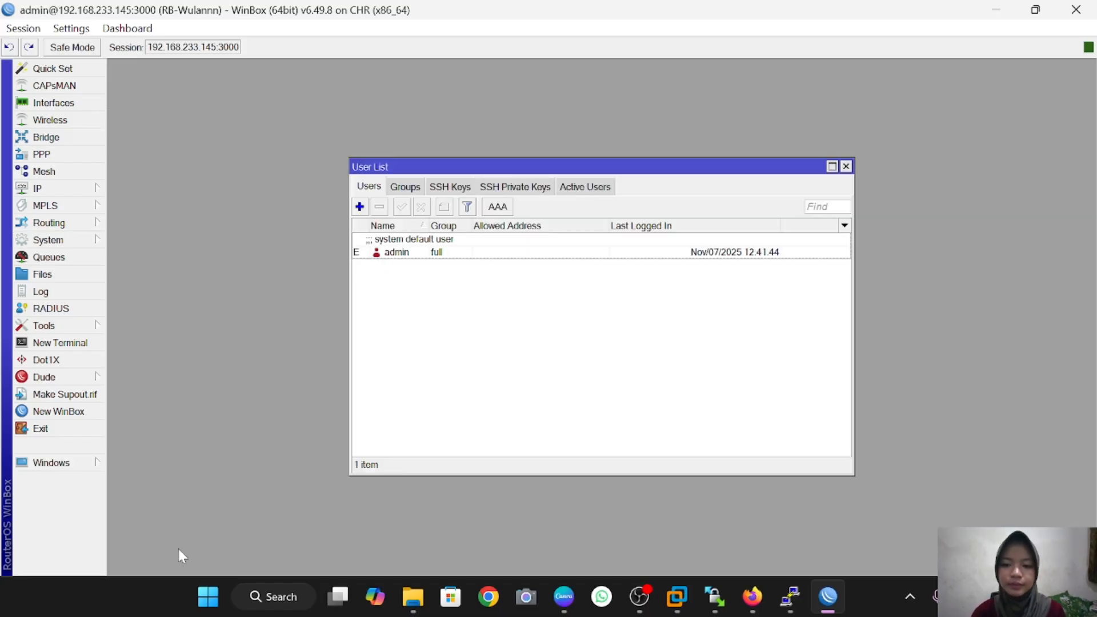
left_click(359, 206)
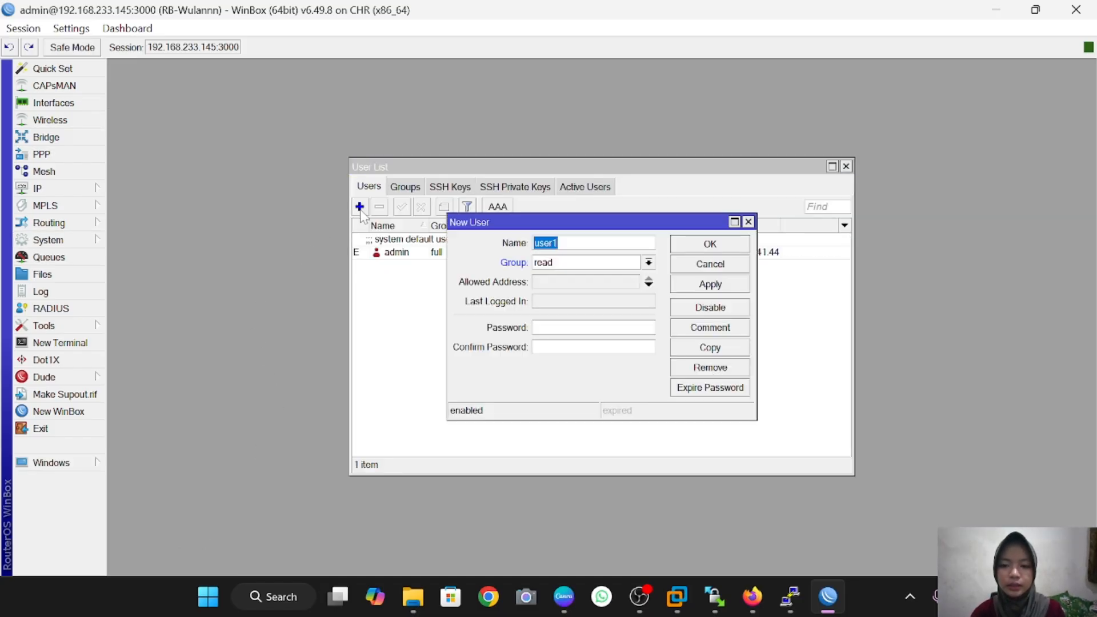
type("wulan")
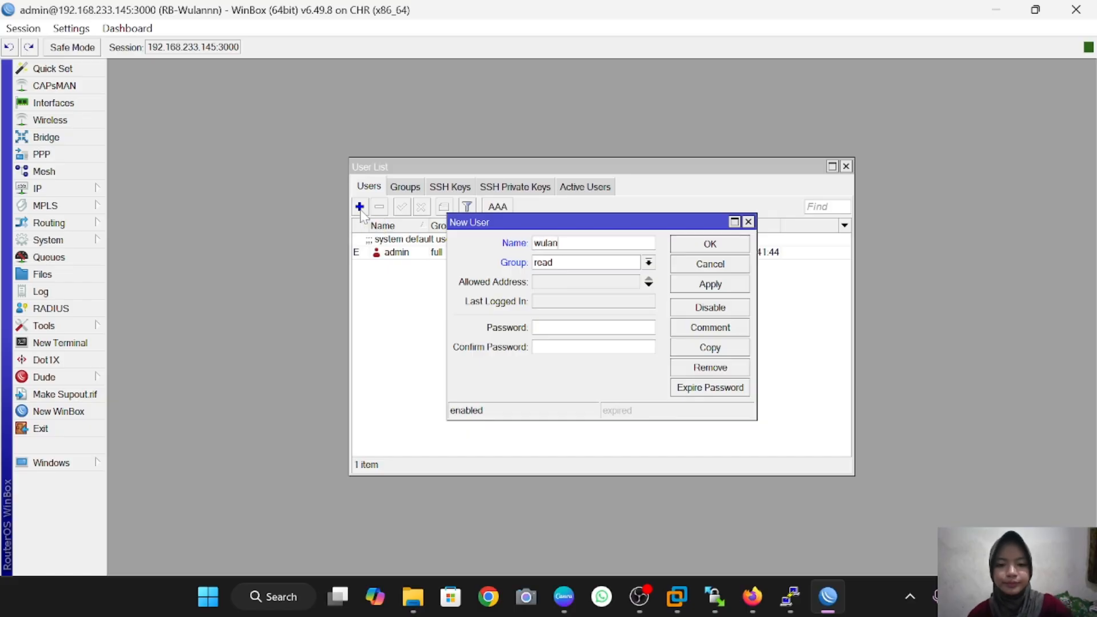
left_click(649, 263)
left_click(630, 288)
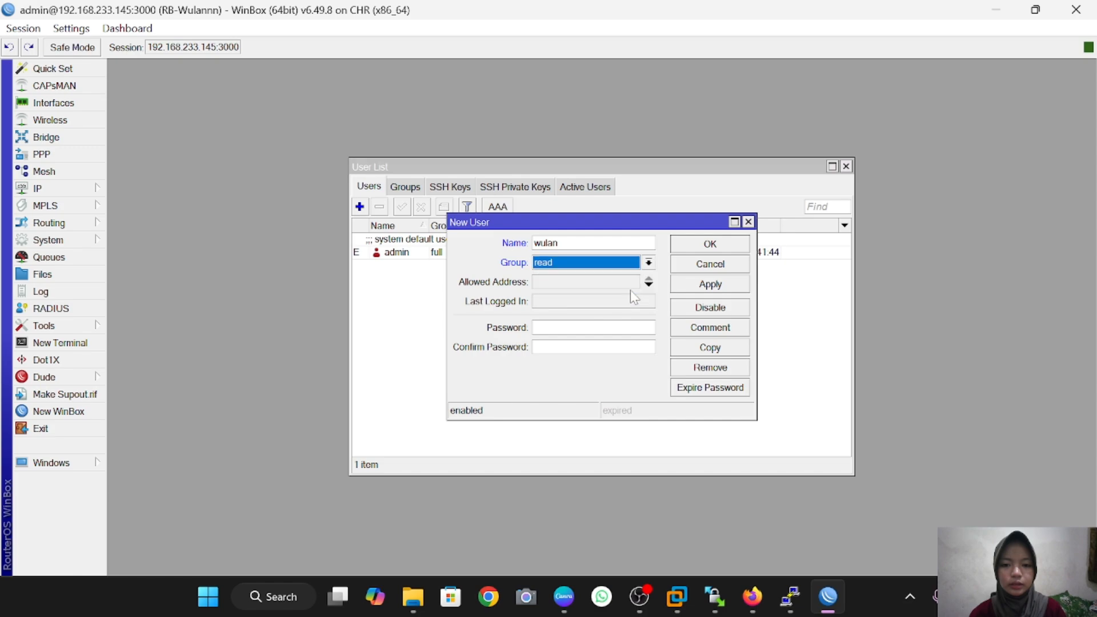
Step: Set and confirm wulan's password, save the user, and disable the admin account
left_click(582, 328)
type("*")
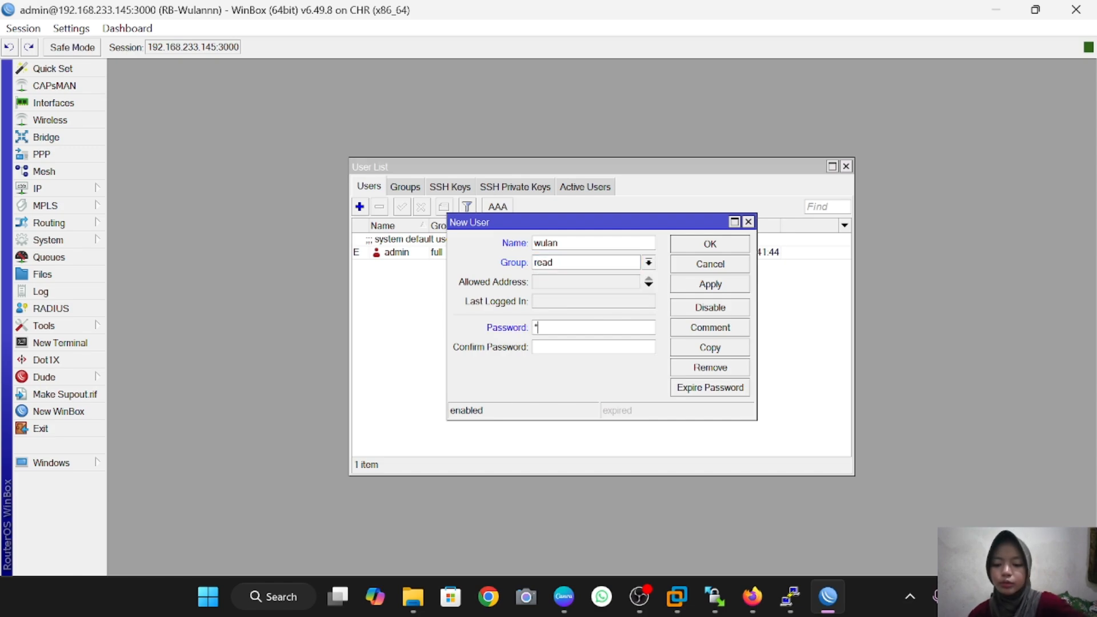
type("****")
key("Tab")
type("*****")
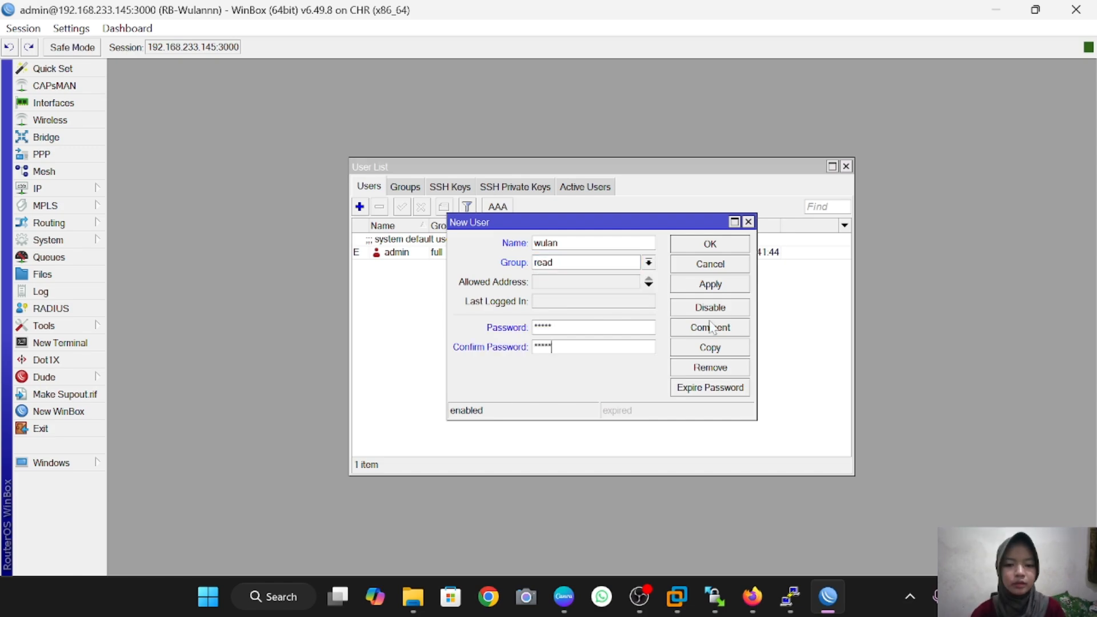
left_click(738, 289)
left_click(730, 248)
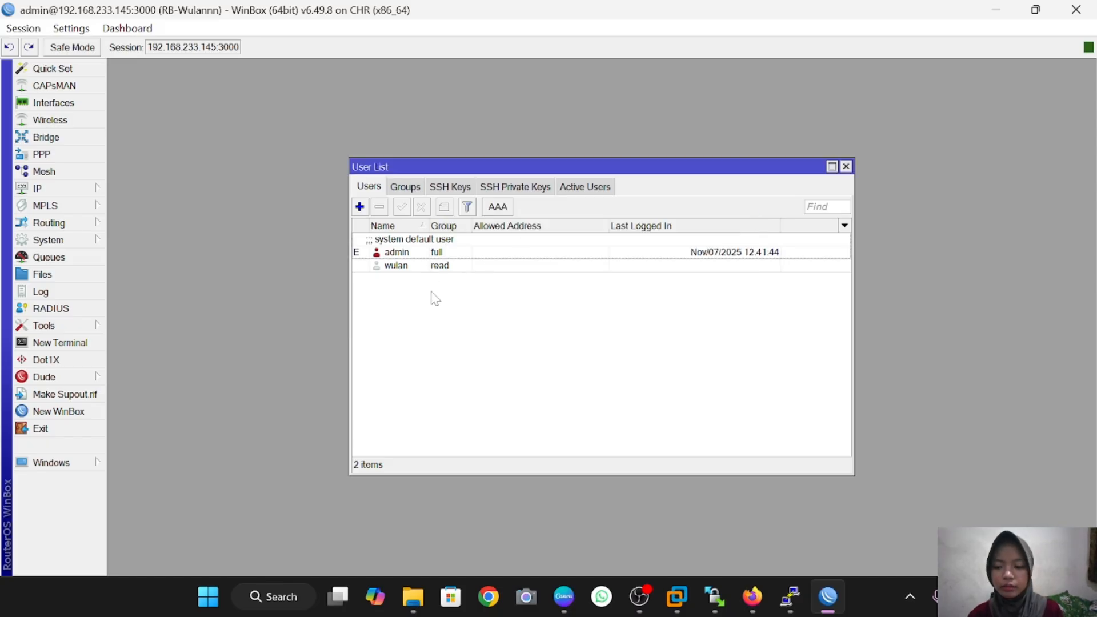
left_click(406, 255)
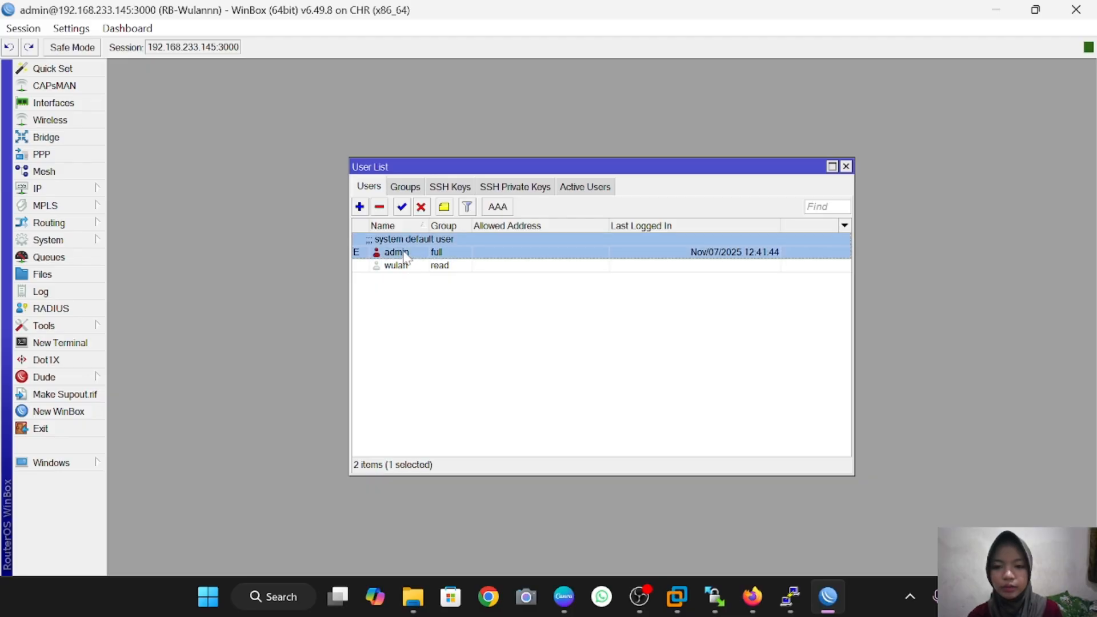
left_click(421, 205)
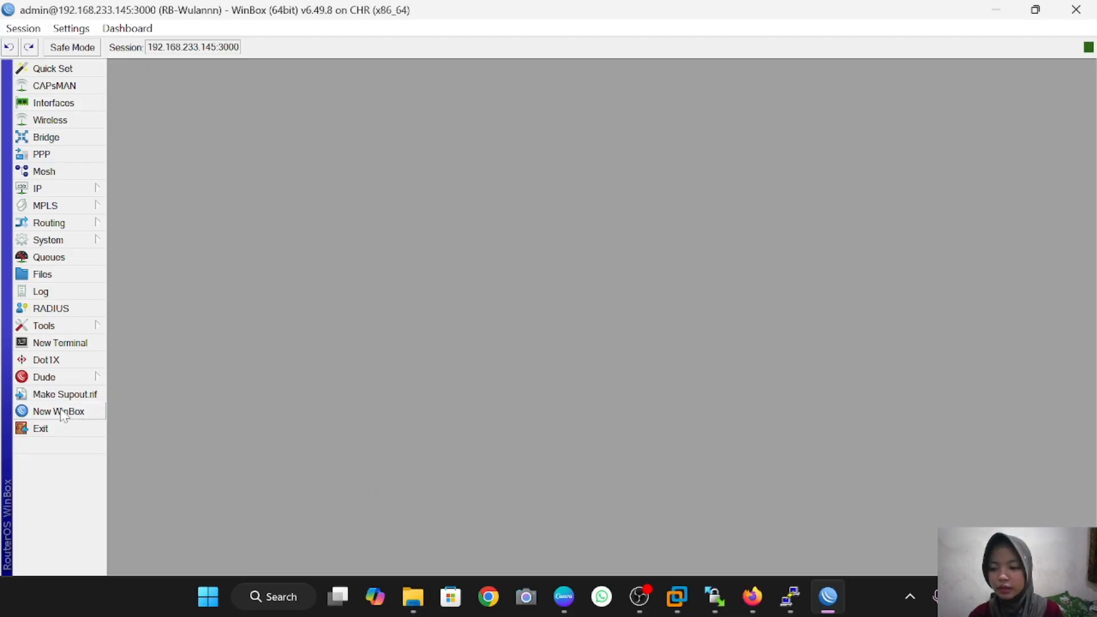
Step: Log in to 192.168.233.145 with login wulan
left_click(60, 411)
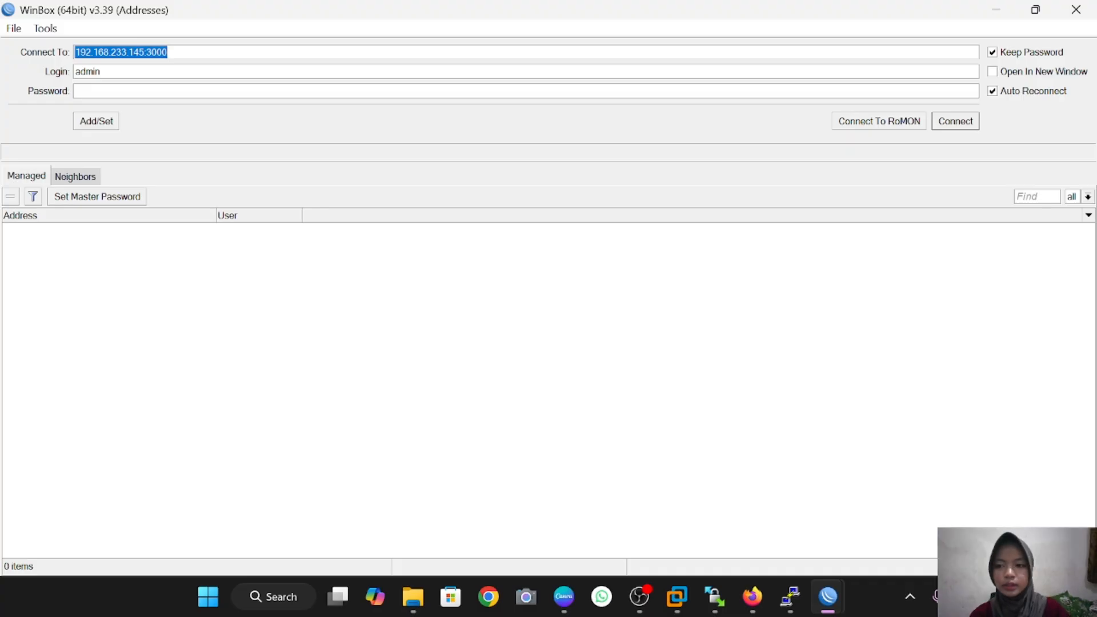
key("BackSpace")
type("192.")
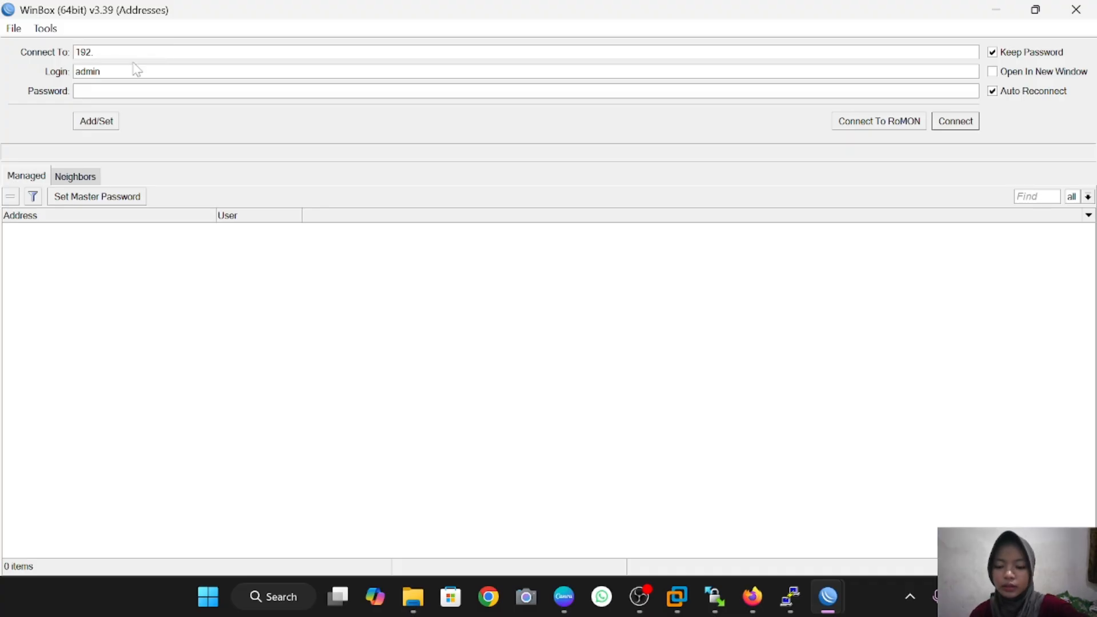
type("168.")
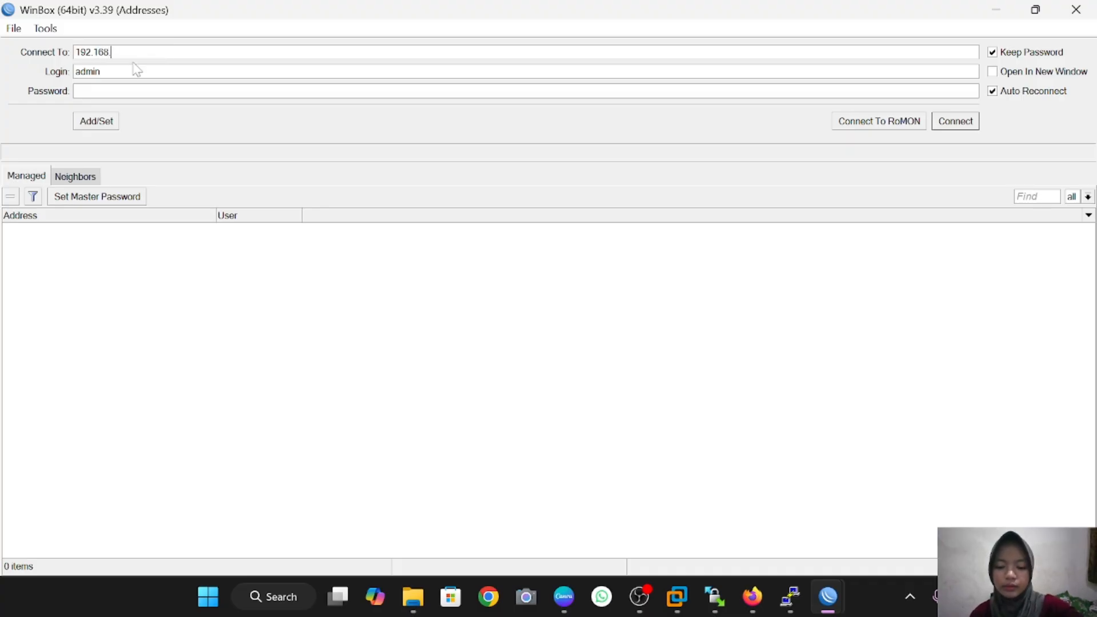
type("233.1")
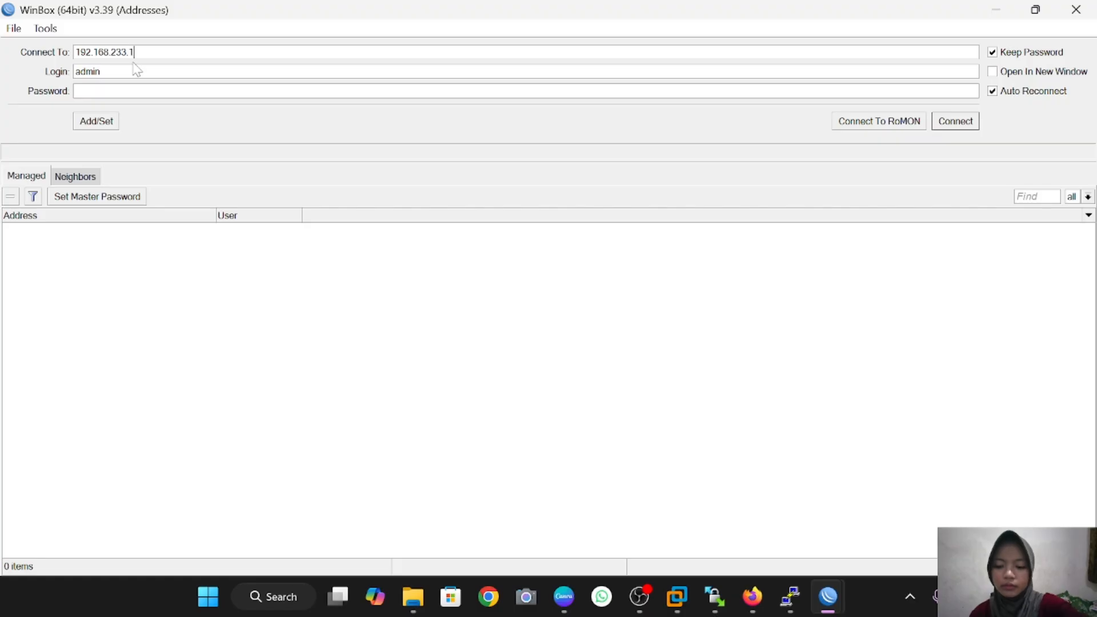
type("45")
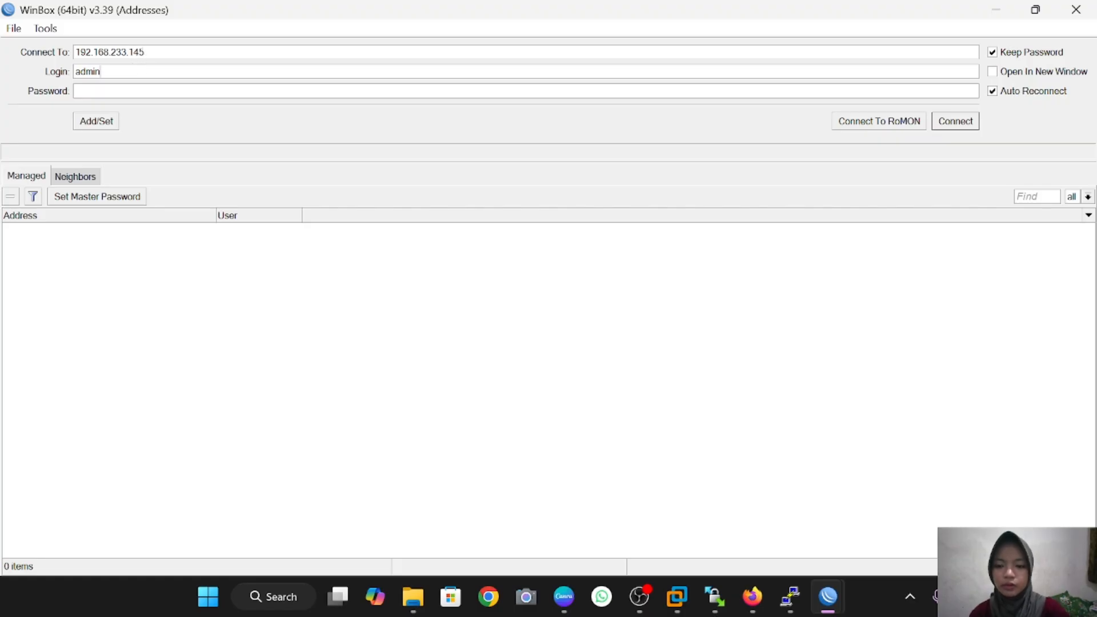
key("BackSpace")
key("BackSpace")
key("BackSpace")
key("BackSpace")
type("wu")
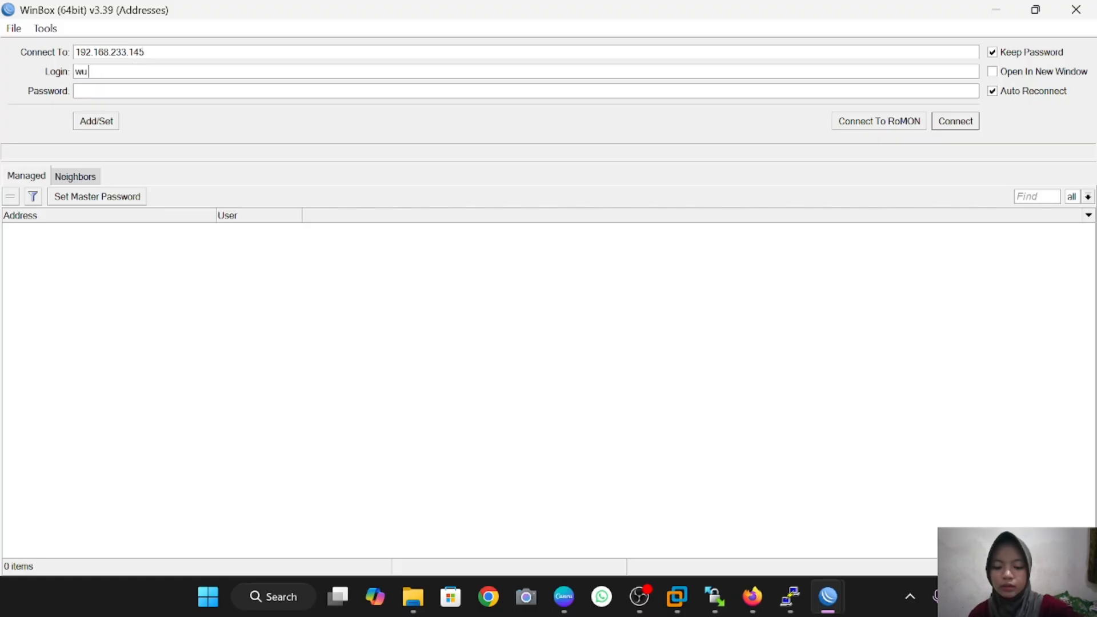
type("lan")
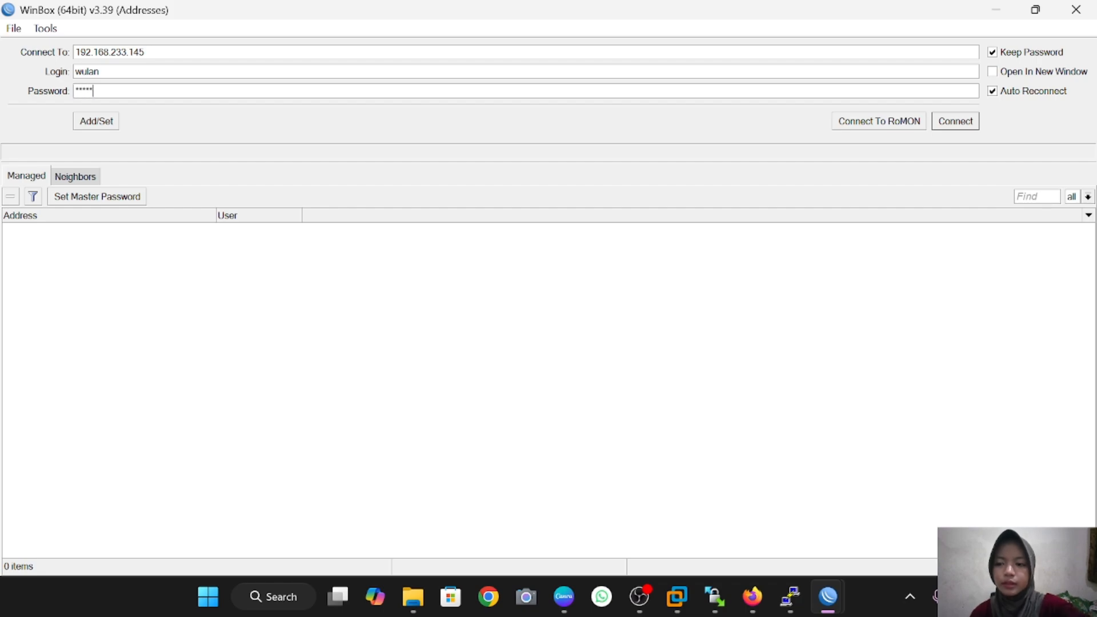
left_click(968, 122)
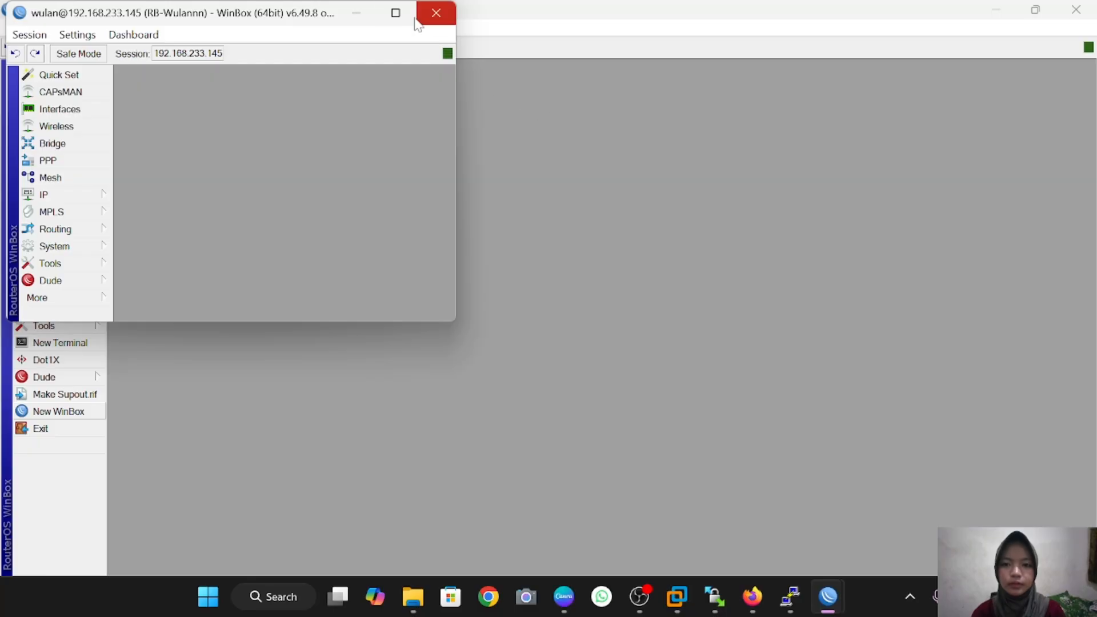
Step: Open the router's System > Users list as wulan
mouse_move(396, 12)
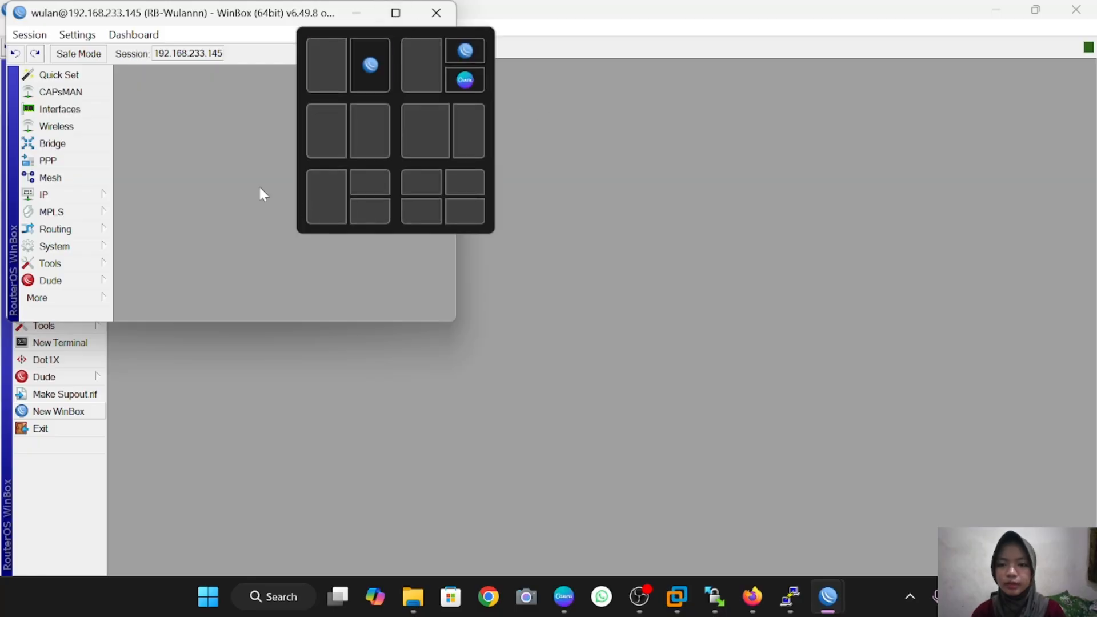
left_click(48, 240)
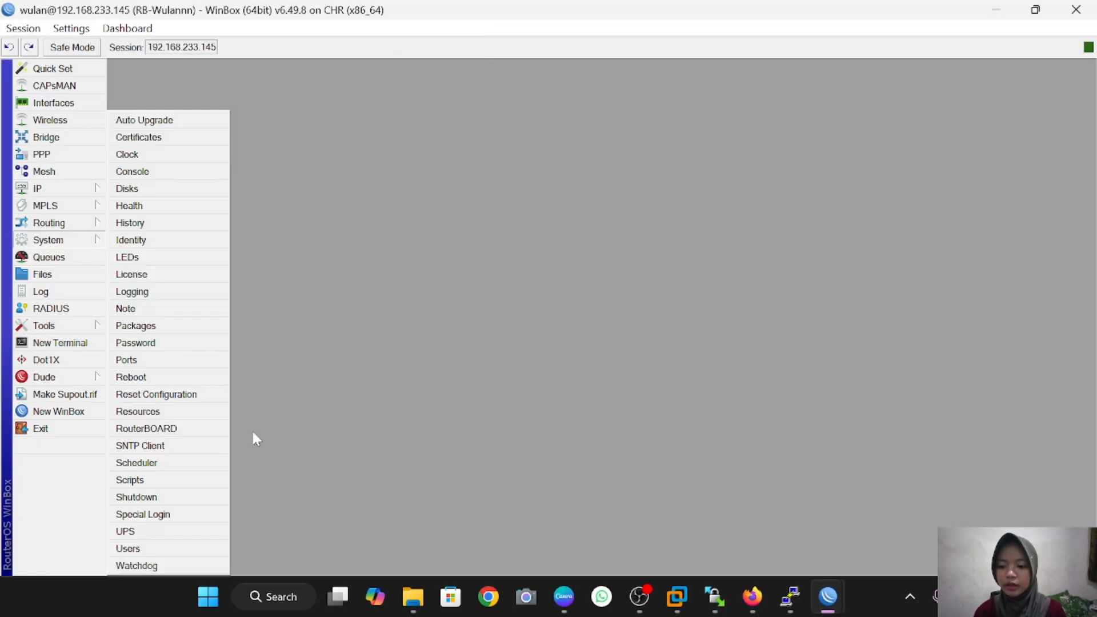
left_click(196, 548)
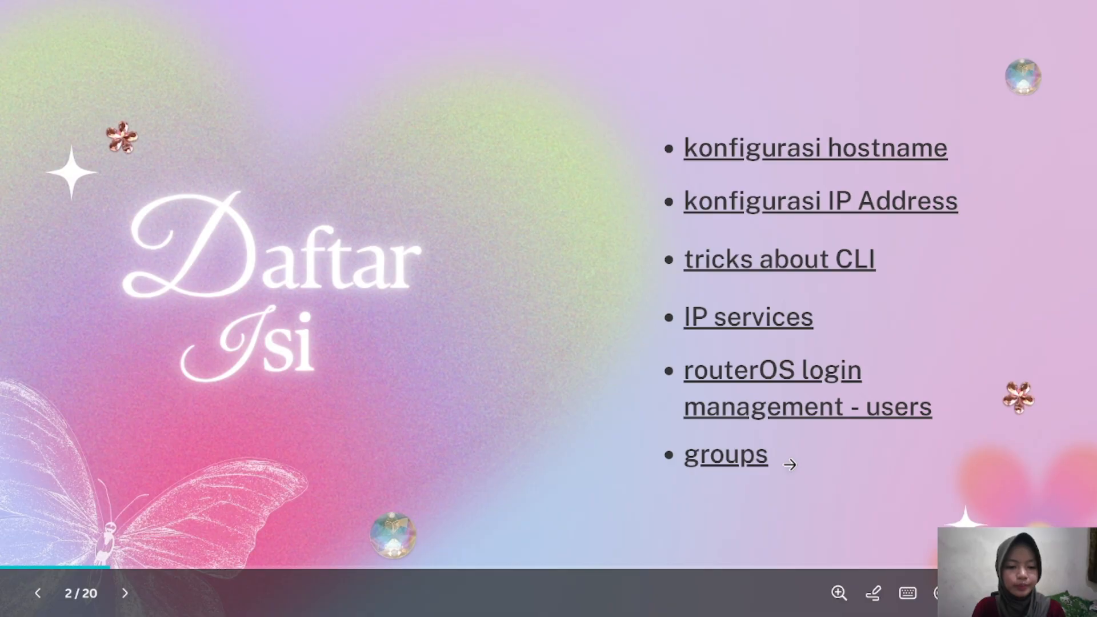
Step: Return from the Daftar Isi slide to the WinBox User List
left_click(405, 186)
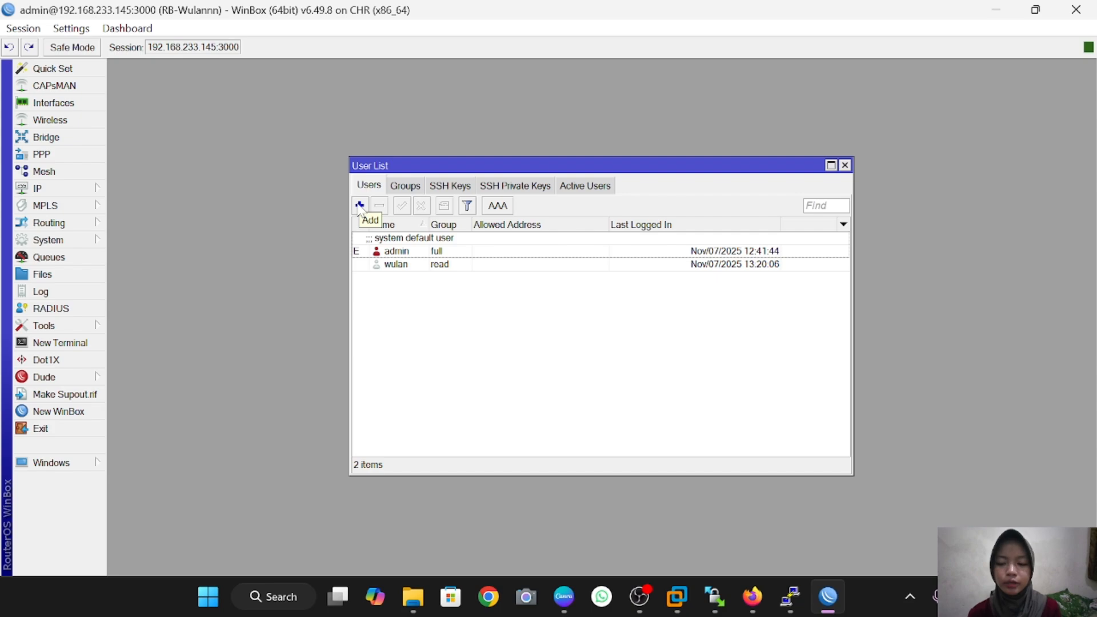
Step: Add user1 in the read group with its password and save it
left_click(359, 205)
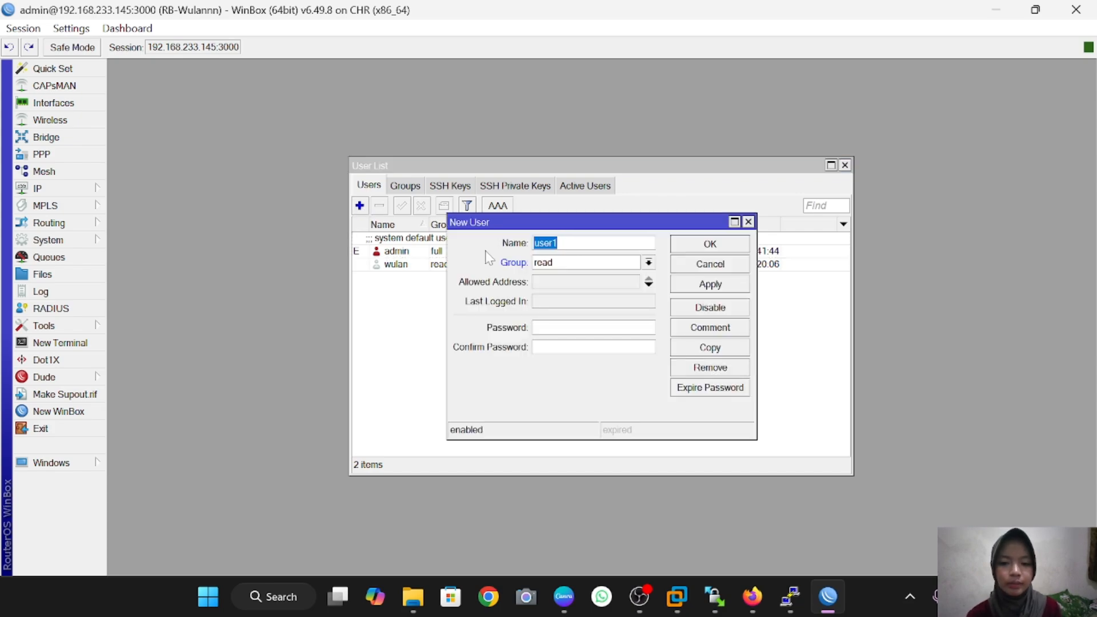
left_click(649, 263)
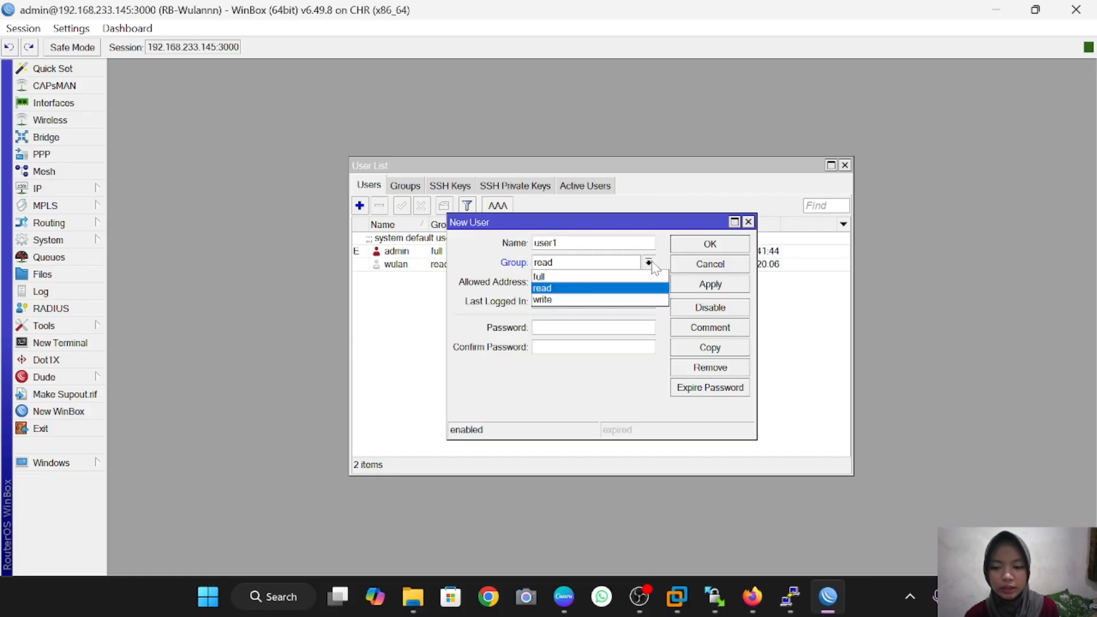
left_click(585, 288)
left_click(587, 328)
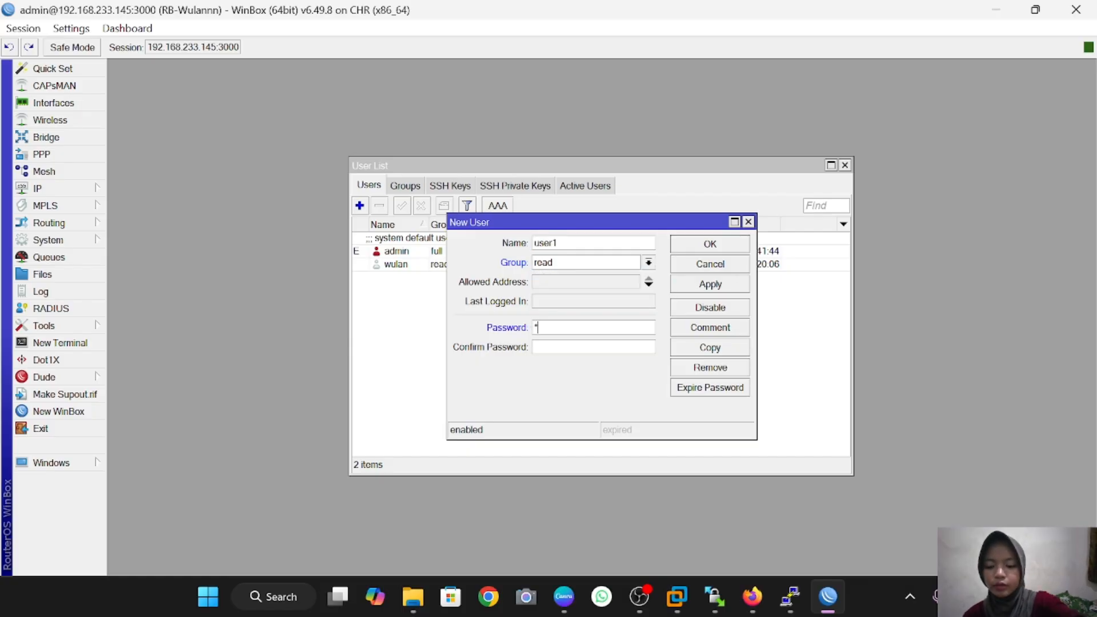
type("*****")
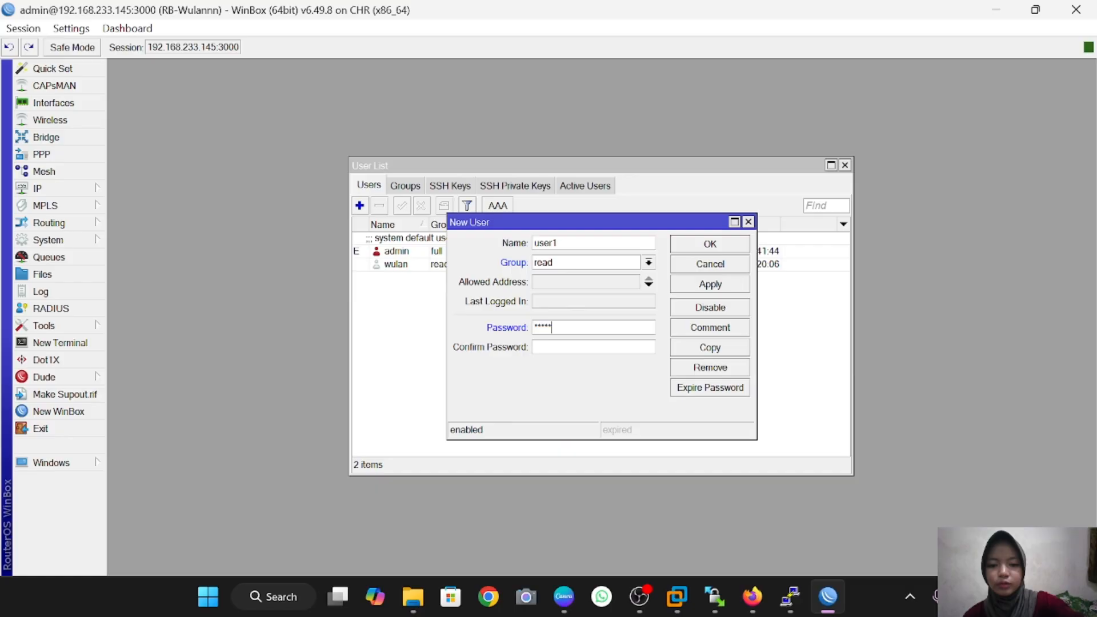
left_click(615, 346)
type("***")
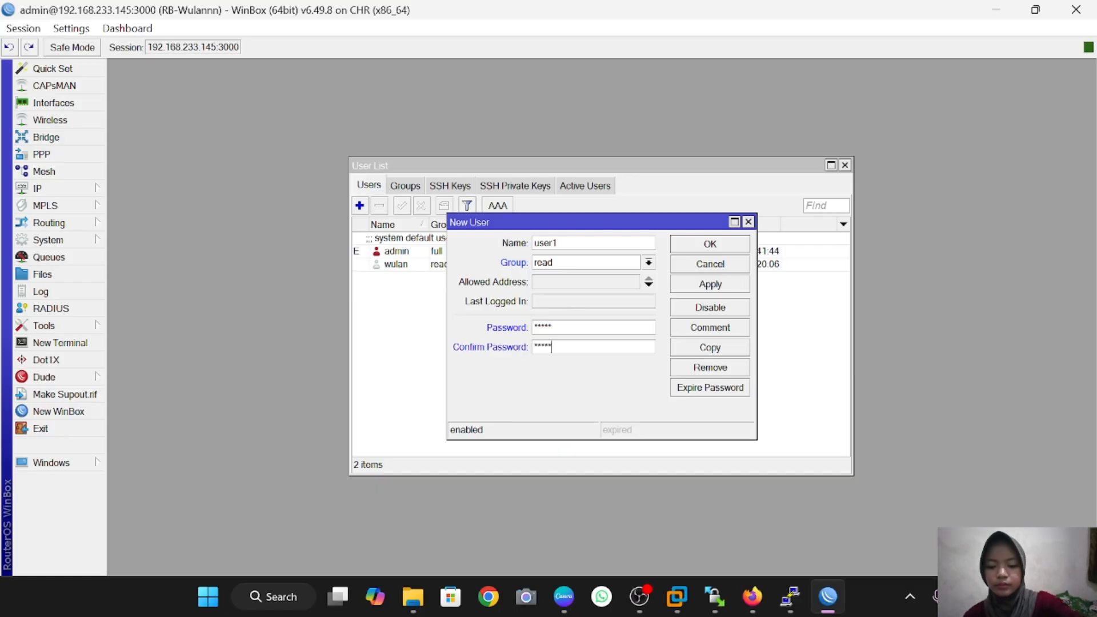
left_click(736, 284)
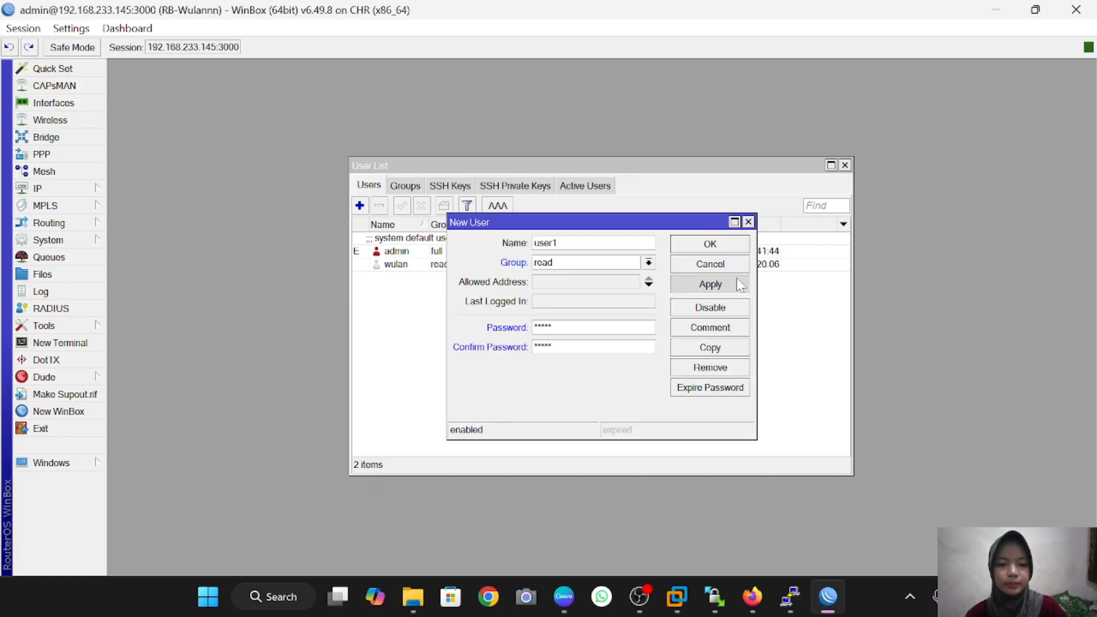
left_click(737, 246)
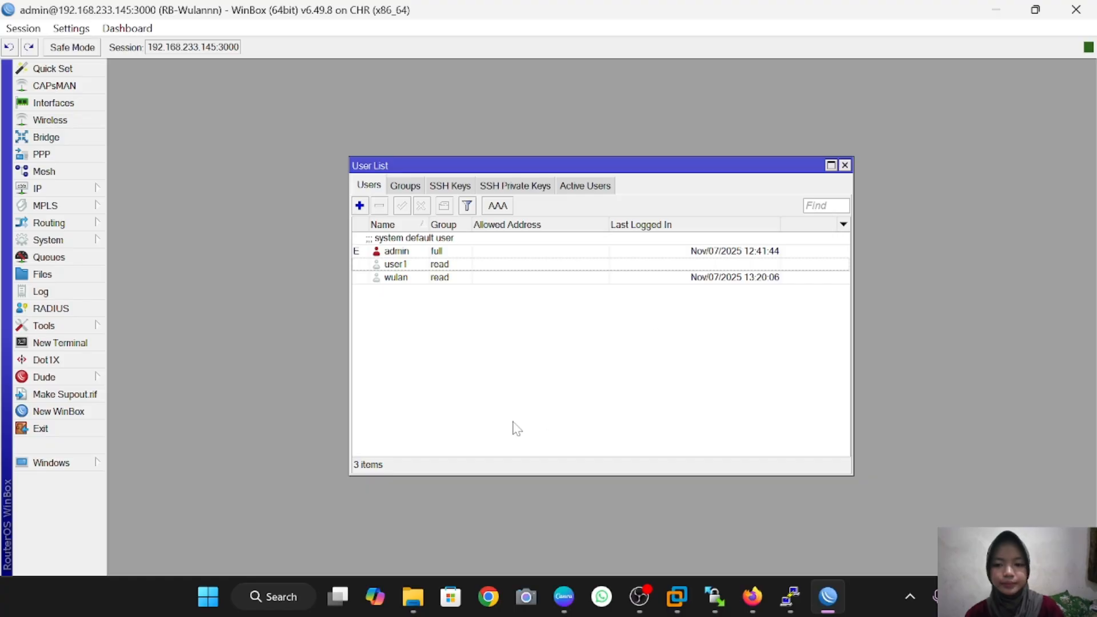
Step: Start user2 in the write group and enter its password twice
left_click(360, 205)
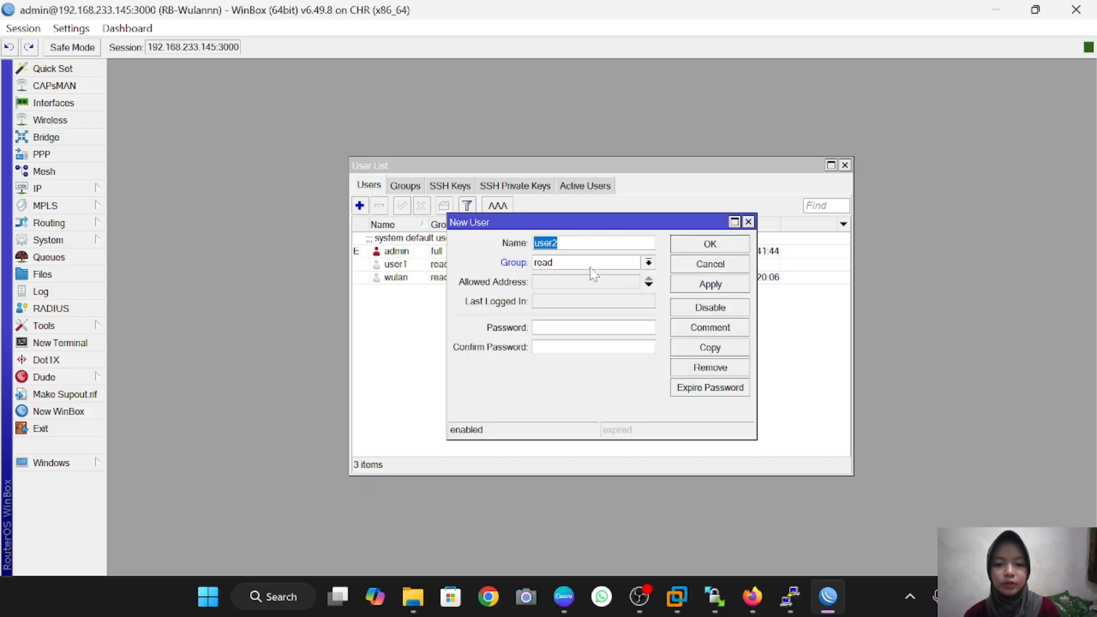
left_click(648, 263)
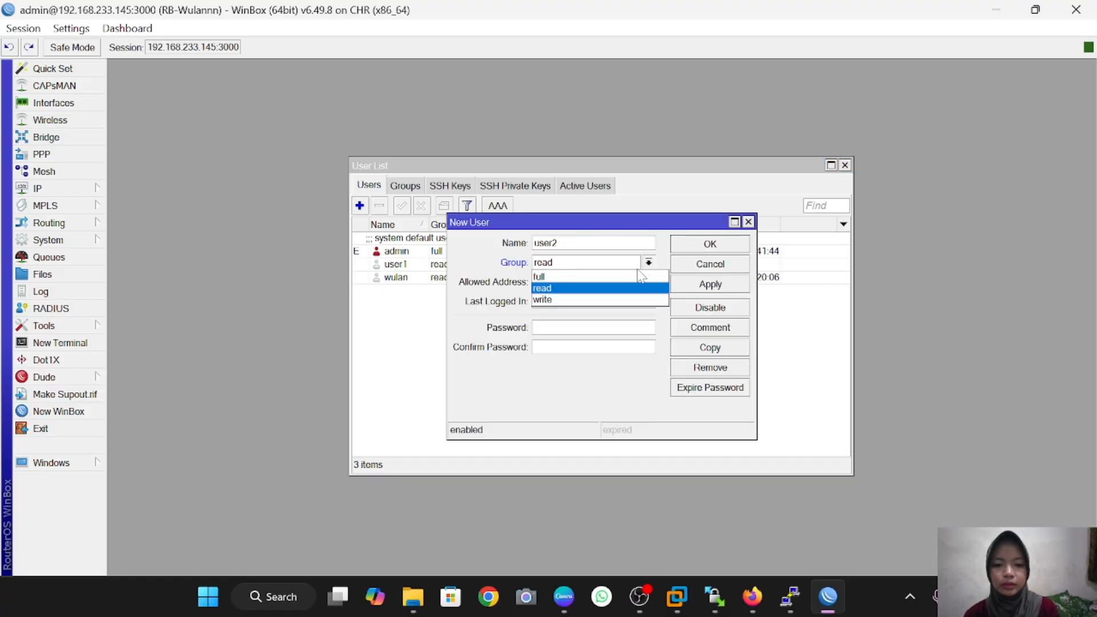
left_click(624, 302)
left_click(614, 327)
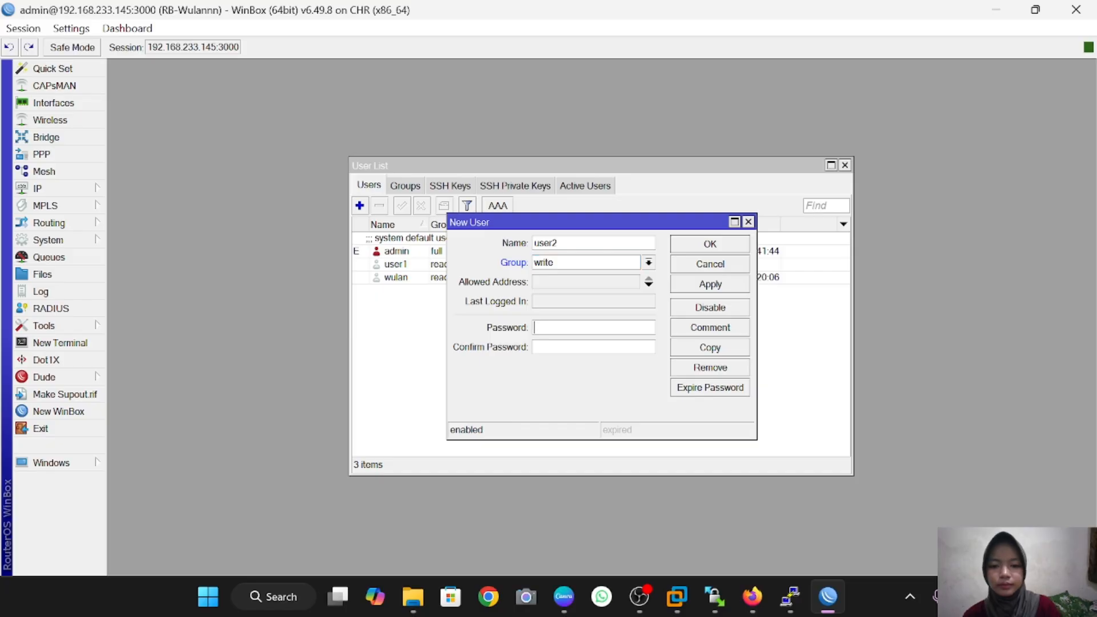
type("*****")
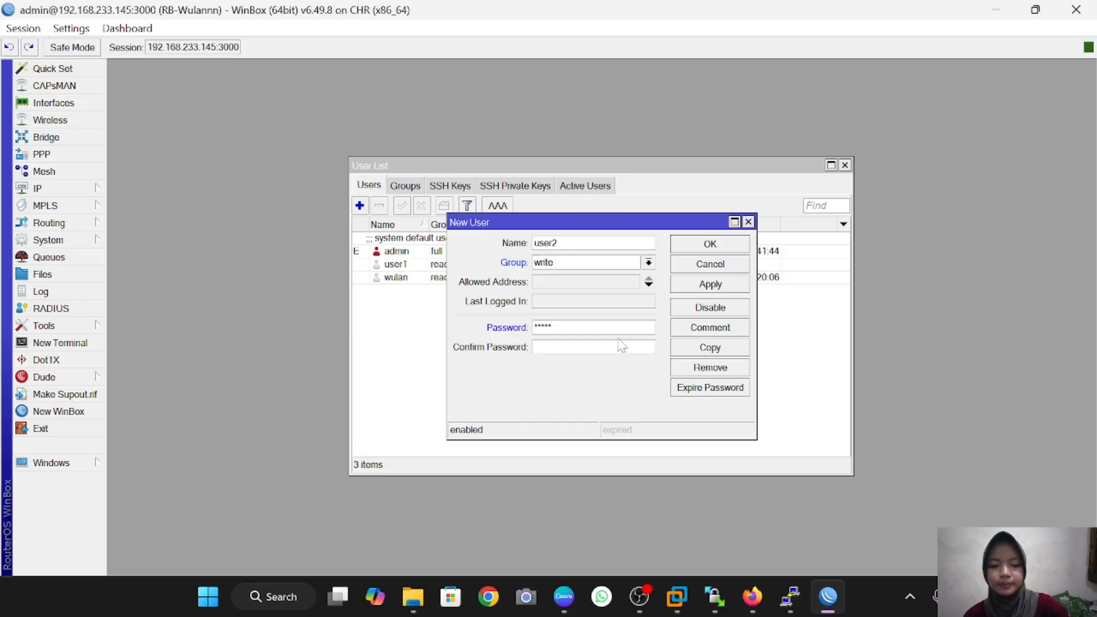
key("Tab")
type("*****")
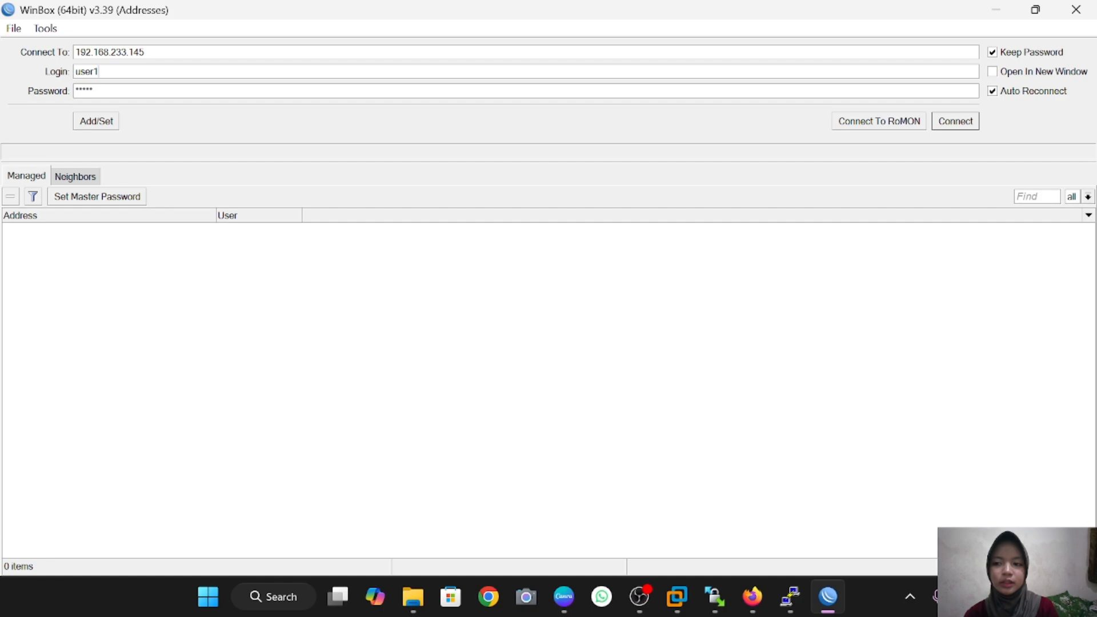
Step: Log in as user1 and view IP > Addresses
left_click(937, 122)
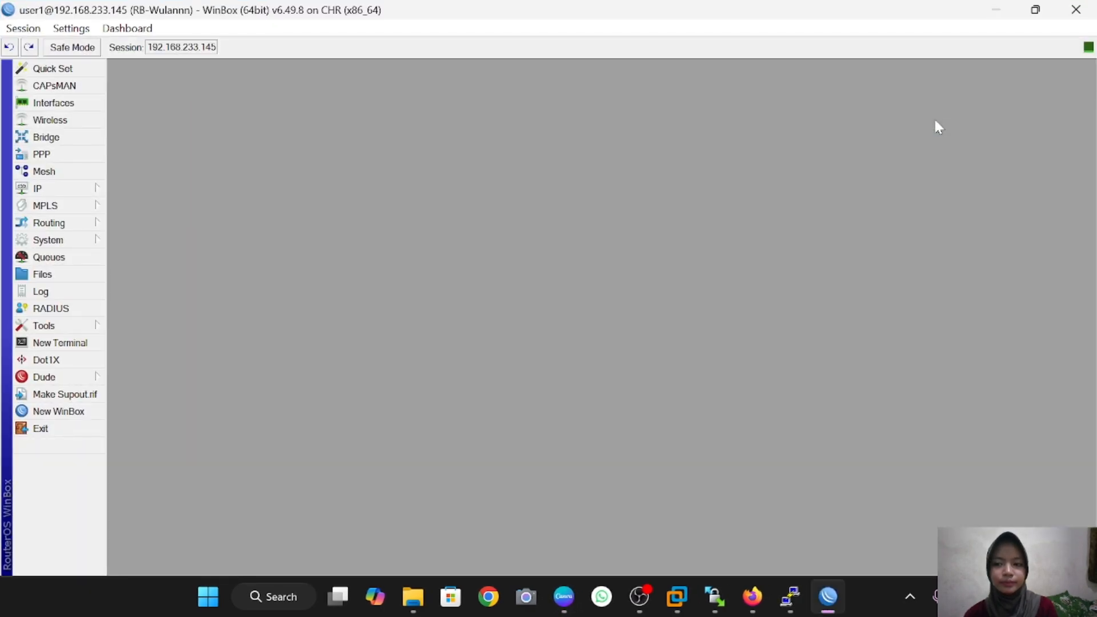
left_click(81, 189)
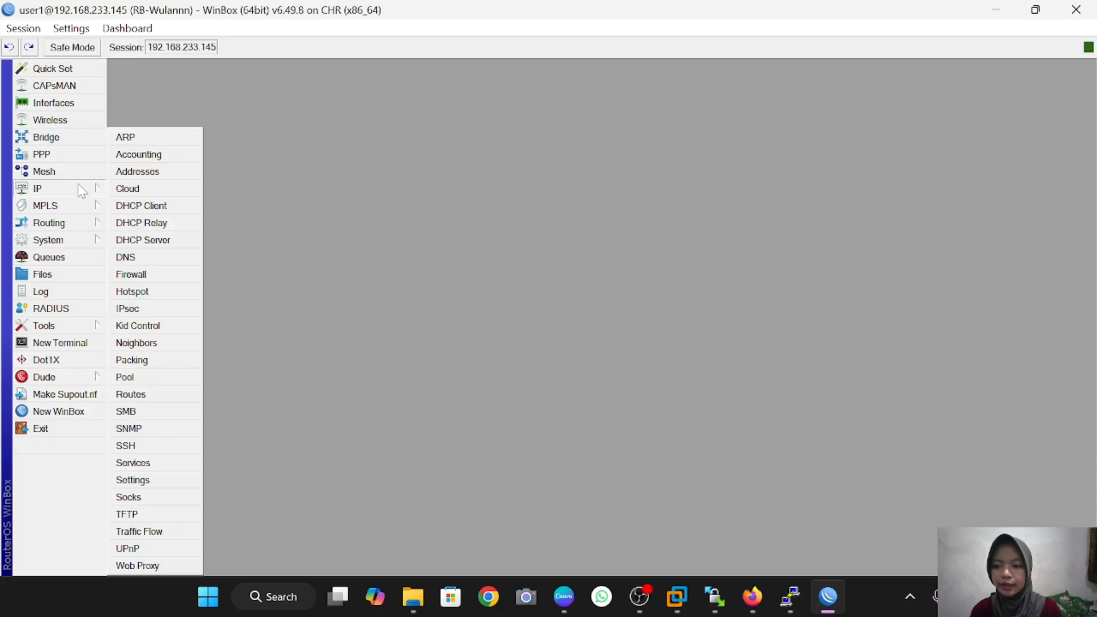
left_click(137, 171)
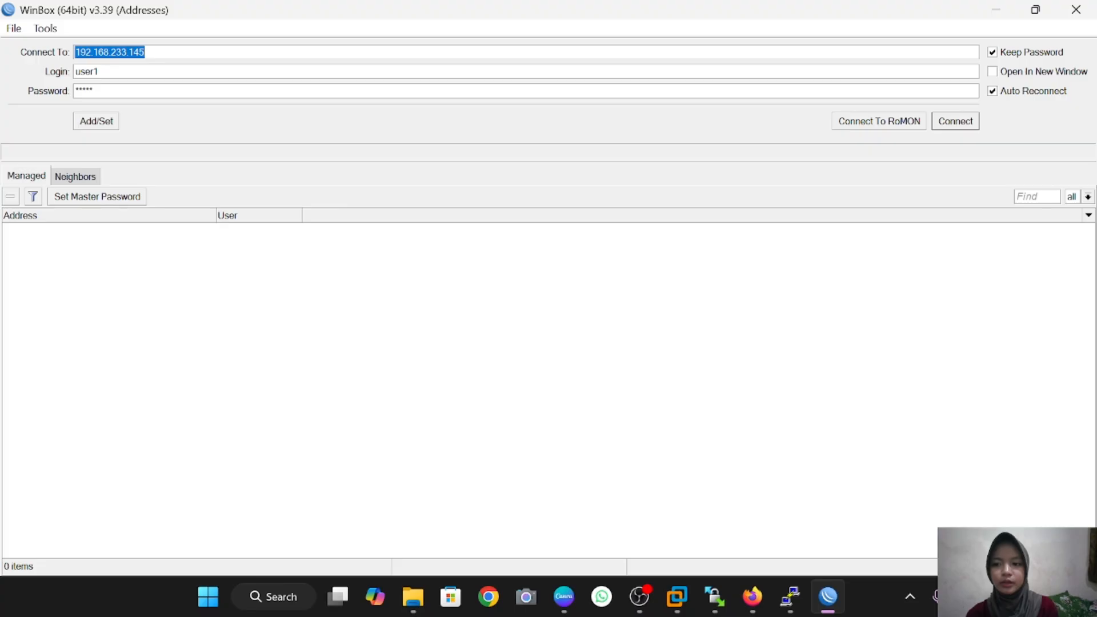
Step: Reconnect with login user2 and open System > Users
left_click(99, 71)
key("BackSpace")
type("2")
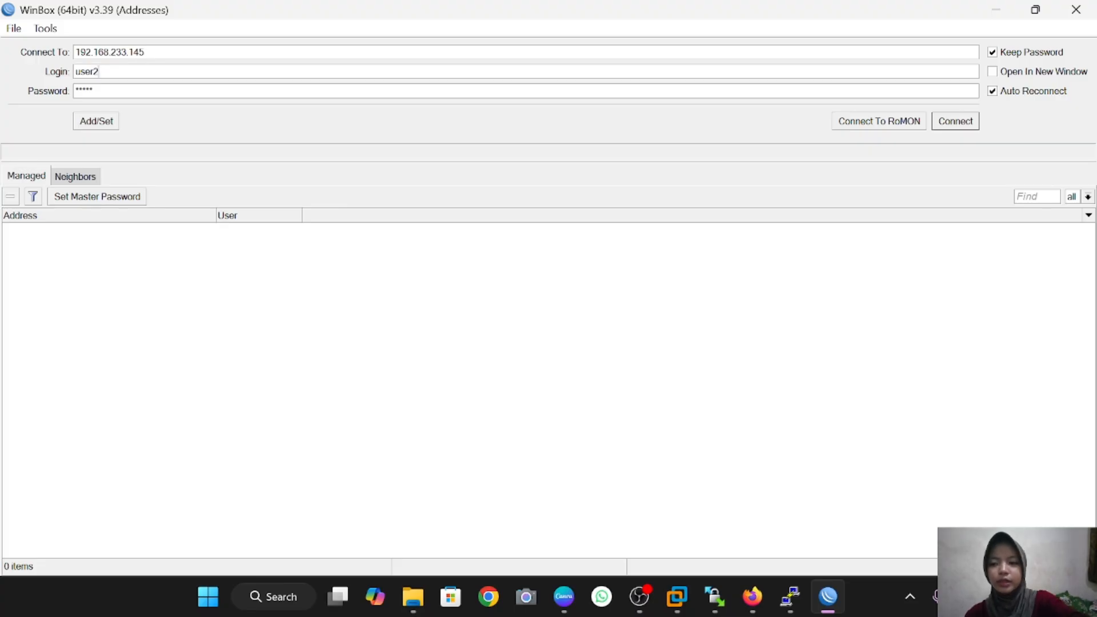
left_click(952, 121)
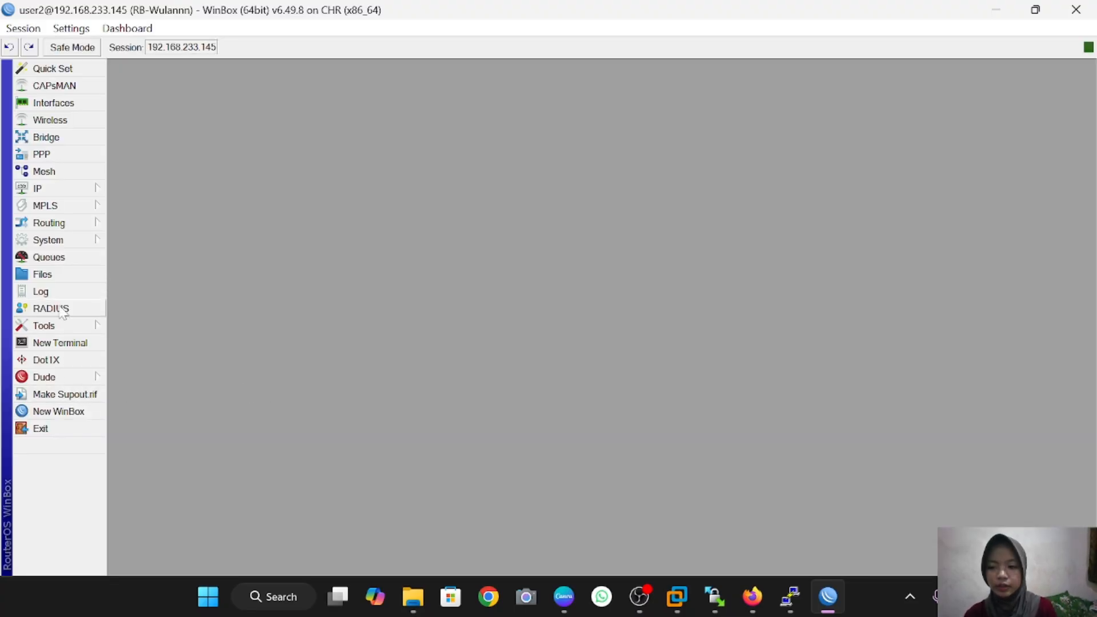
left_click(72, 243)
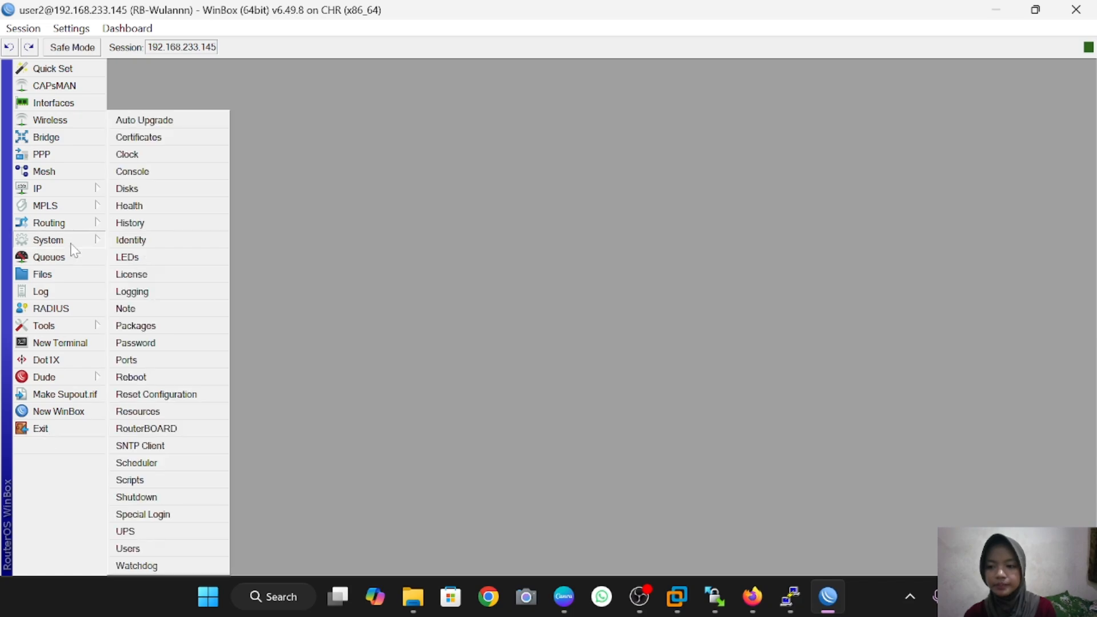
left_click(171, 549)
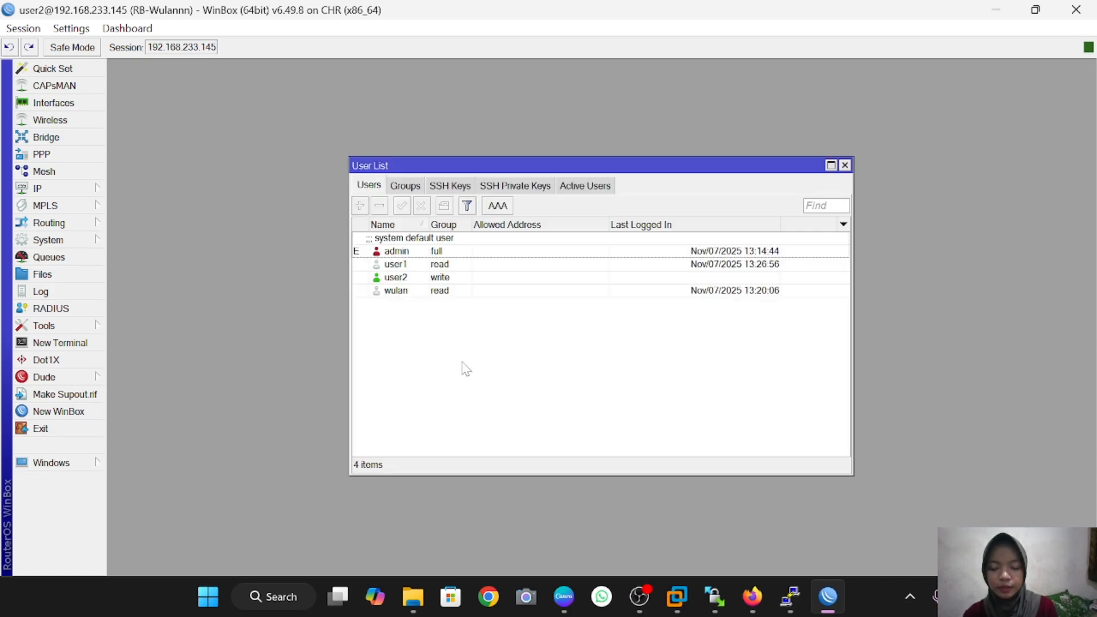